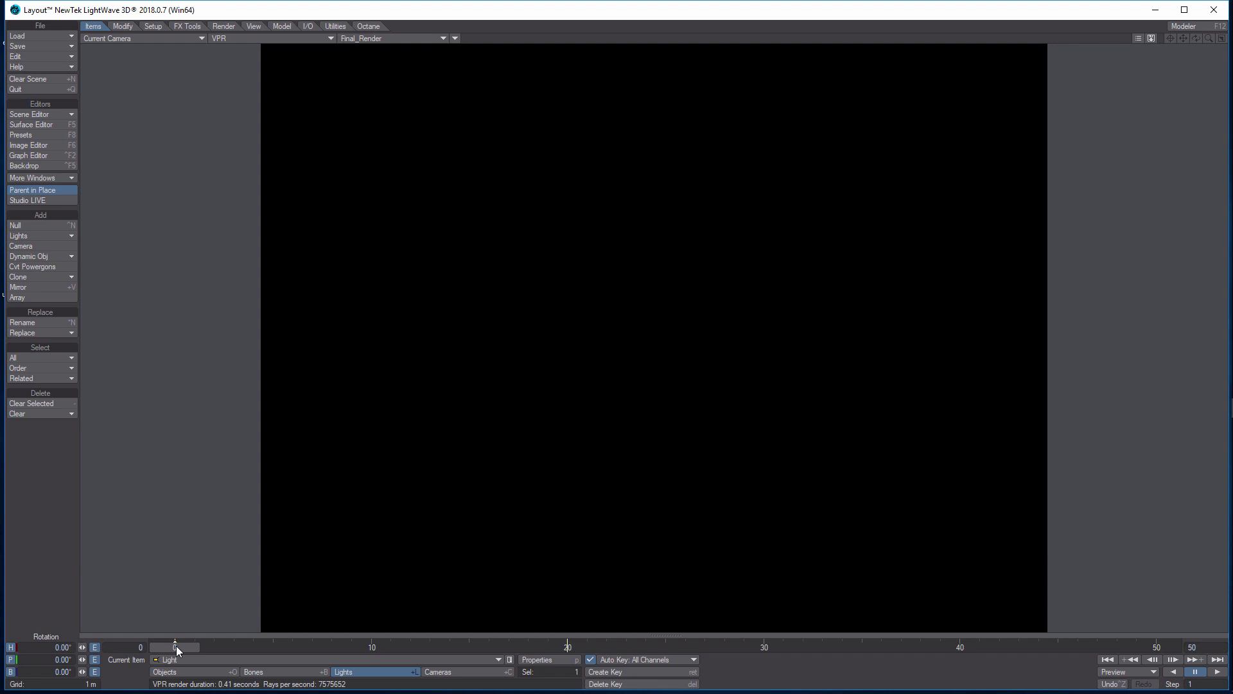
Clear the scene without saving and set the timeline's last frame to 50
click(37, 77)
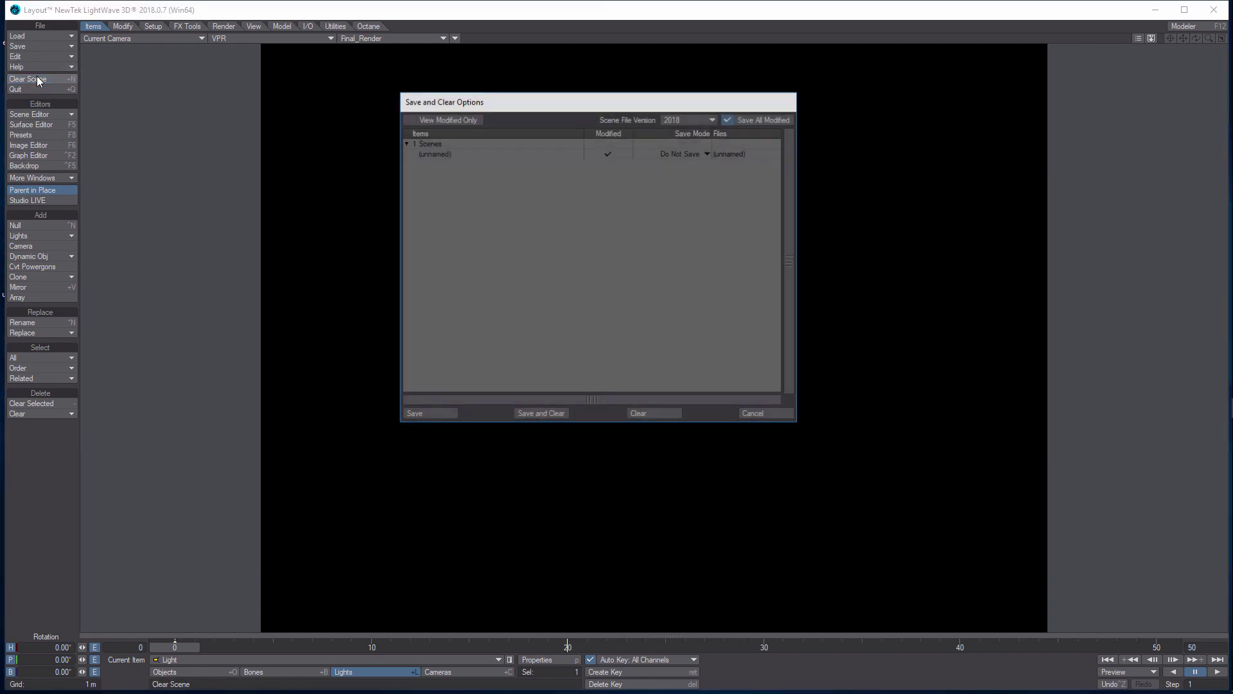
click(658, 415)
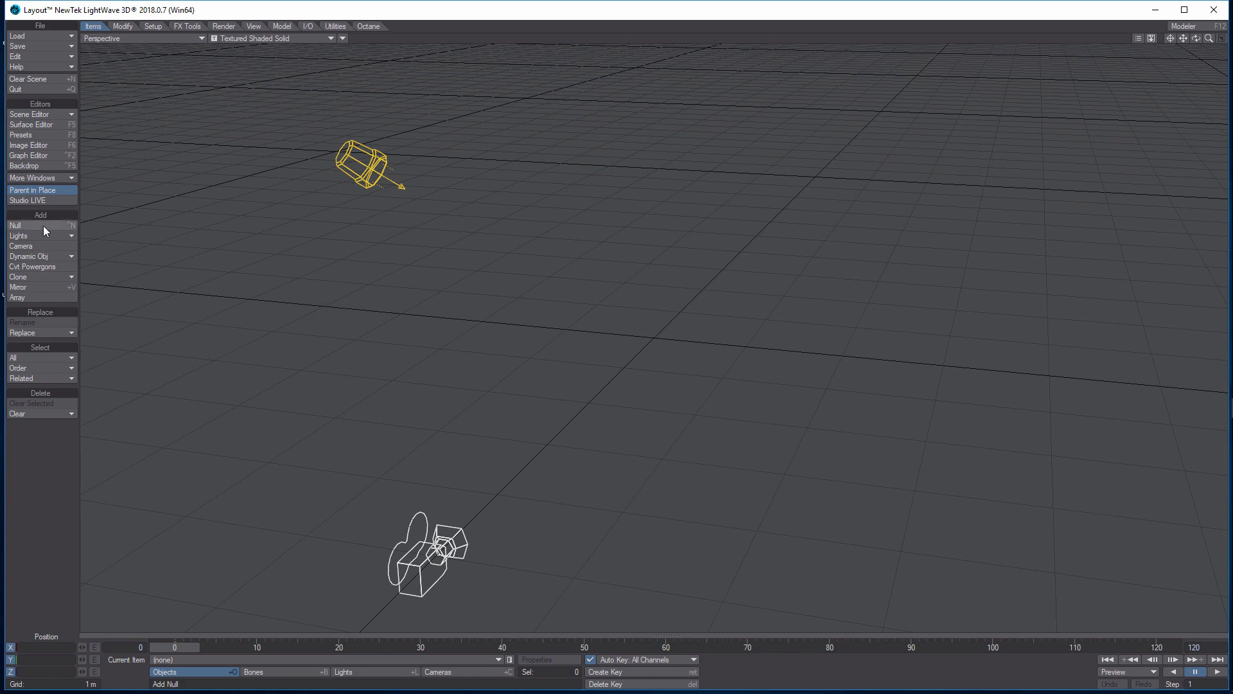
click(1208, 646)
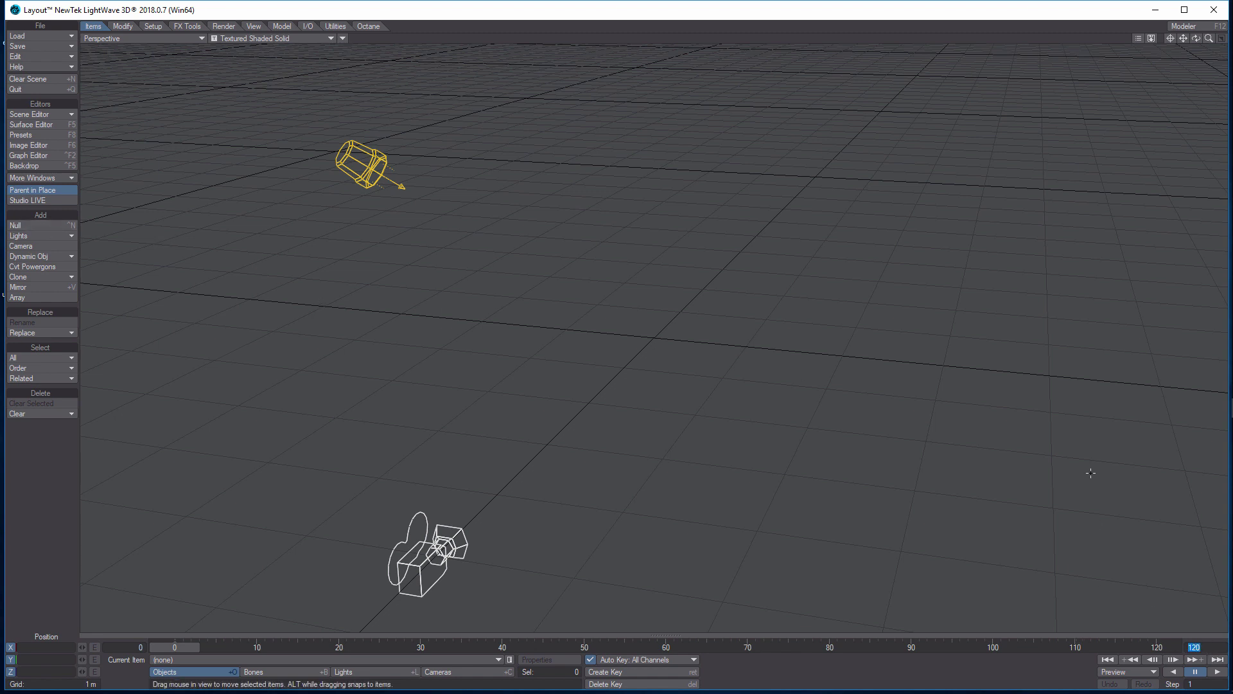
text(50)
key(Return)
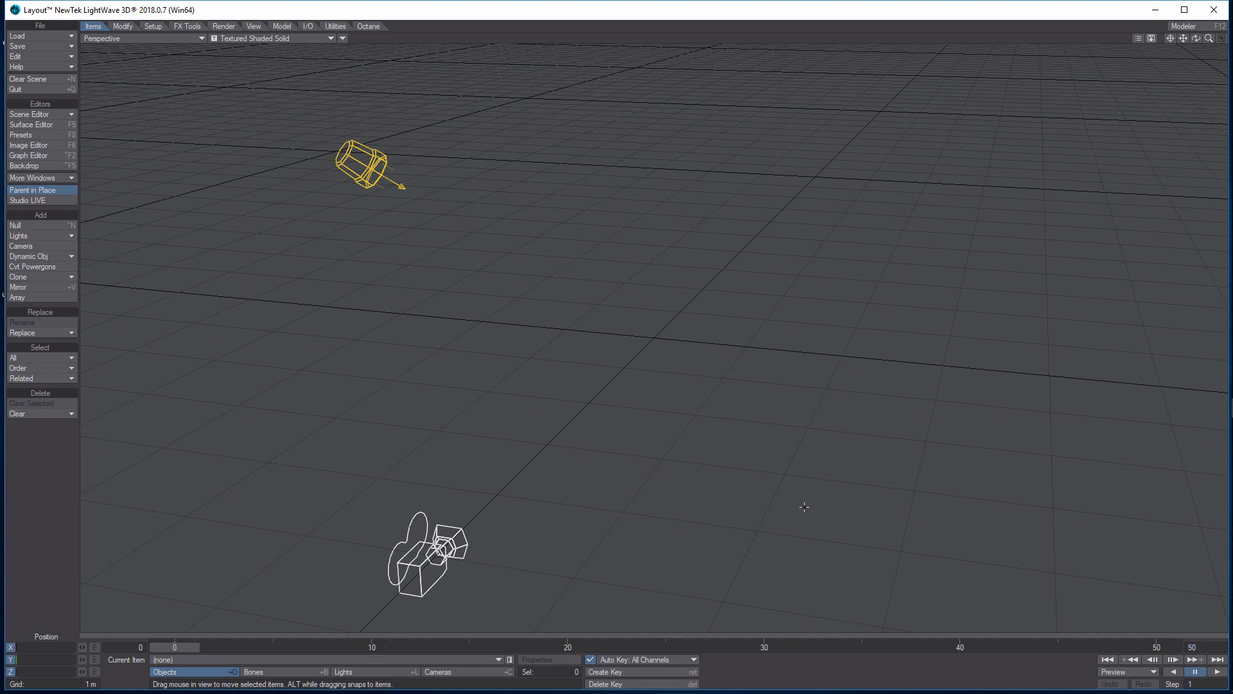
Add a null named Ref and keyframe its Z position to -1 at frame 50
click(56, 227)
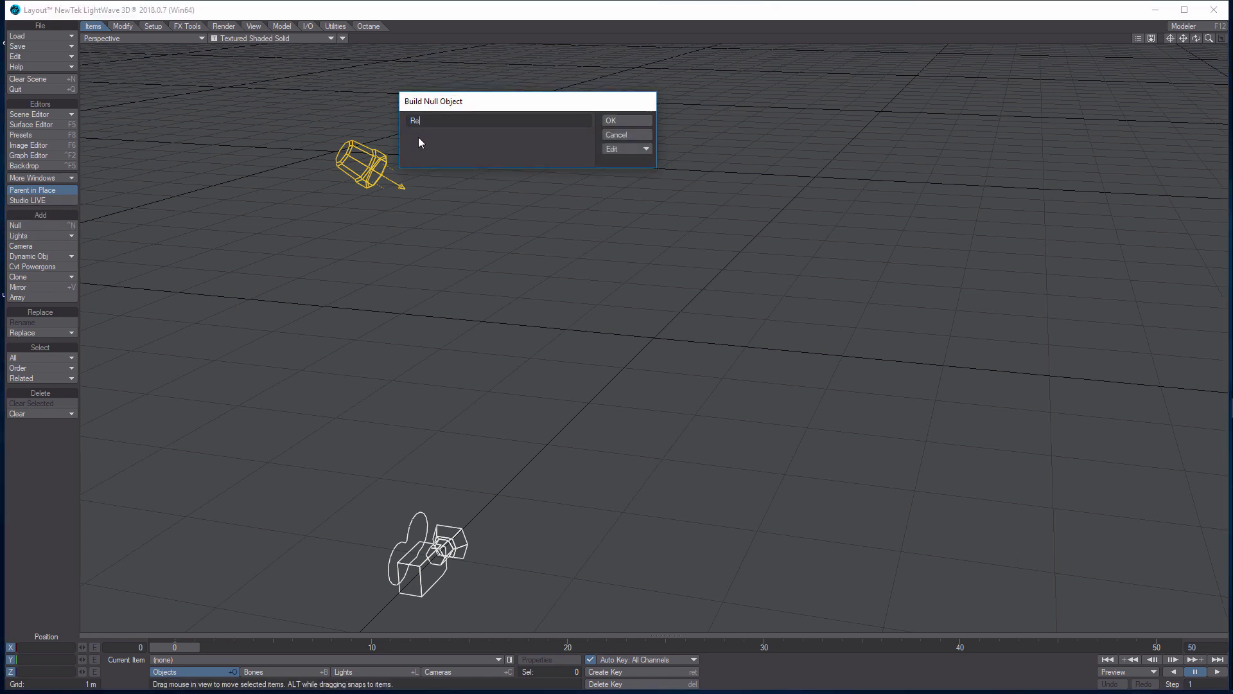
click(606, 122)
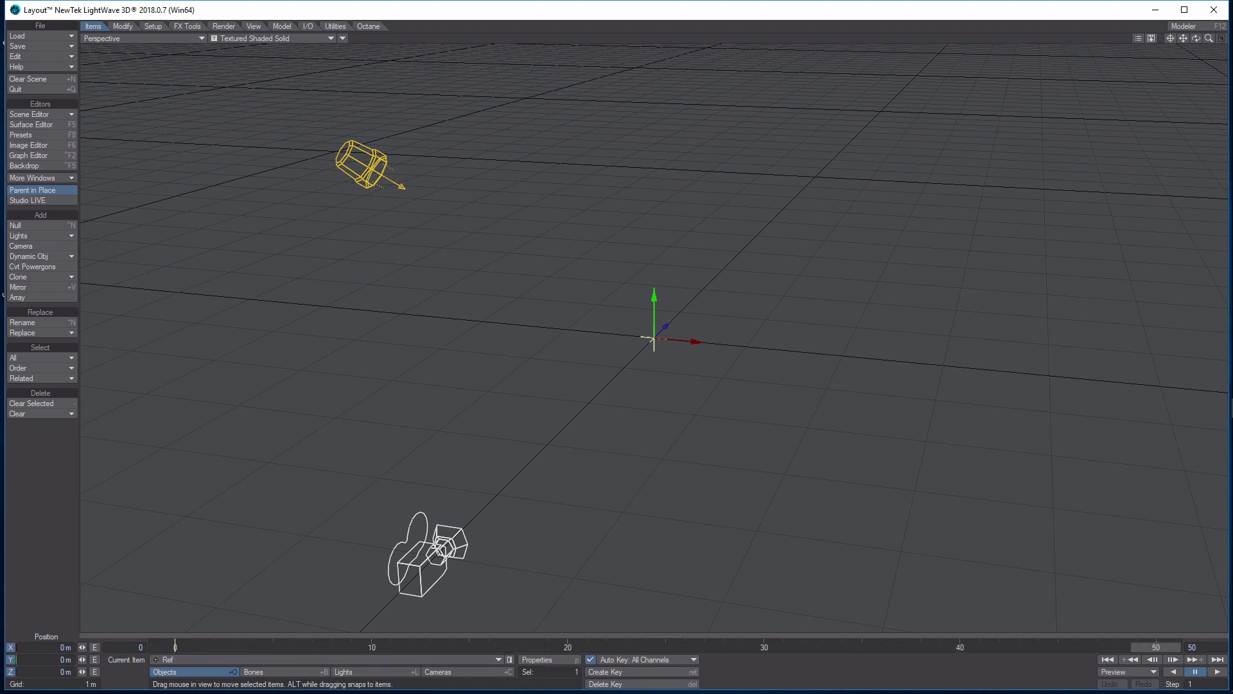
click(54, 671)
text(-1)
key(Return)
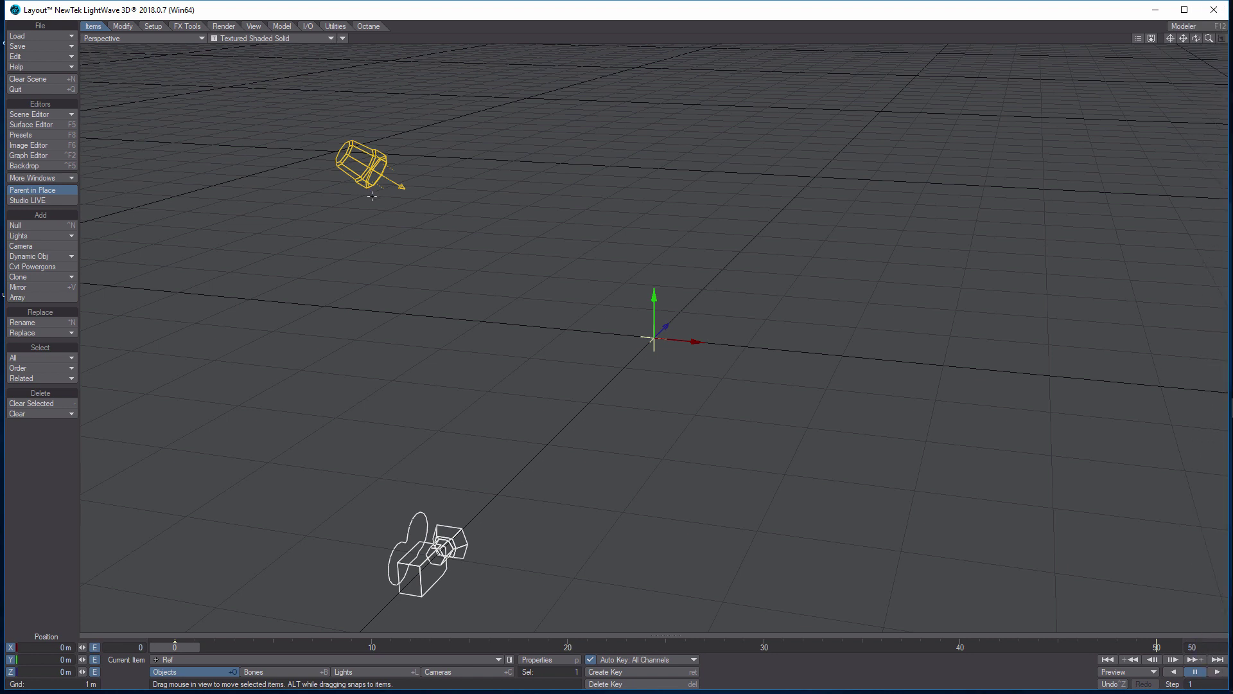
Set the light's X, Y and Z position to 0 m at frame 0
click(360, 672)
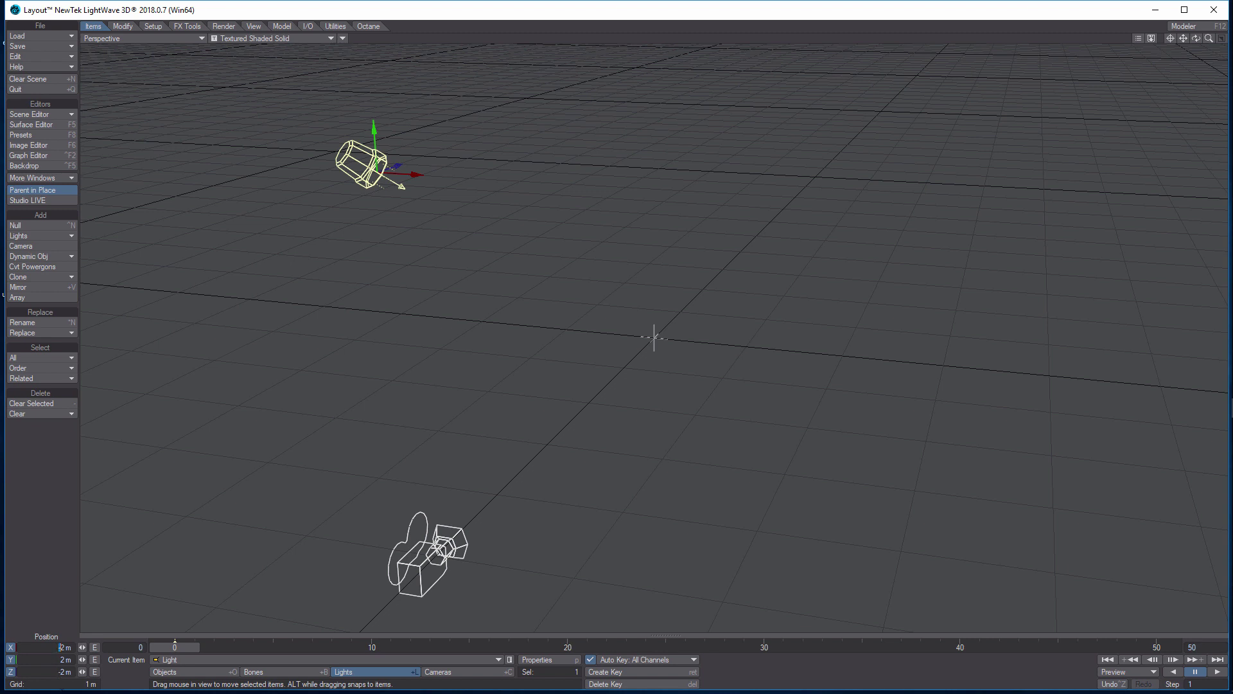
drag(53, 651, 77, 674)
text(0)
key(Return)
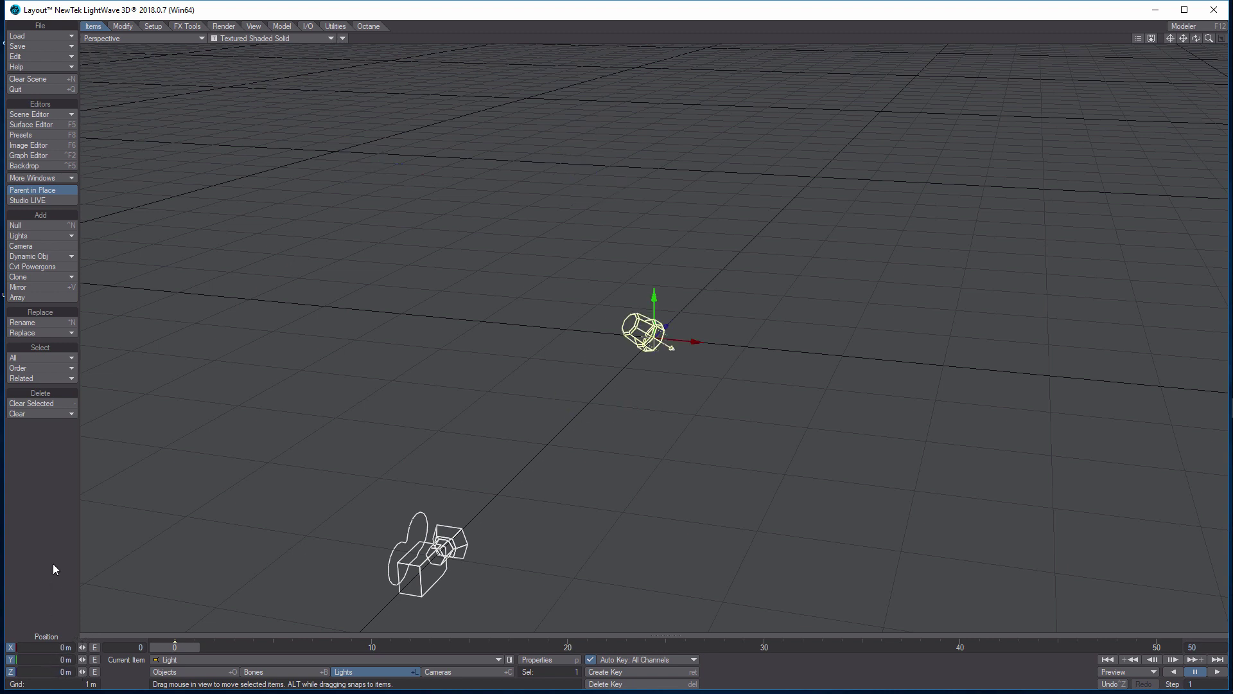
Set the light's heading and pitch rotation to 0°
key(y)
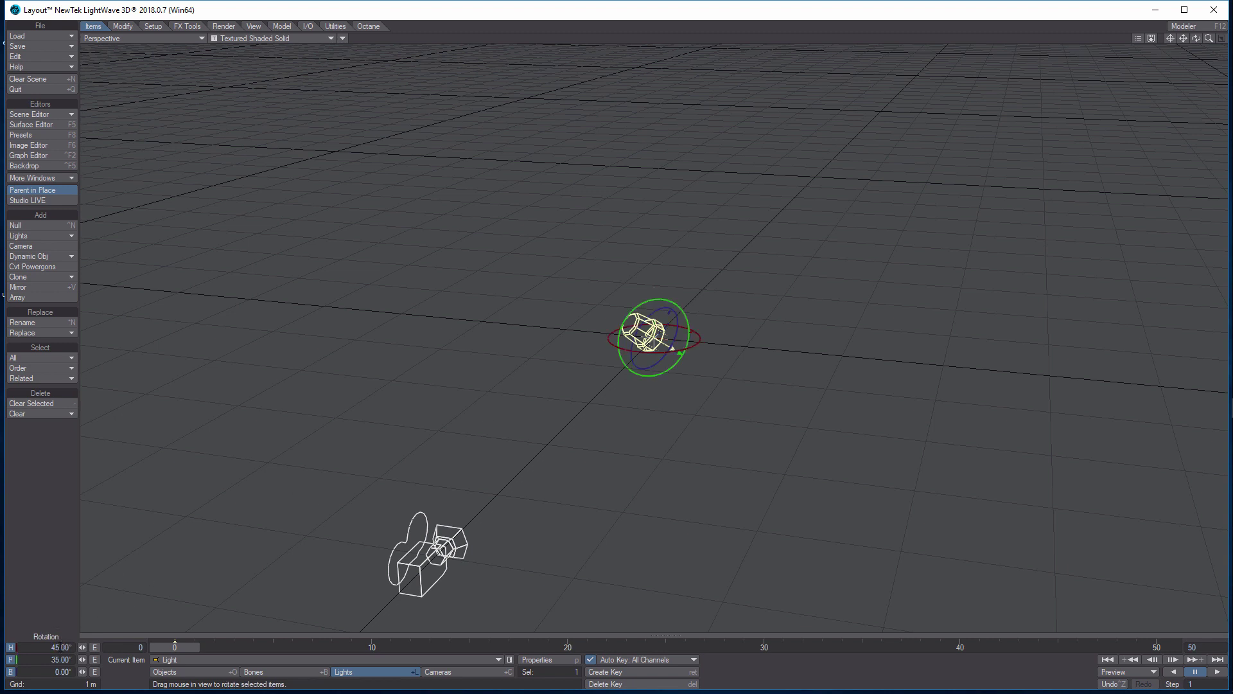
drag(52, 647, 71, 647)
drag(60, 647, 80, 643)
key(Tab)
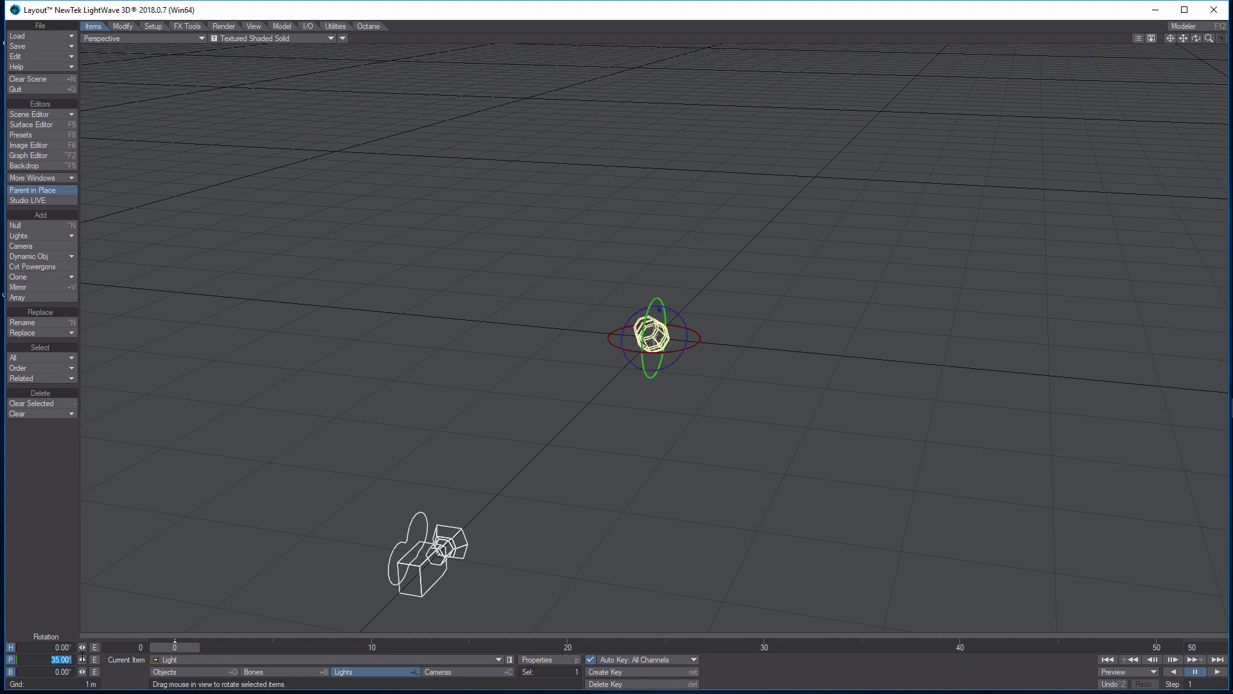
text(0)
key(Tab)
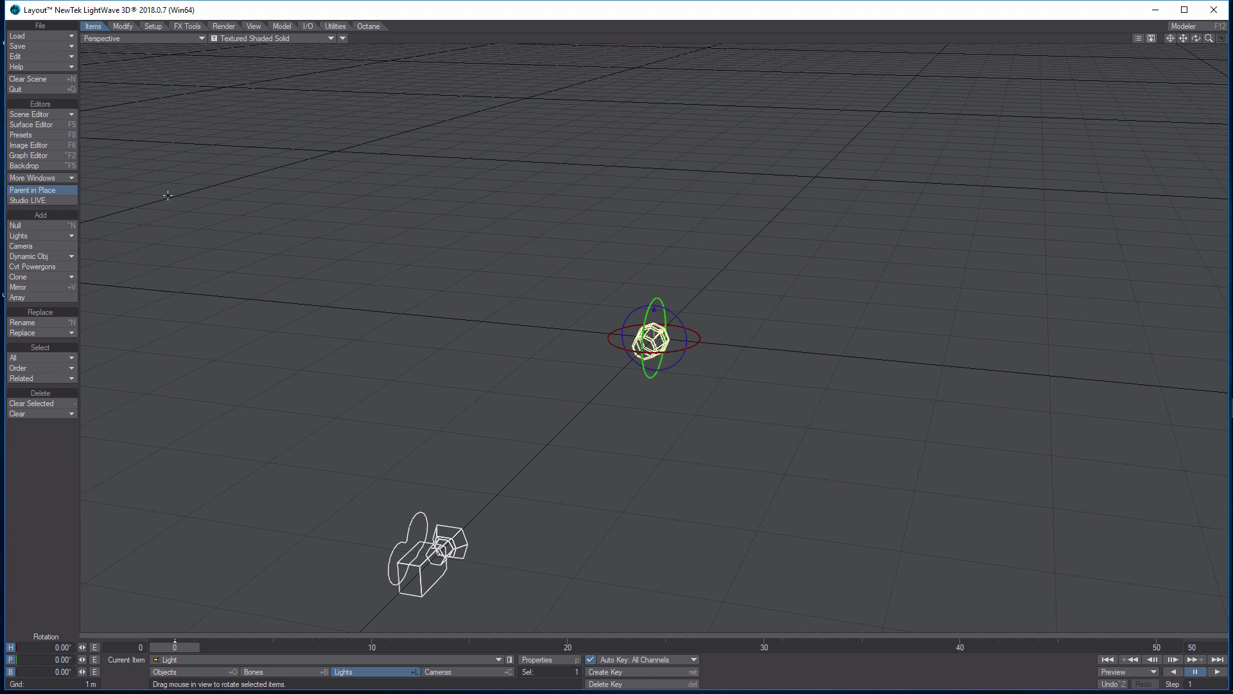
Add a second null object named Volume at the origin
click(50, 225)
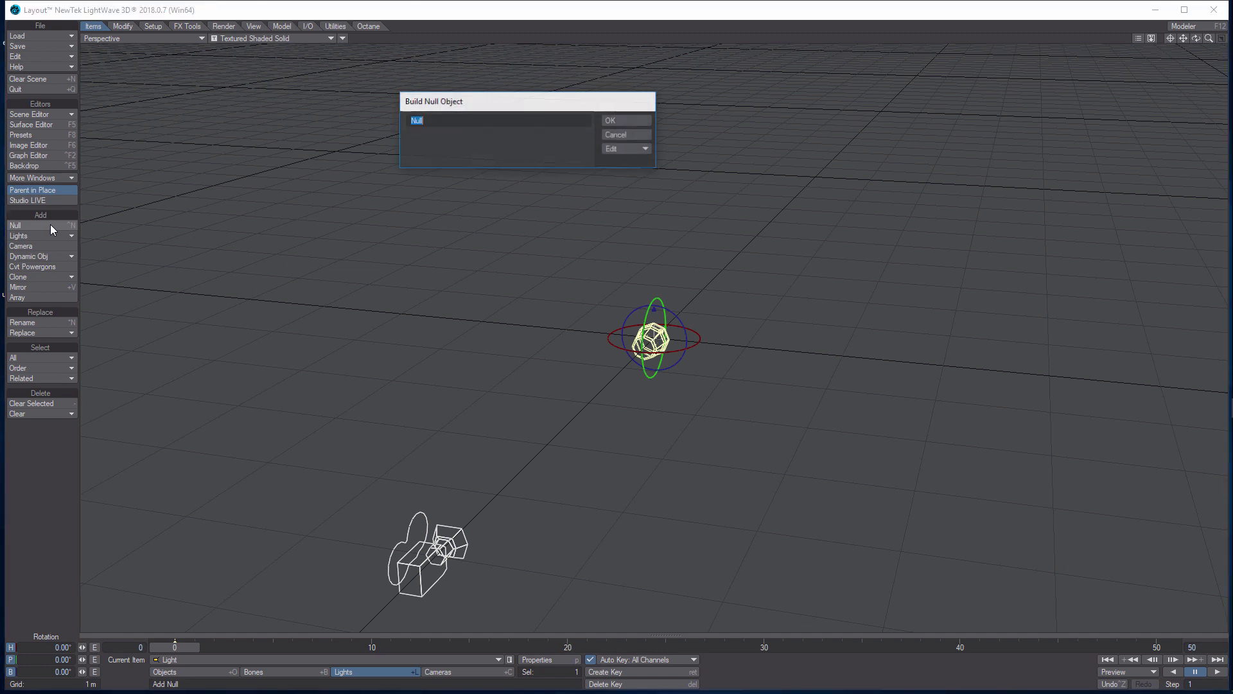
text(Volume)
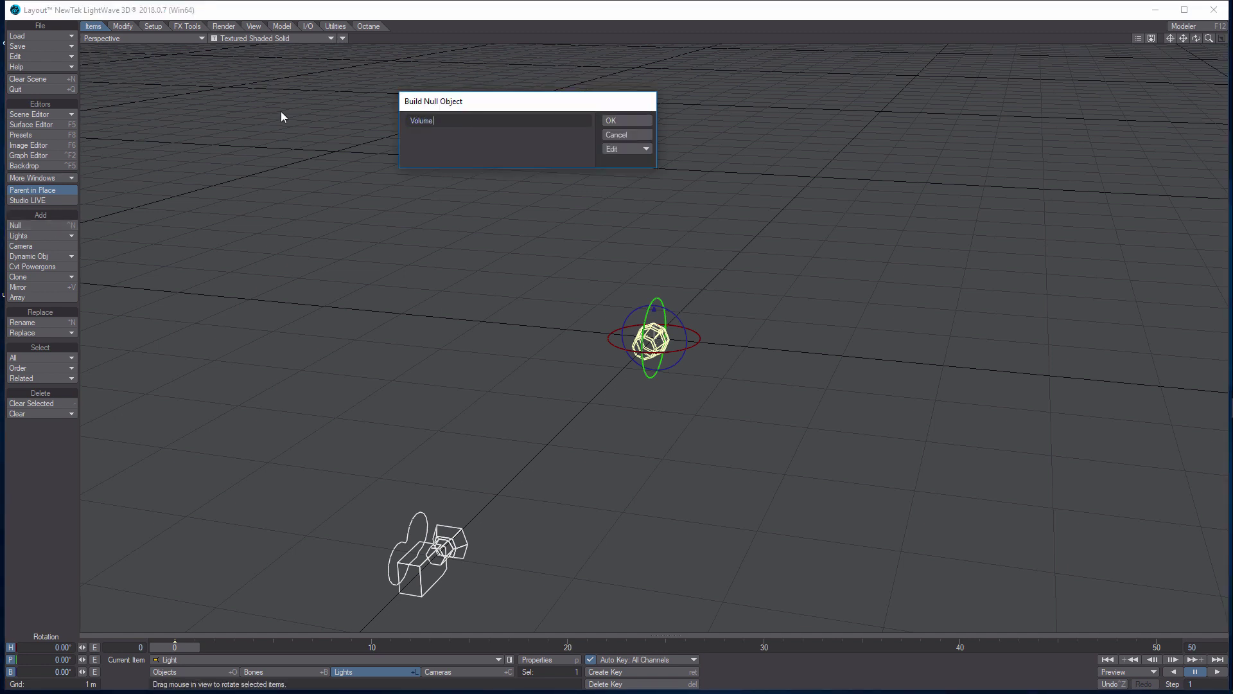
click(611, 121)
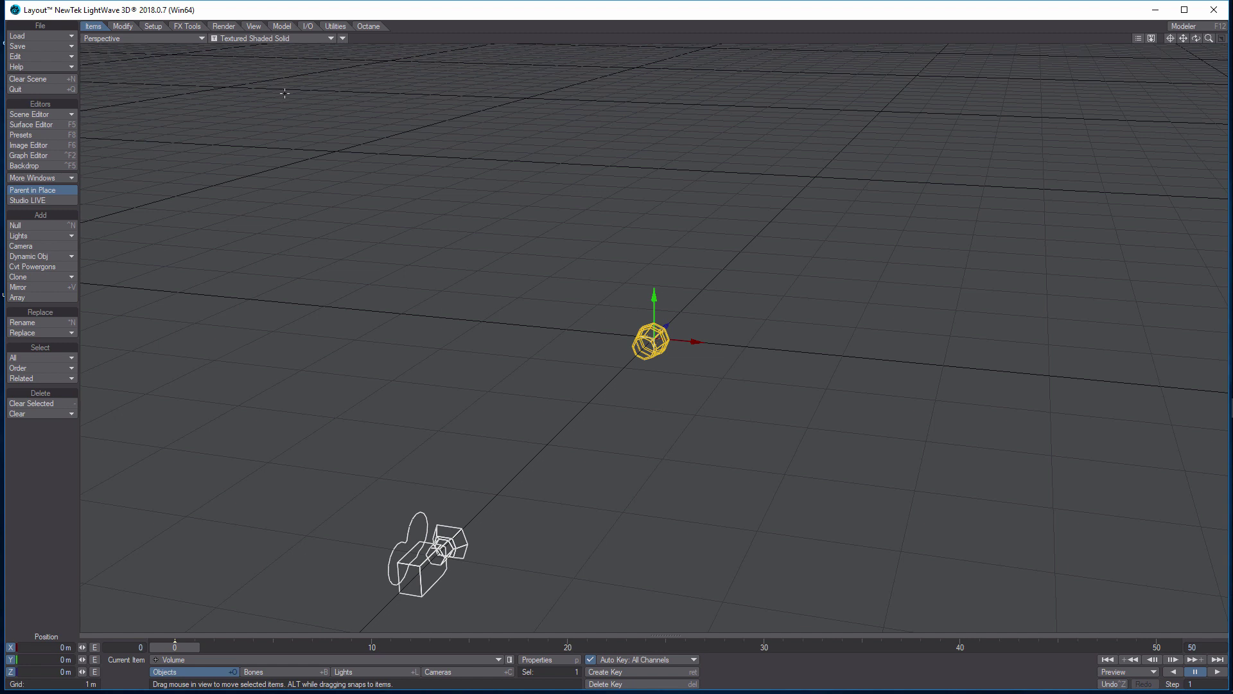
Switch the viewport to VPR rendering and turn off the gradient backdrop
click(330, 38)
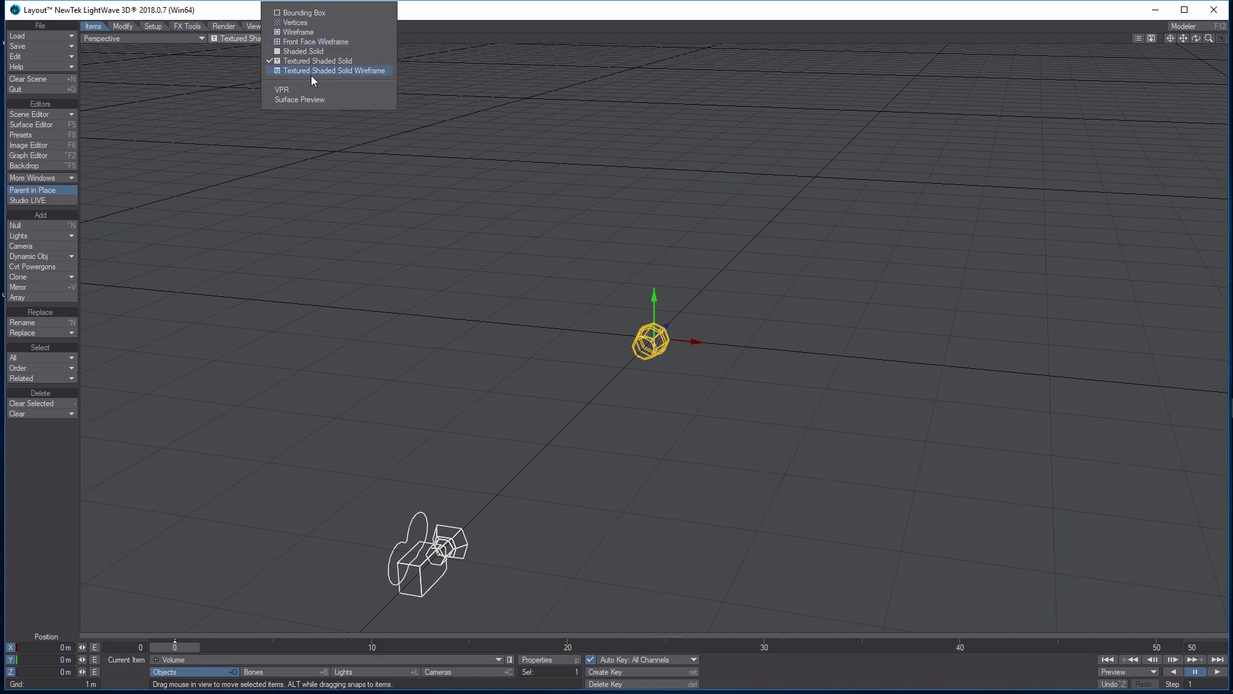
click(306, 91)
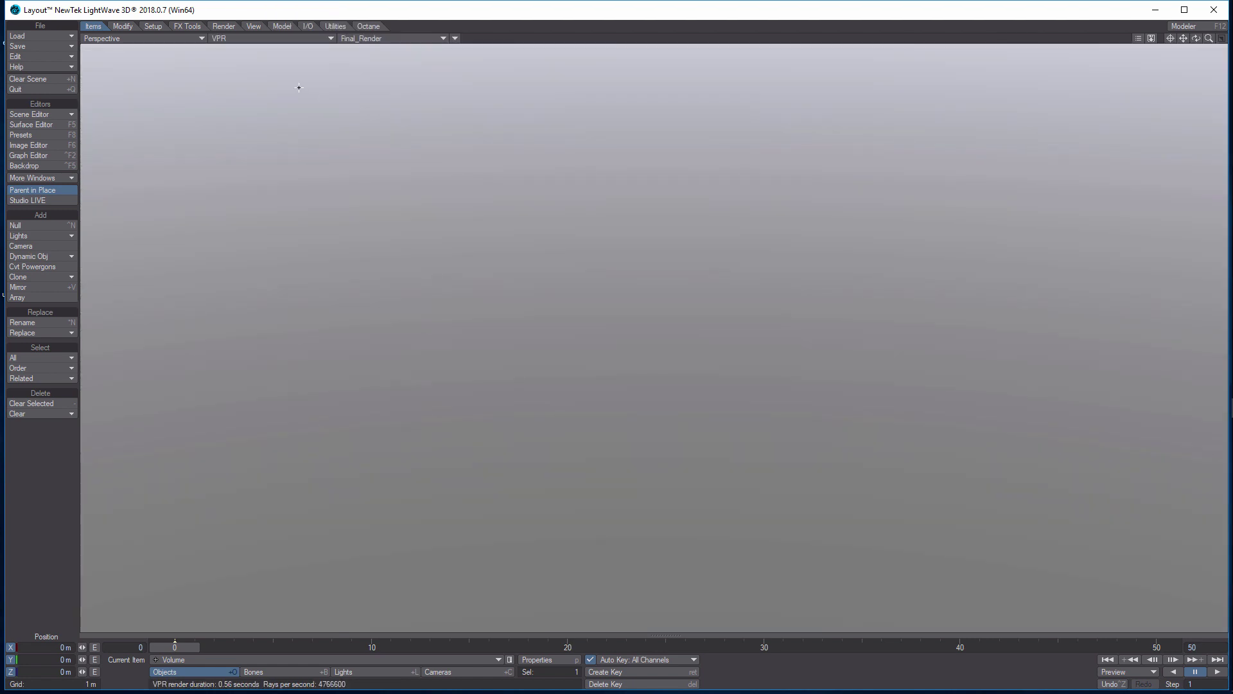
click(46, 165)
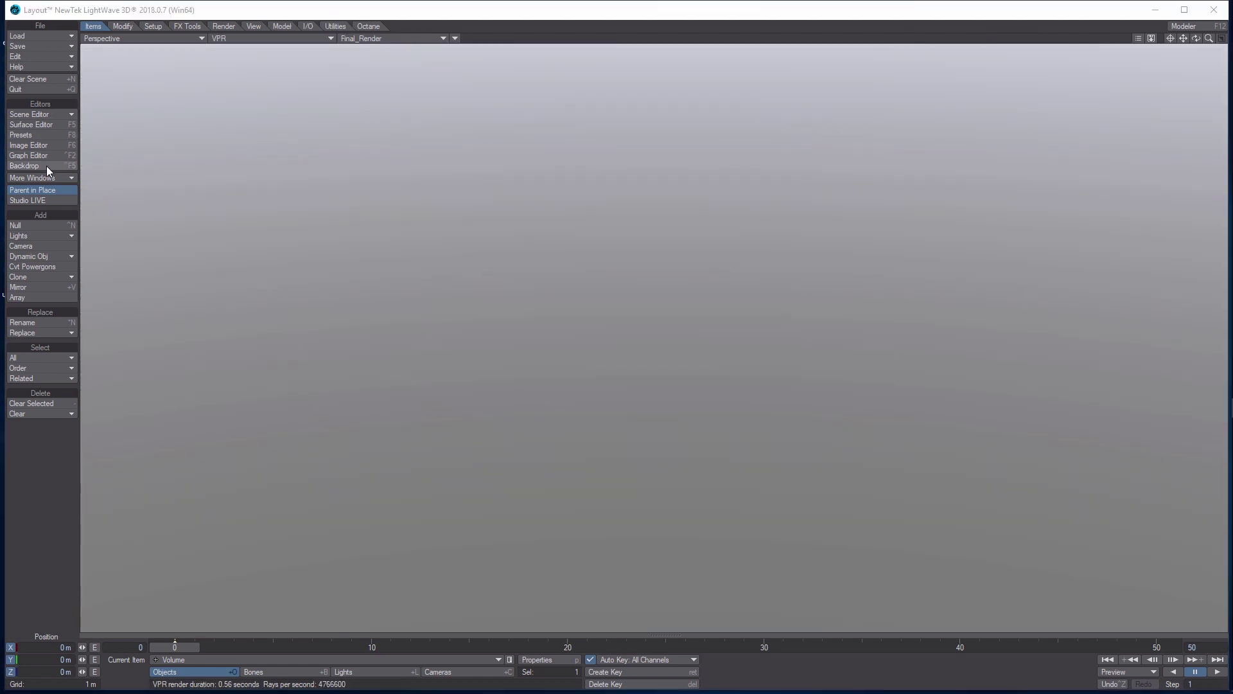
click(284, 128)
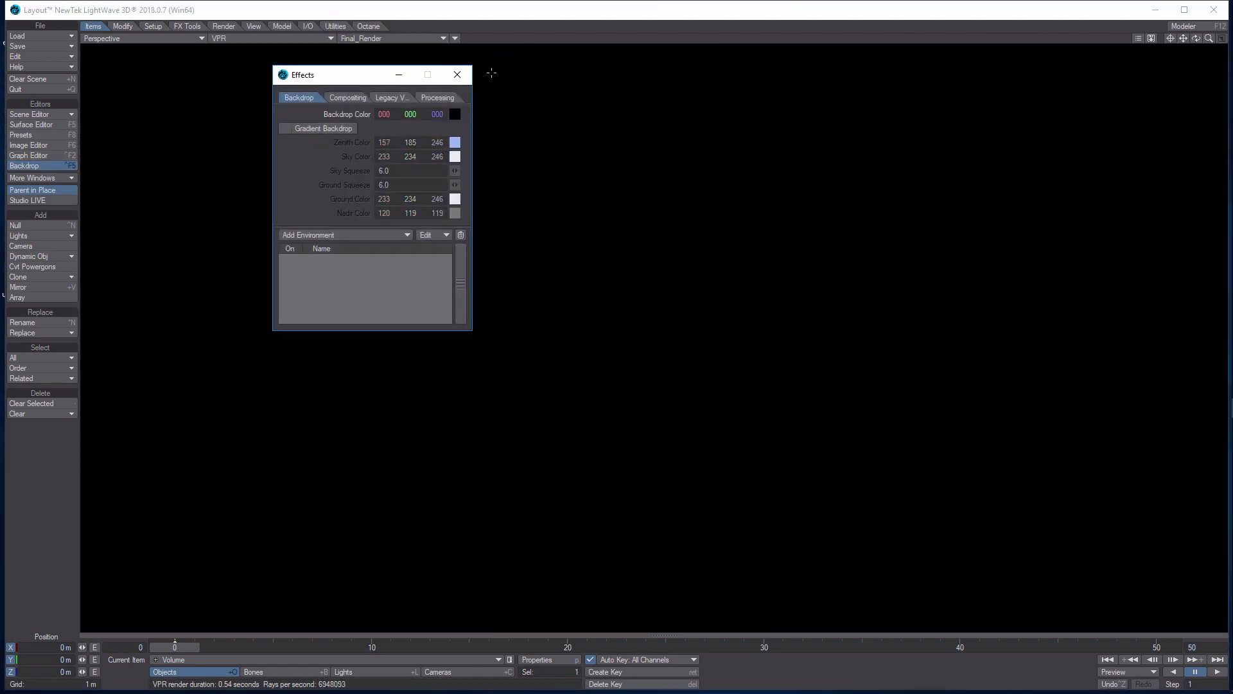
click(458, 75)
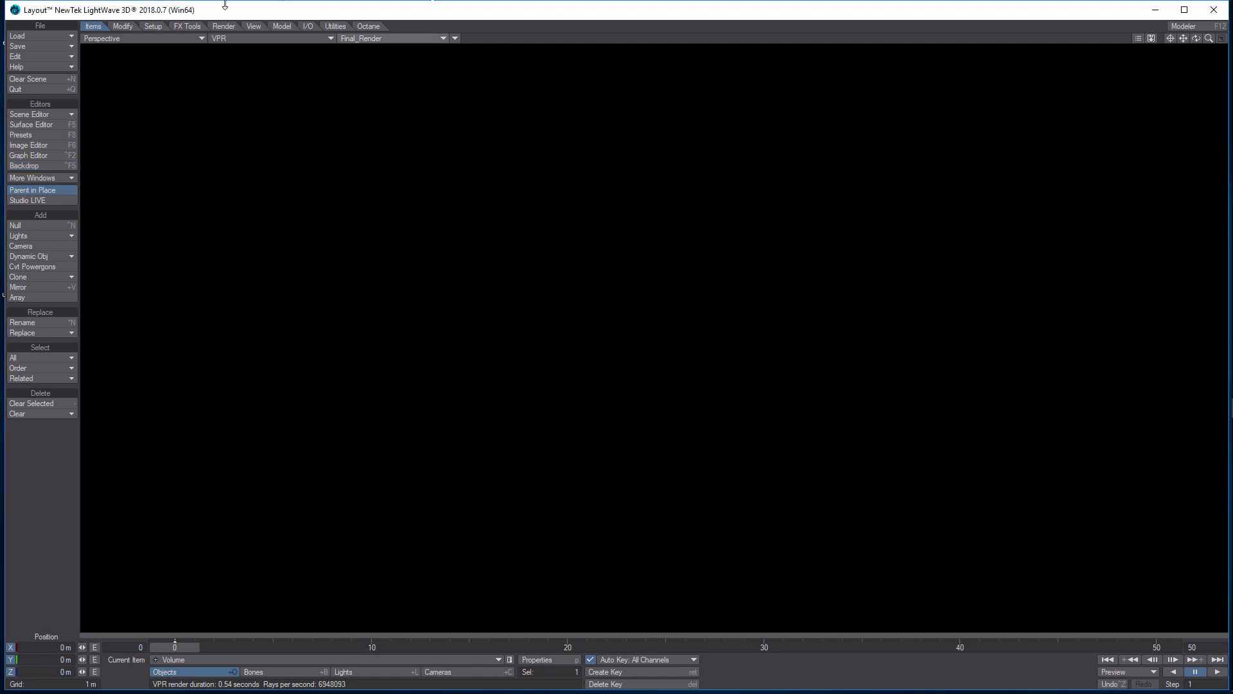
Show the scene through the current camera and set the Volume object's primitive type to Volumetric
click(199, 40)
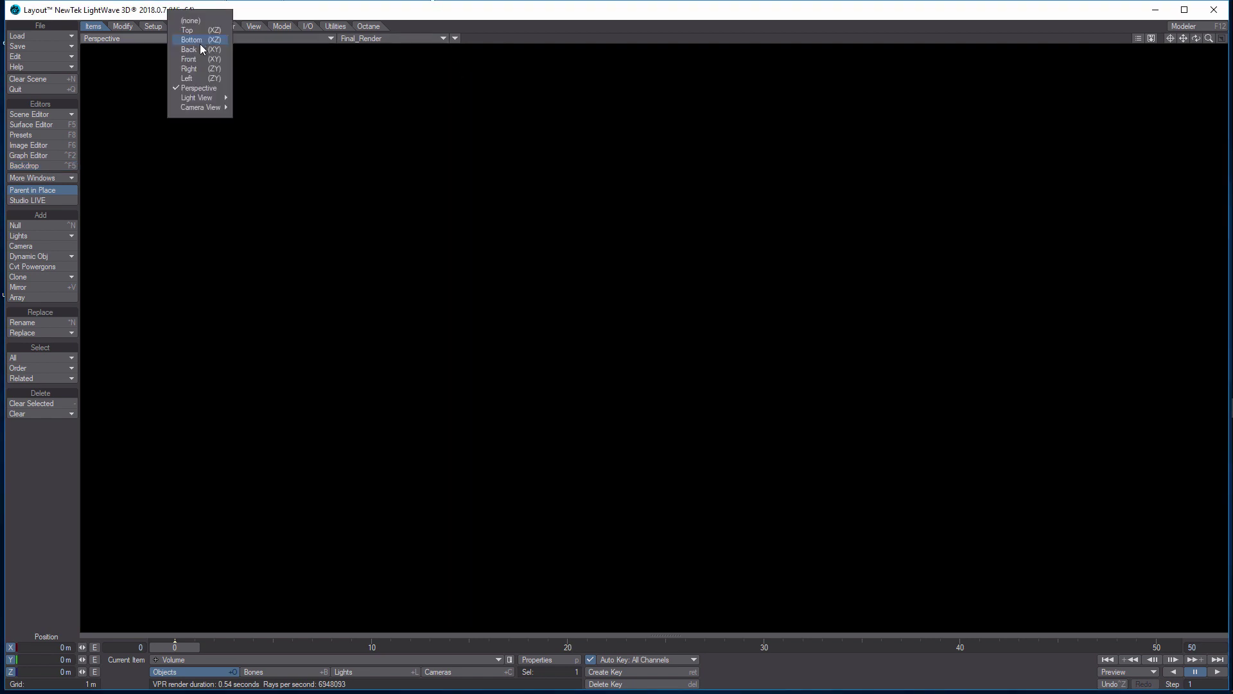
click(202, 107)
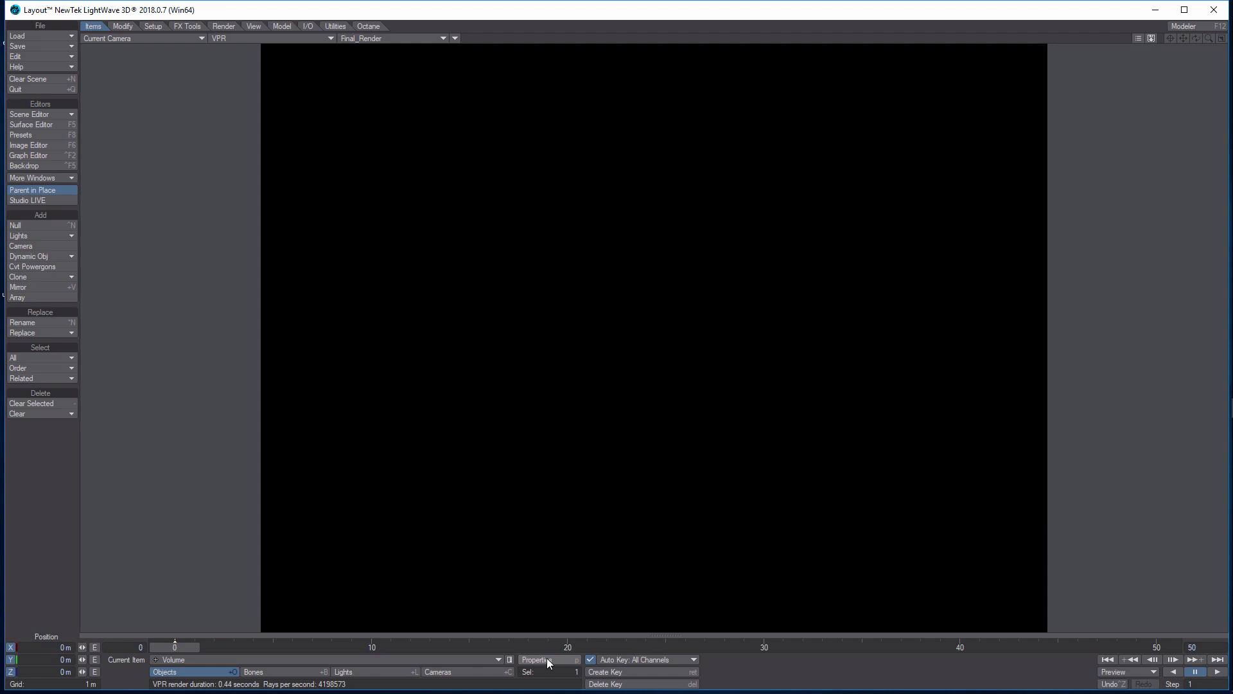
click(547, 660)
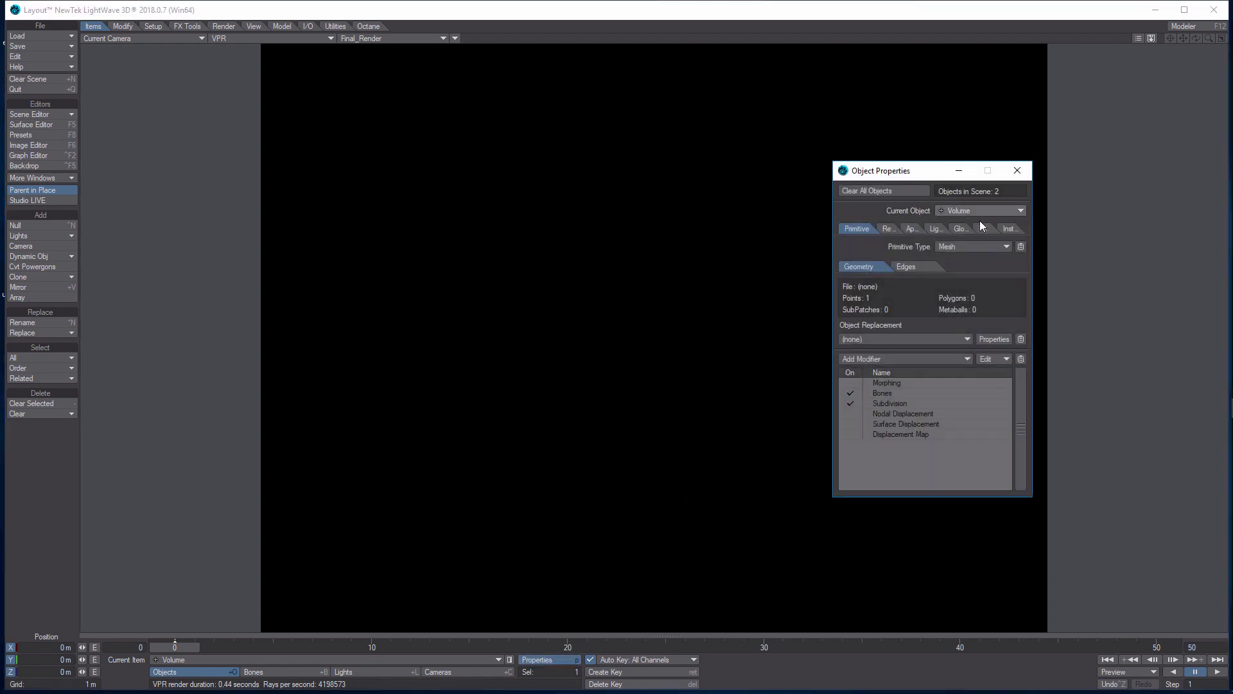
click(1004, 248)
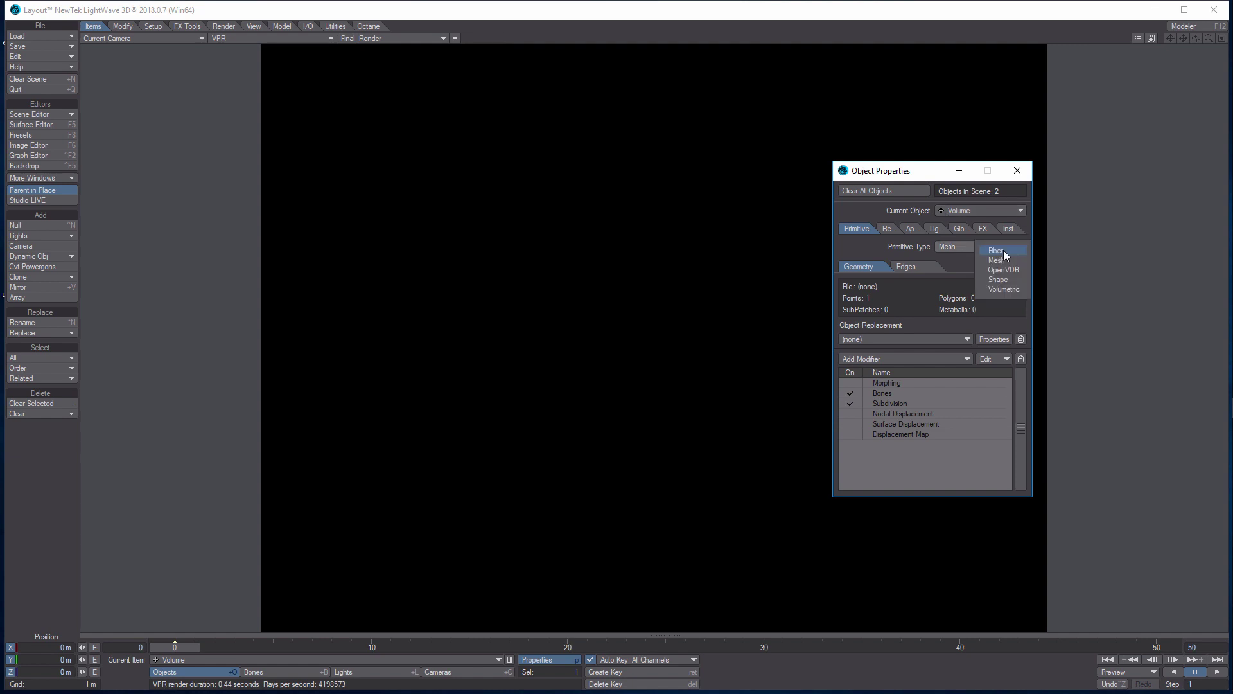
click(1001, 291)
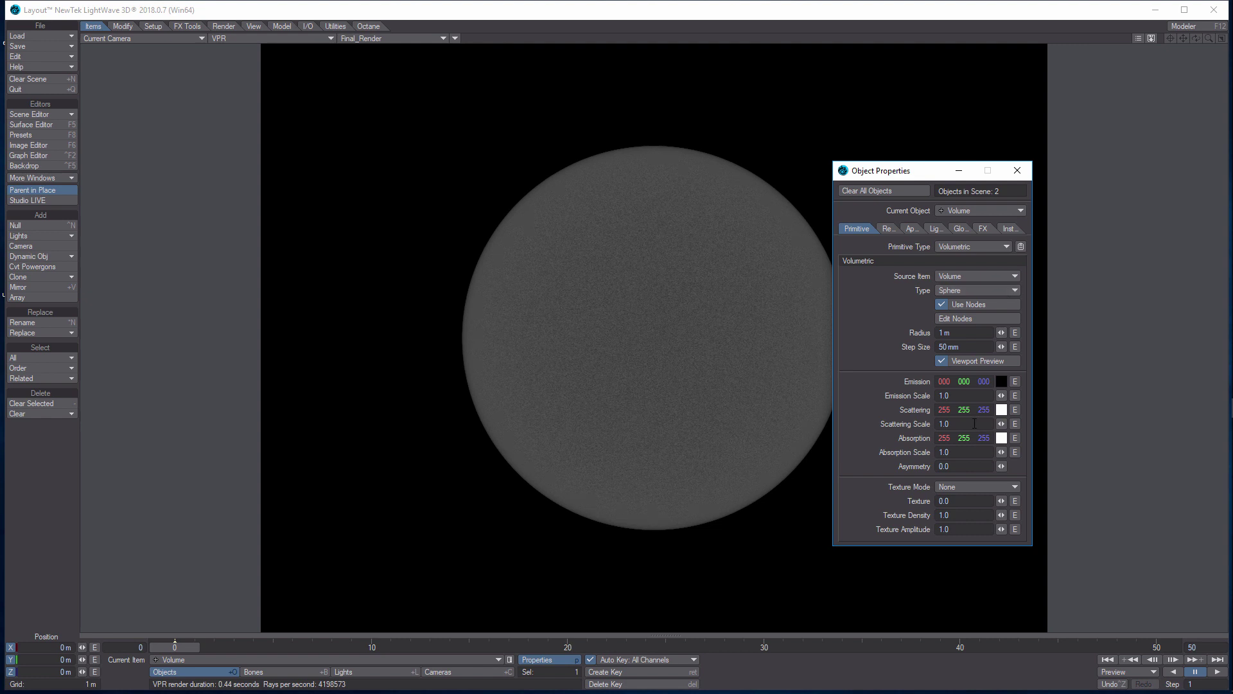
Set the volumetric's scattering scale to 8, absorption scale to 10 and texture density to 10
click(960, 423)
text(8)
key(Tab)
text(10)
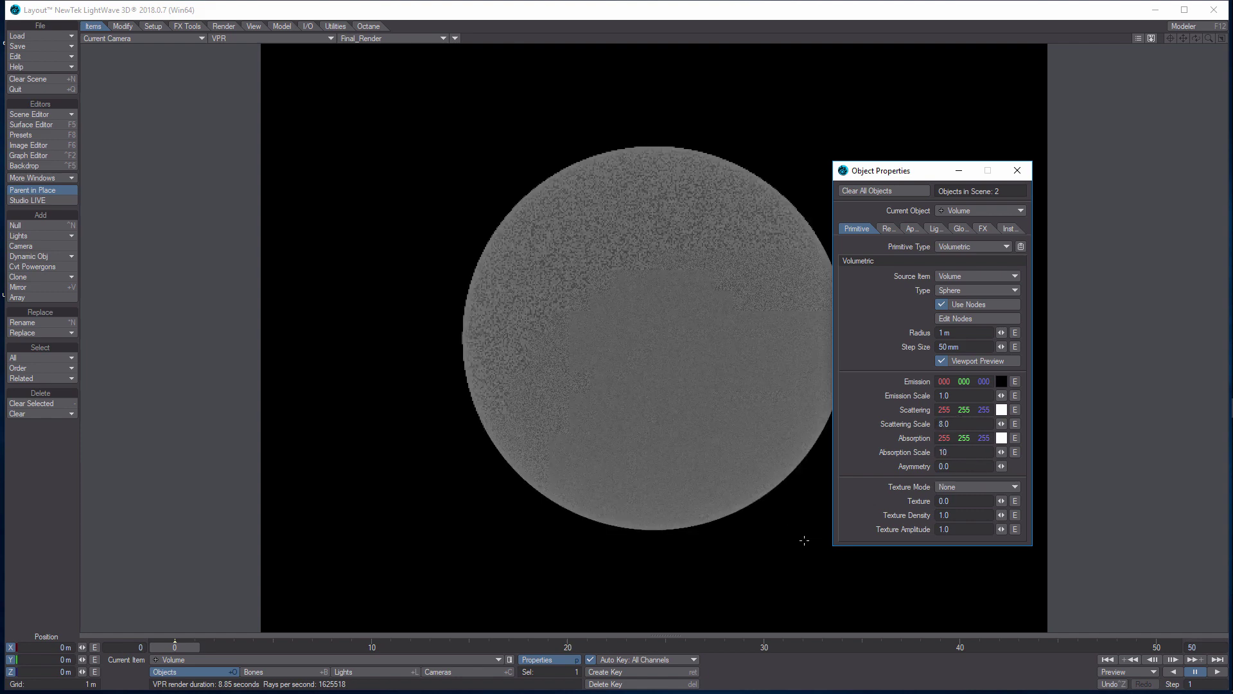
click(955, 515)
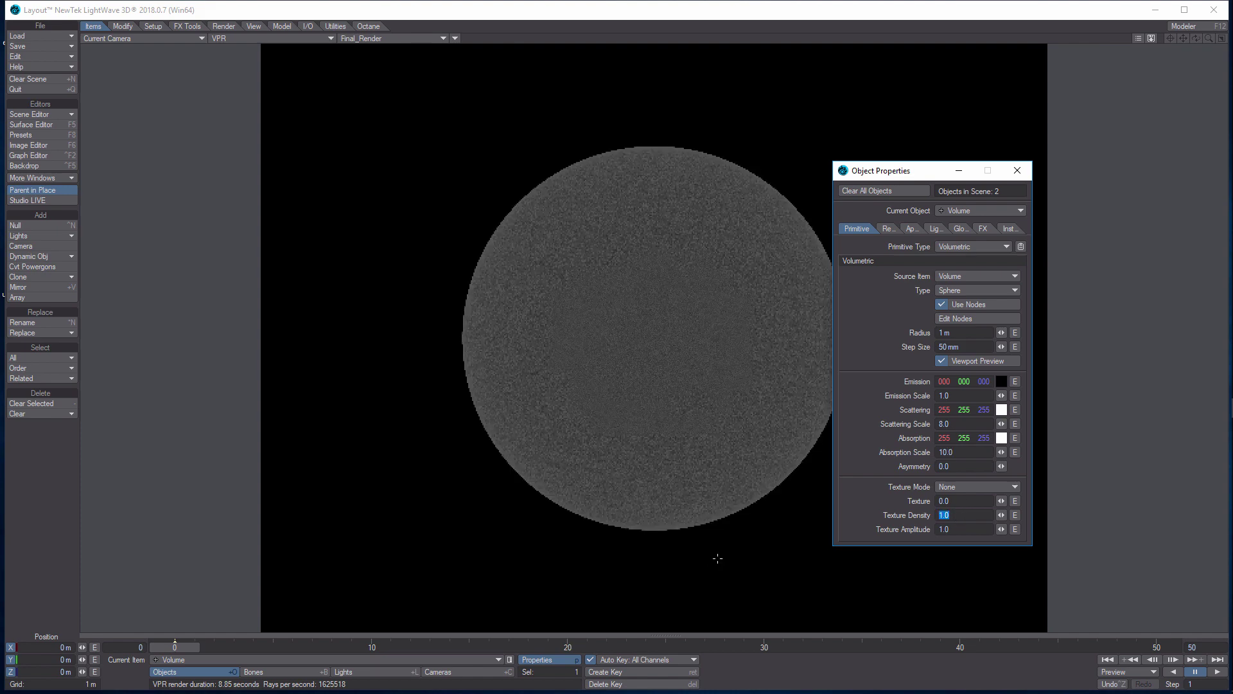
text(10)
click(737, 561)
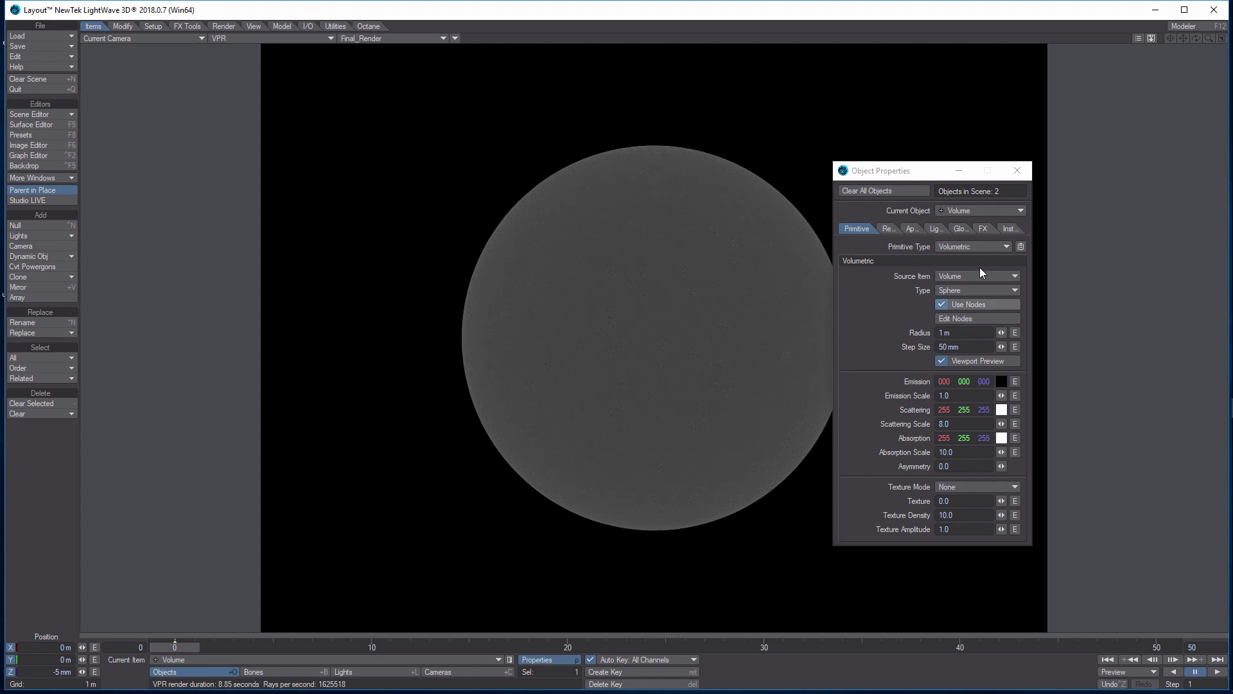
Set the volumetric's step size to 20 mm and its texture mode to Pyroclastic
click(964, 347)
text(m)
key(Return)
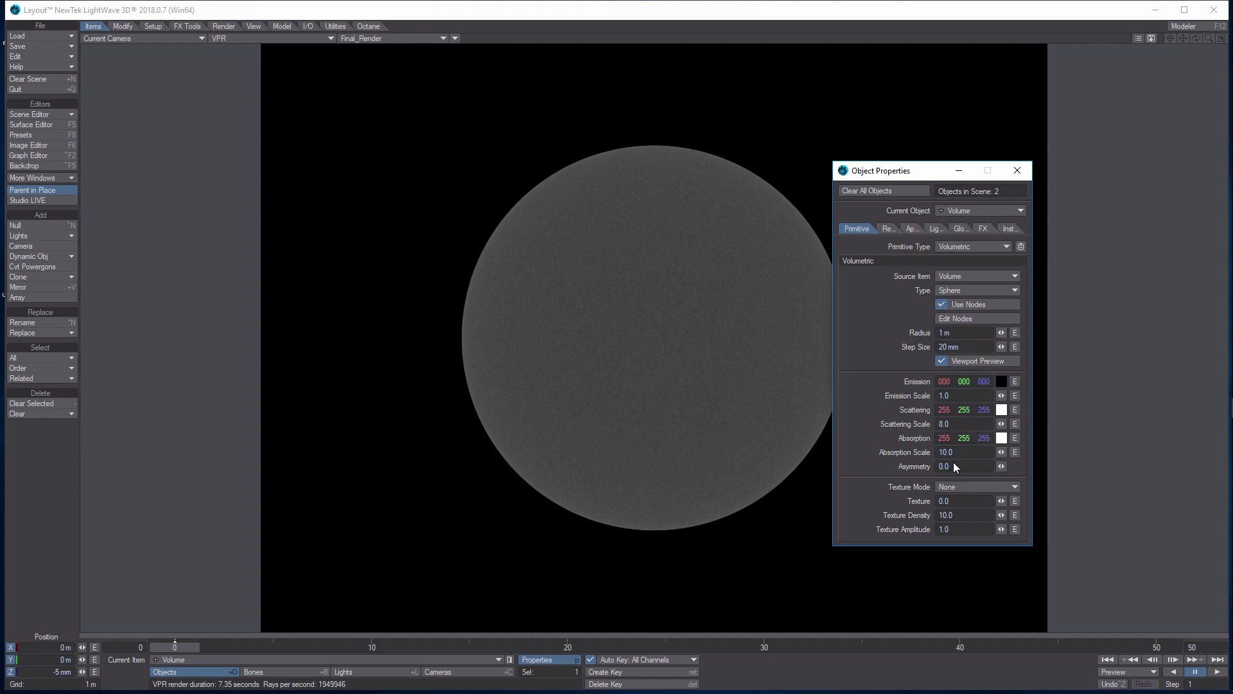
click(1015, 487)
click(1007, 505)
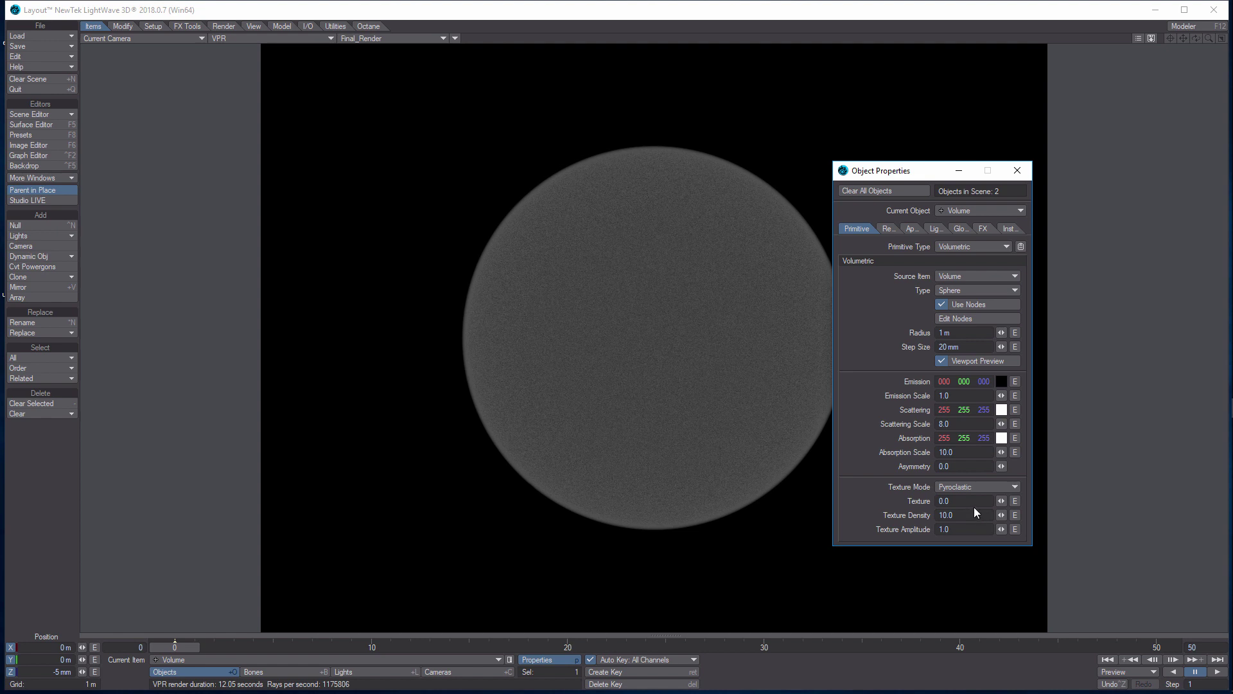
Set the volumetric's absorption color to red 62, green 111, blue 255
click(1000, 438)
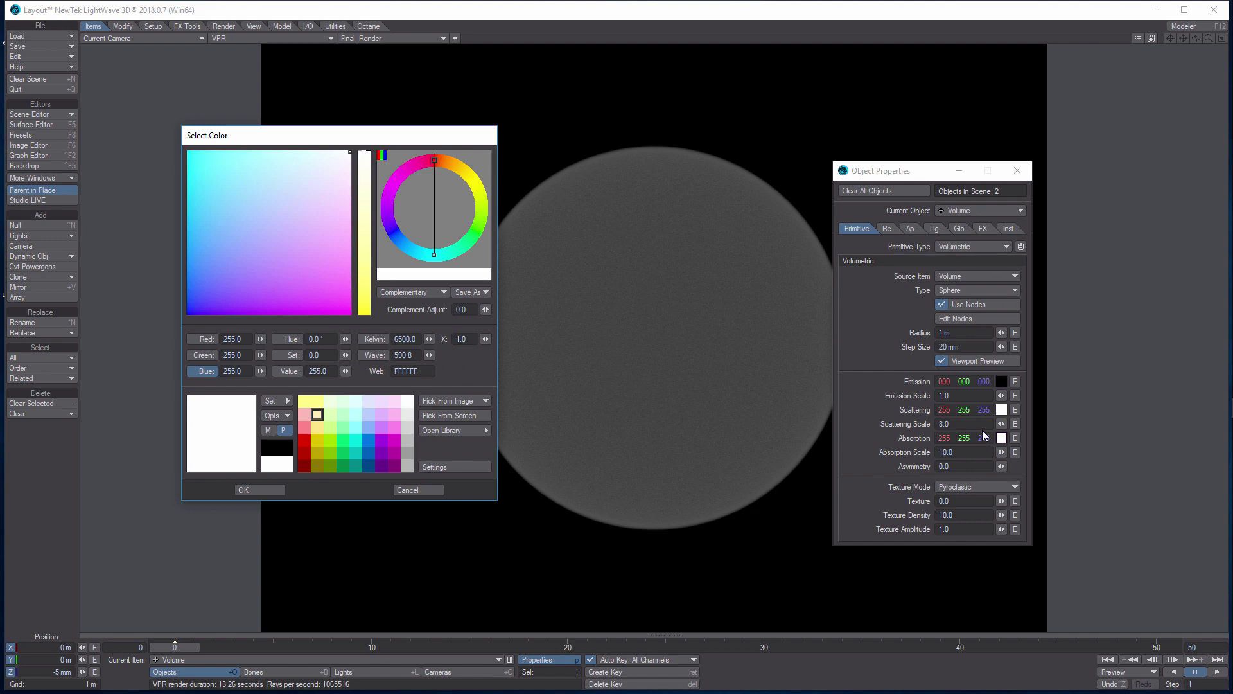
click(235, 339)
text(62)
key(Tab)
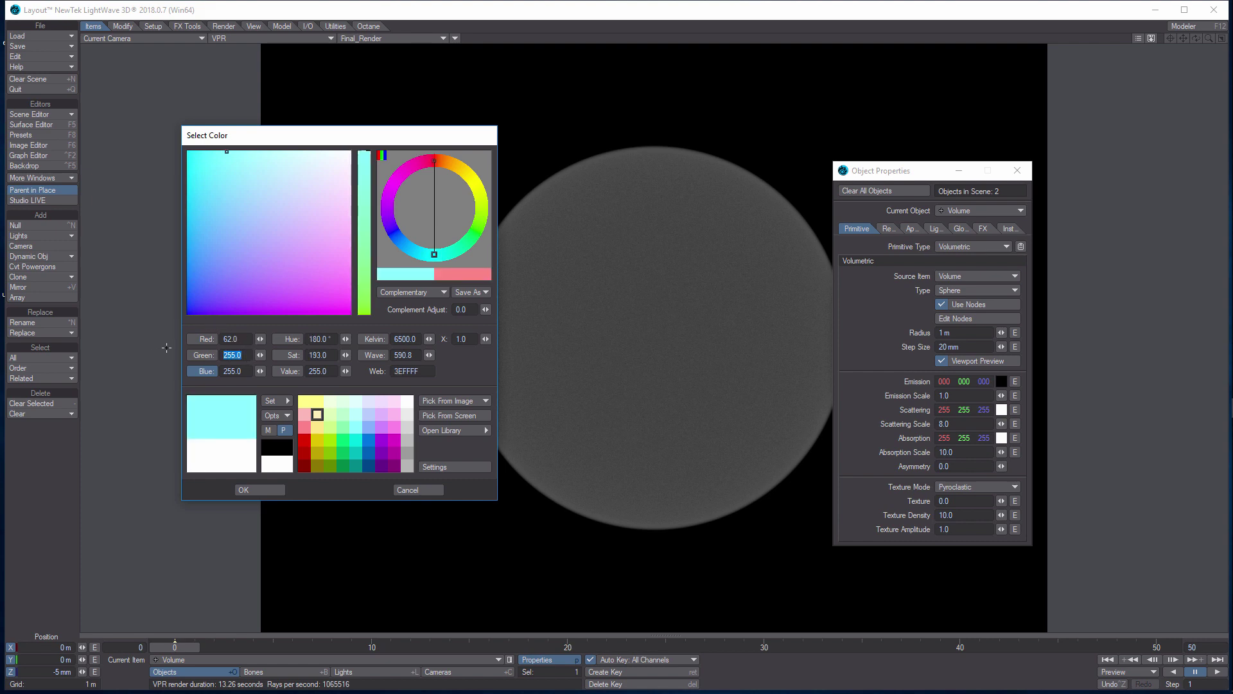
text(111)
key(Tab)
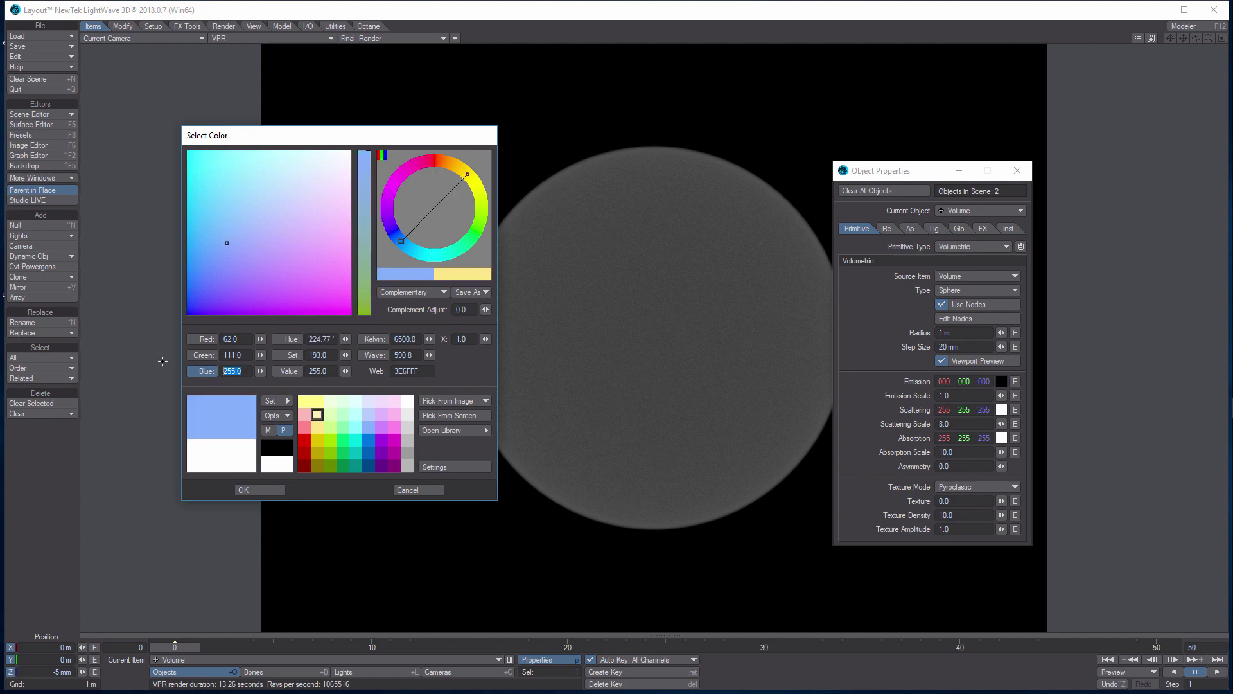
text(2)
click(273, 490)
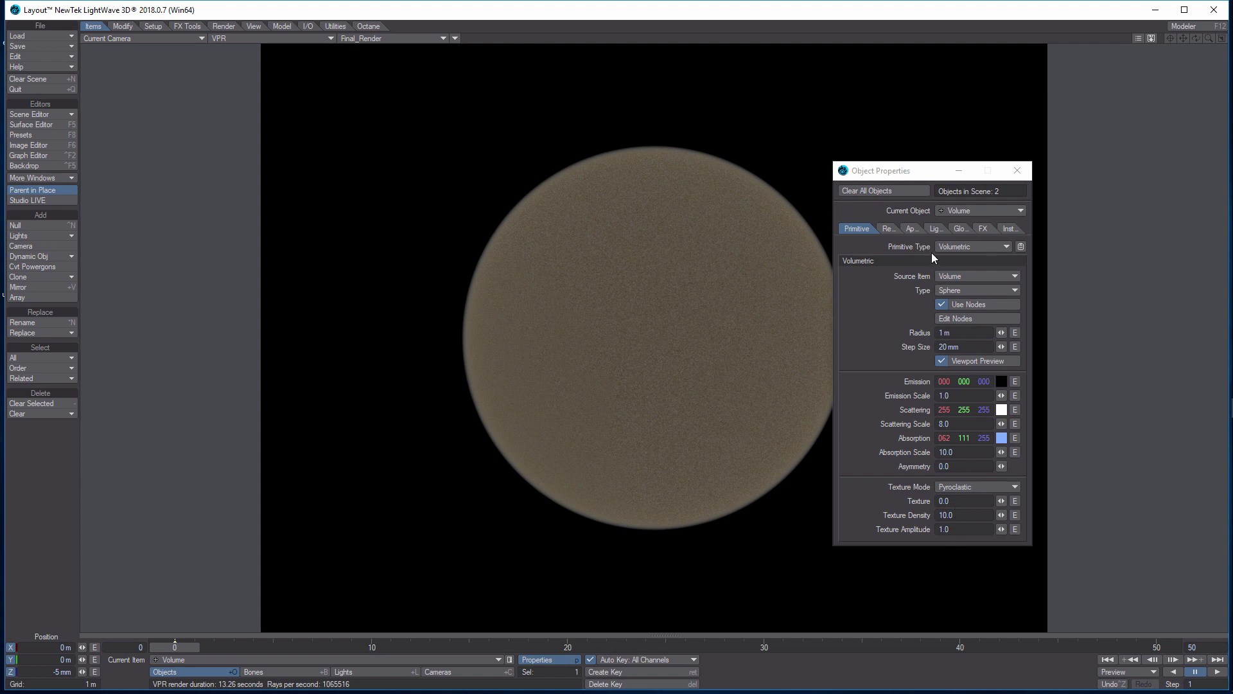
Open the envelope of the volumetric's emission scale and set its frame 0 key to 10
click(1015, 395)
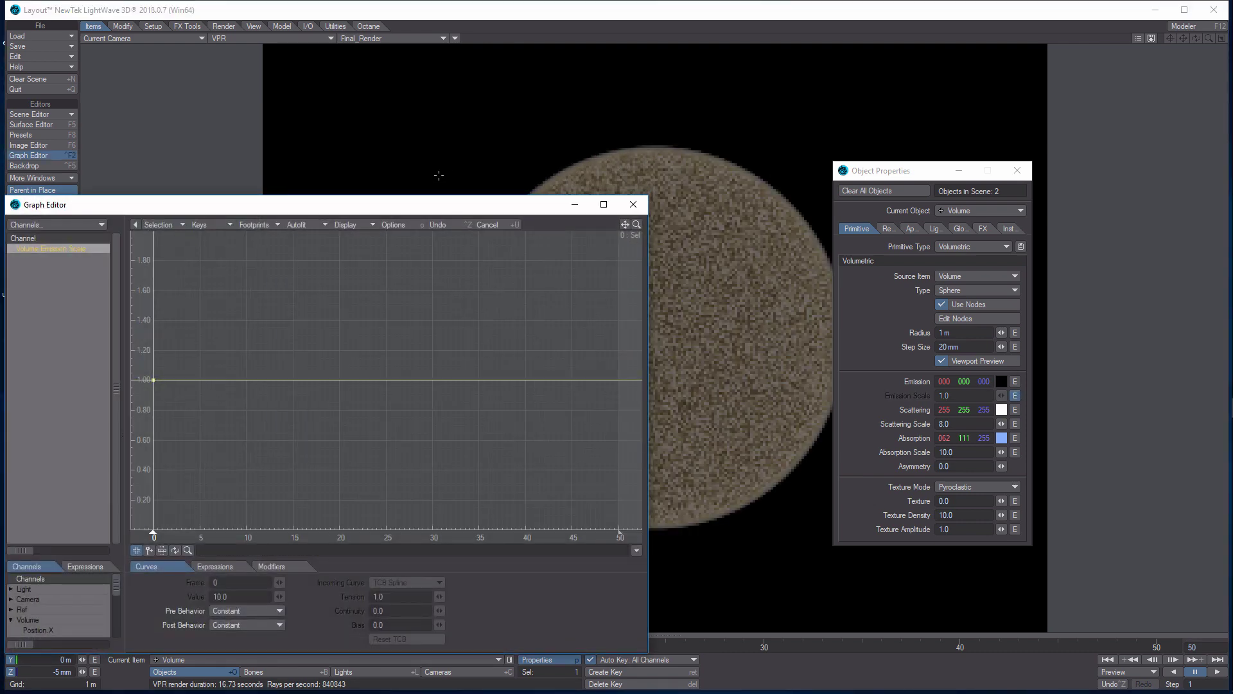
drag(431, 209, 559, 120)
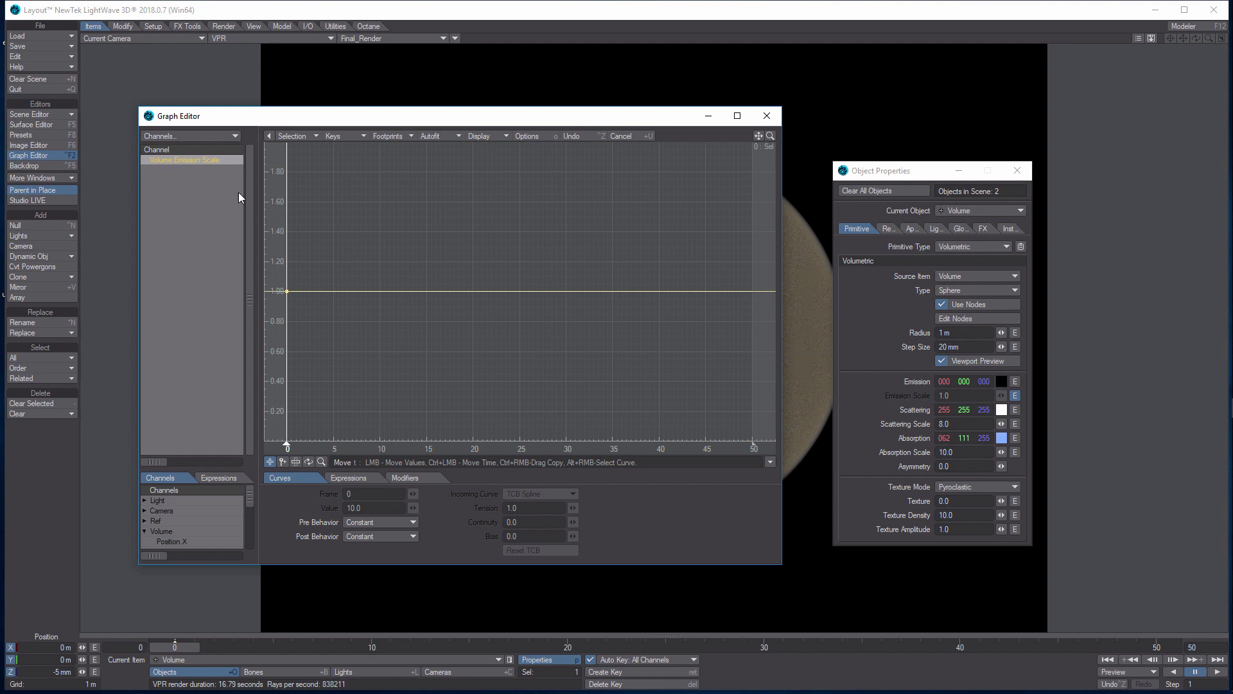
click(283, 462)
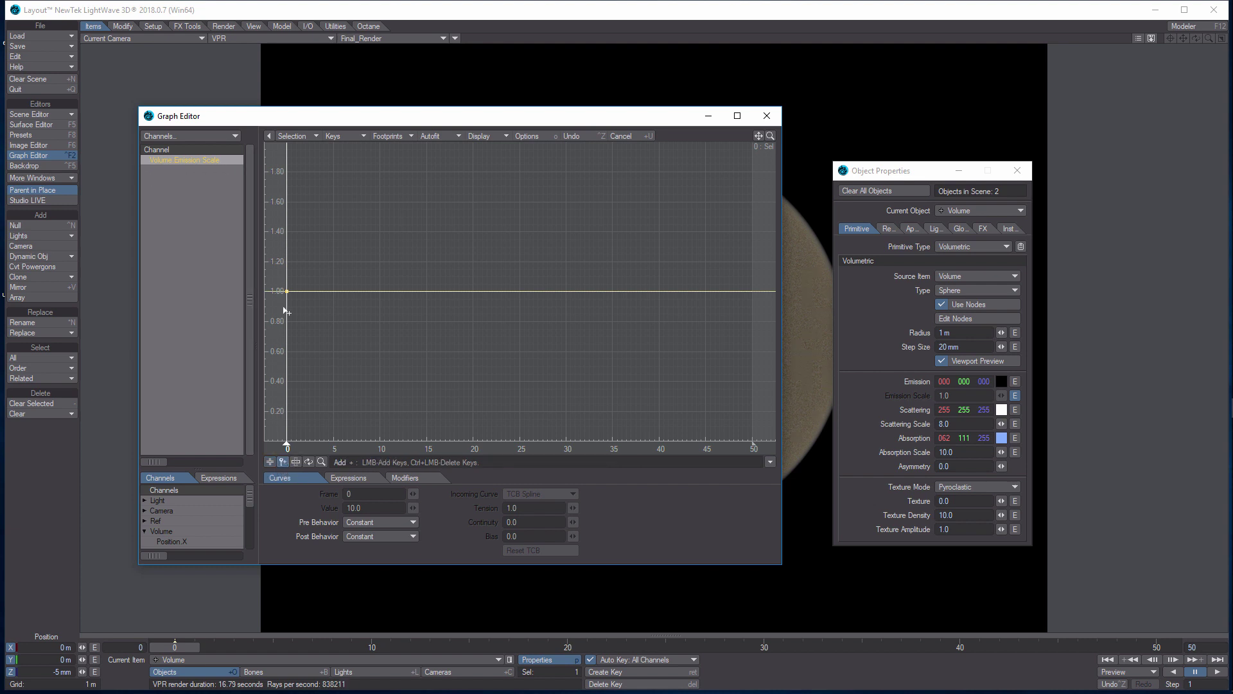
mouse_move(287, 293)
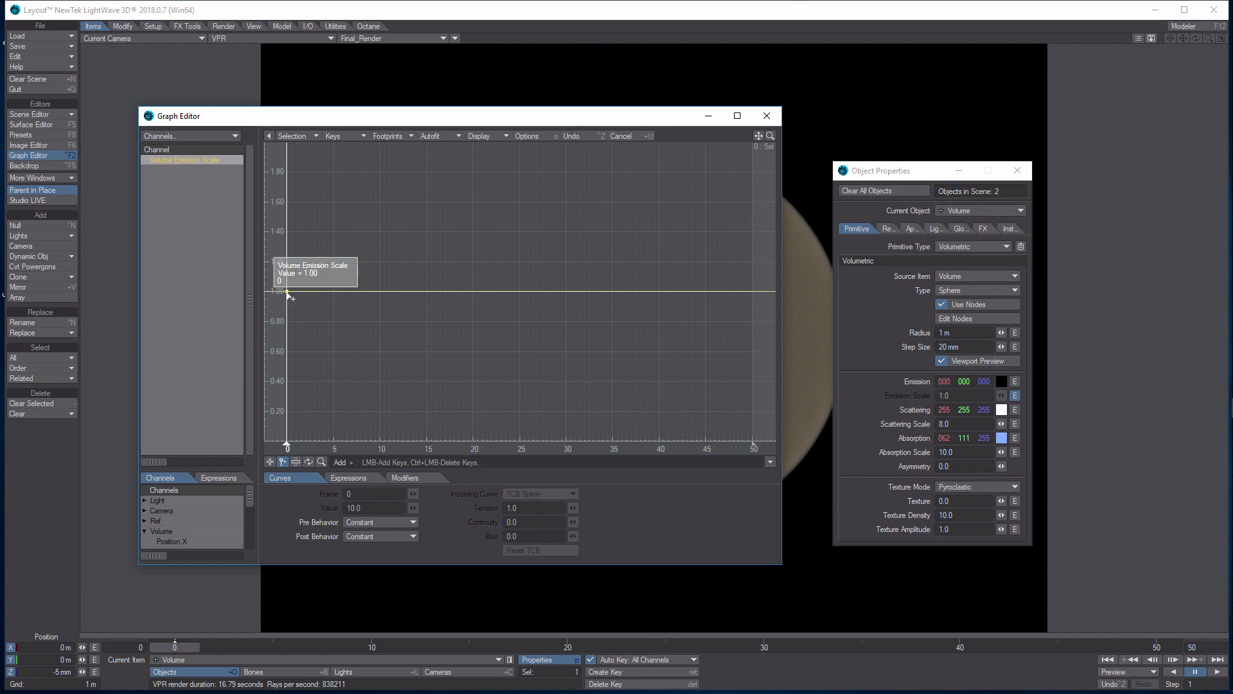
click(287, 265)
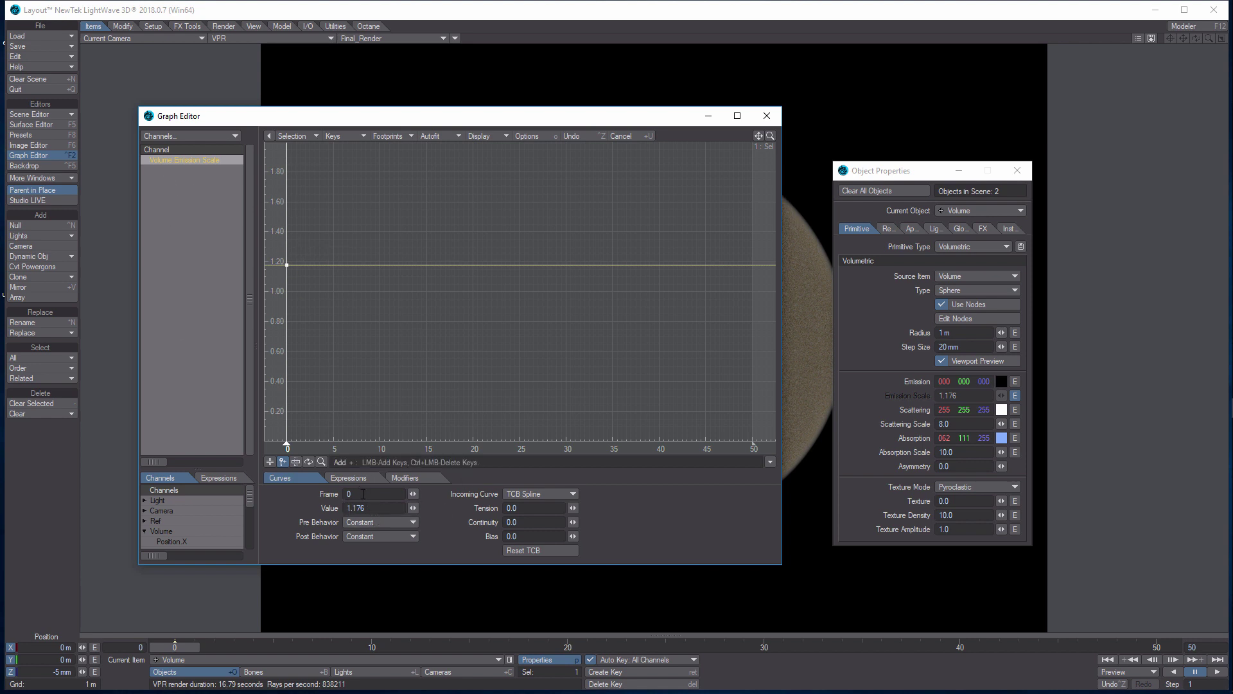
drag(379, 508, 272, 519)
text(10)
key(Return)
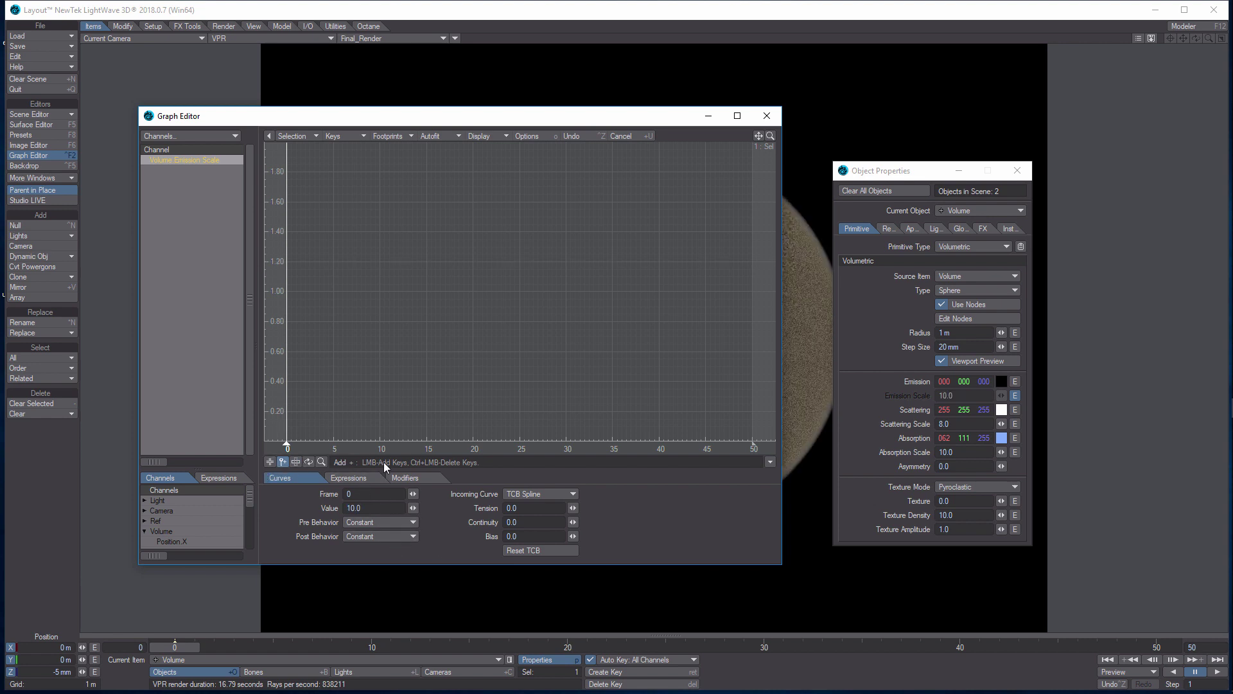
Add a key at frame 25 of the emission scale curve with a value of 2
click(520, 441)
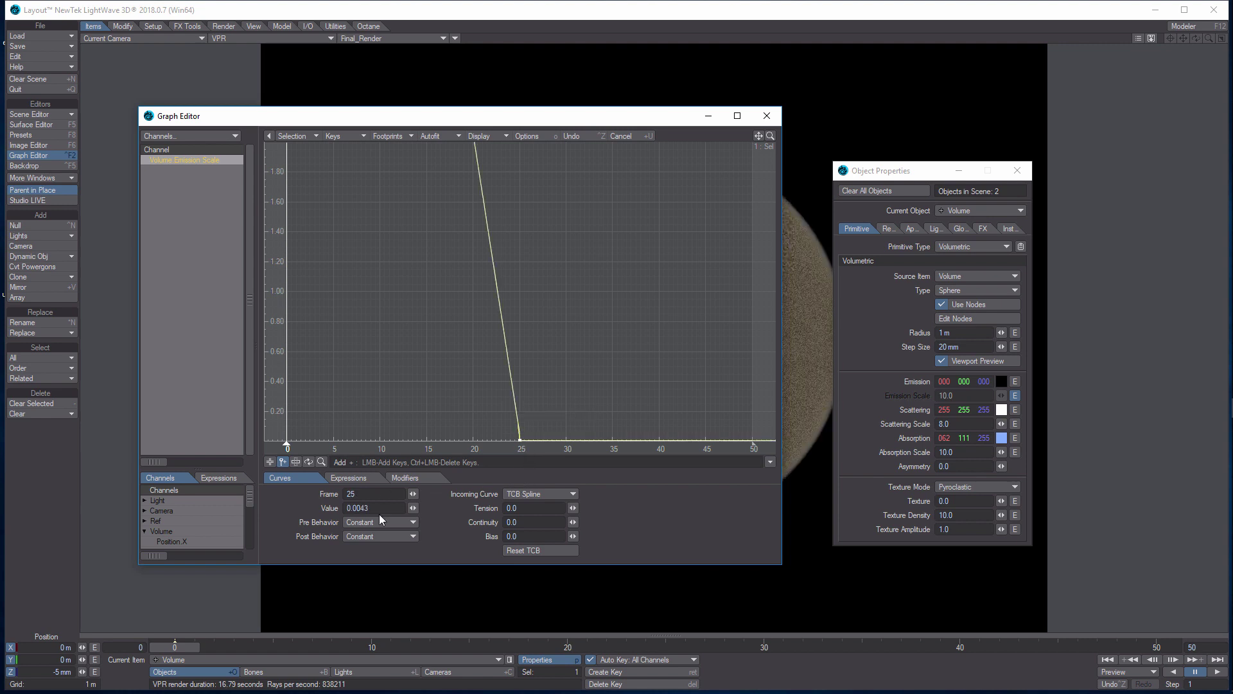
drag(375, 510, 76, 536)
text(2)
key(Return)
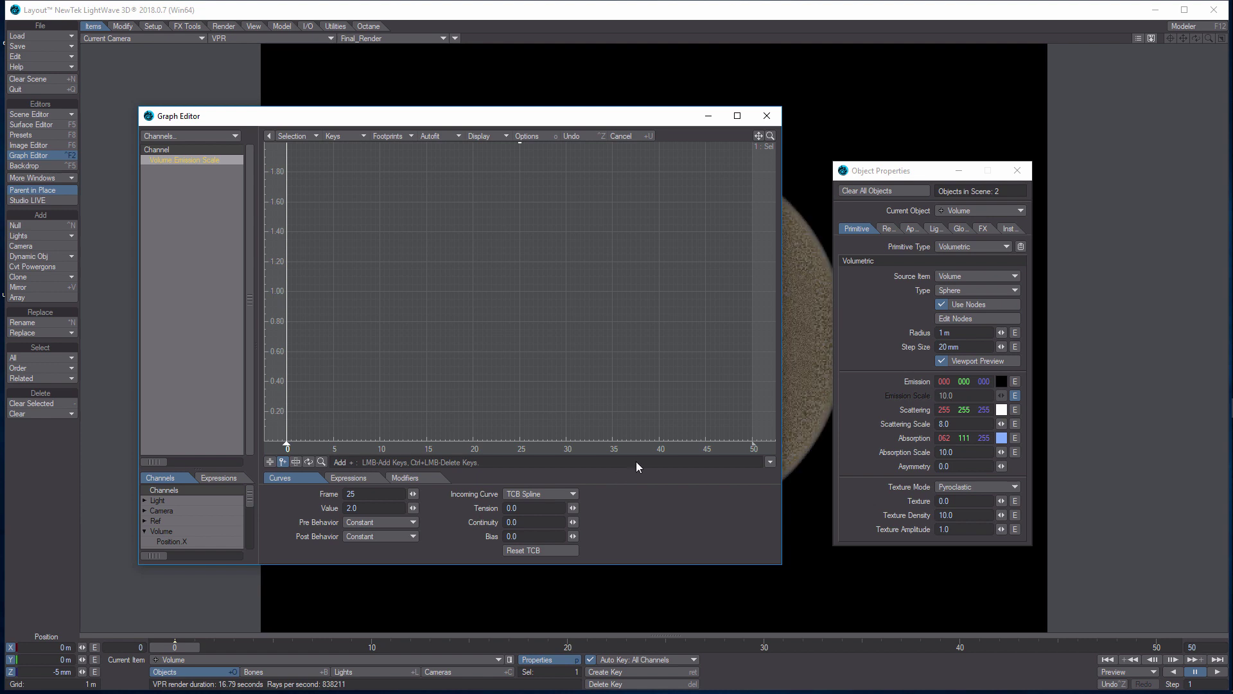
Add a key at frame 50 of the emission scale curve with a value of about 0
click(754, 442)
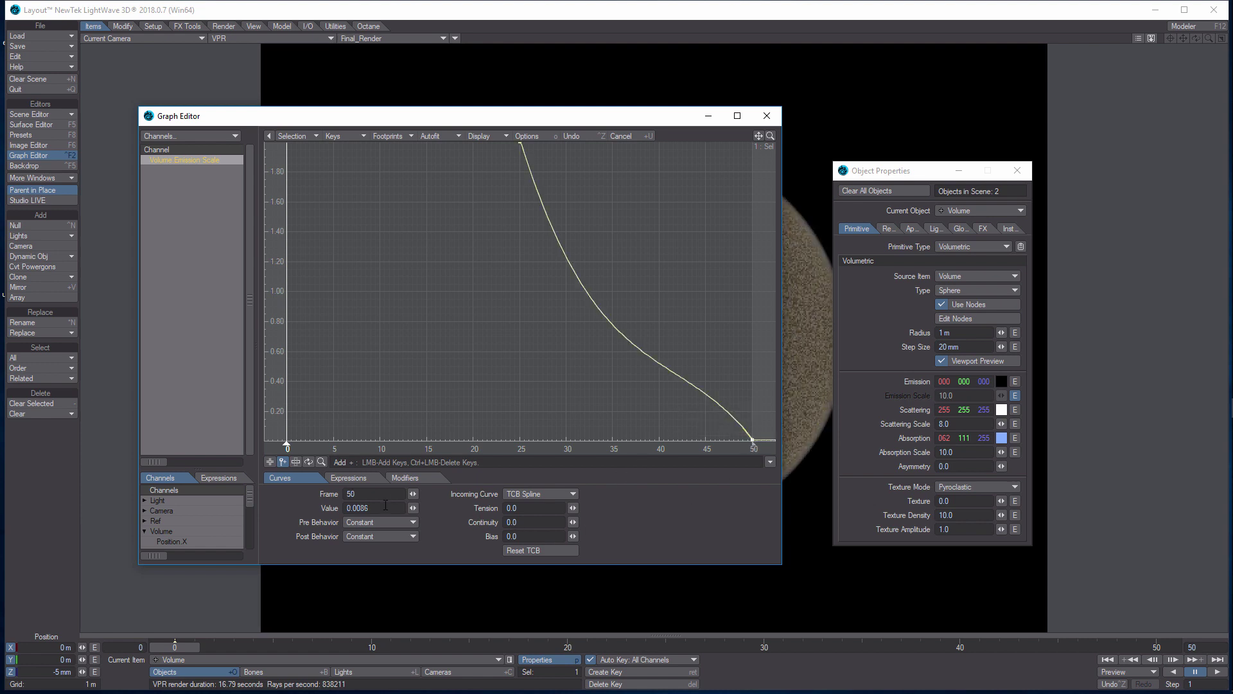
drag(386, 511, 290, 513)
text(0)
click(415, 381)
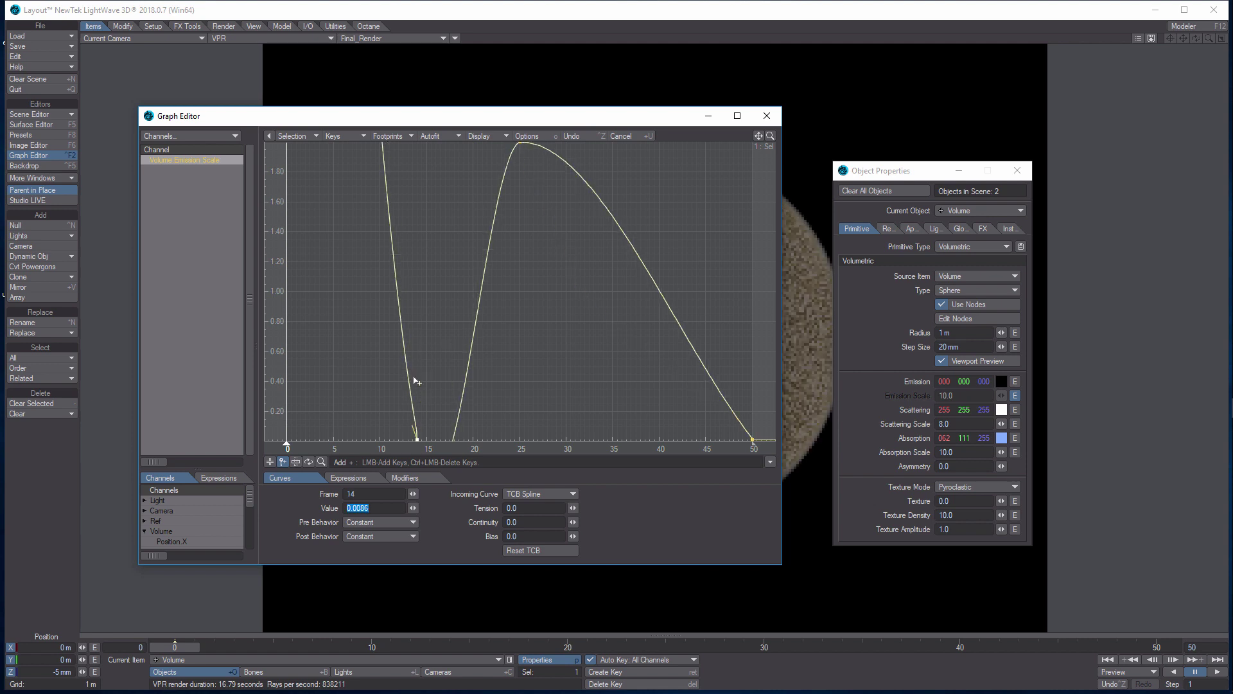
key(a)
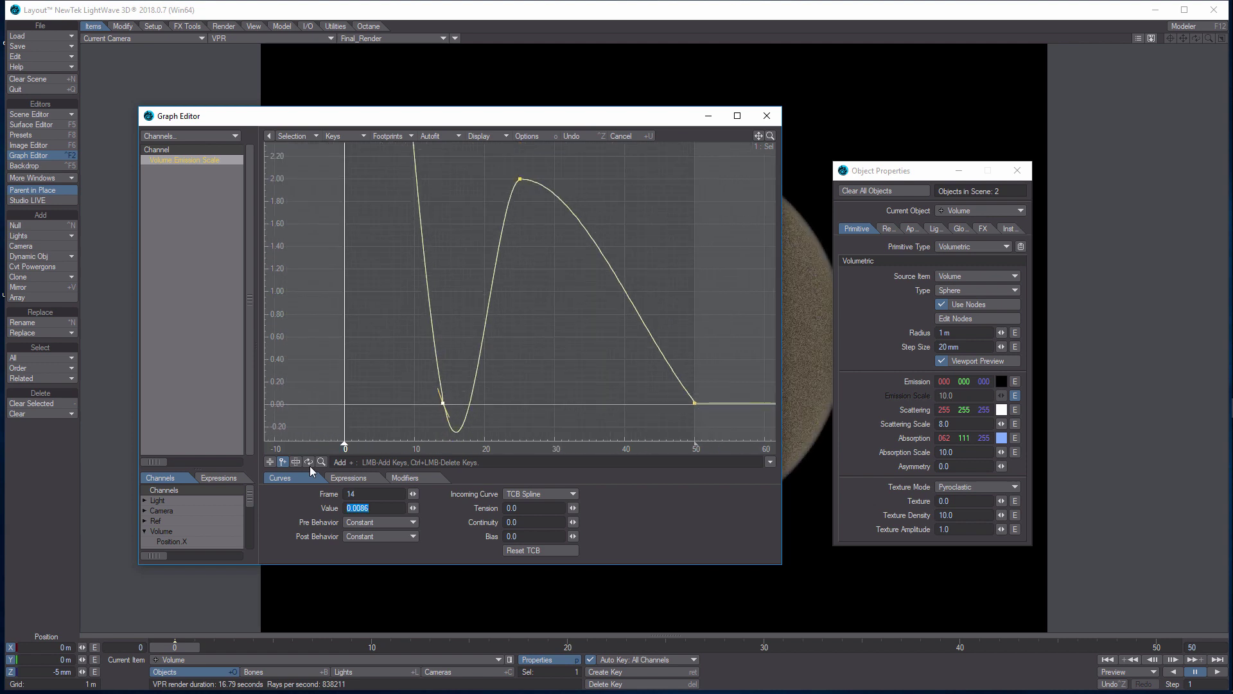
click(271, 462)
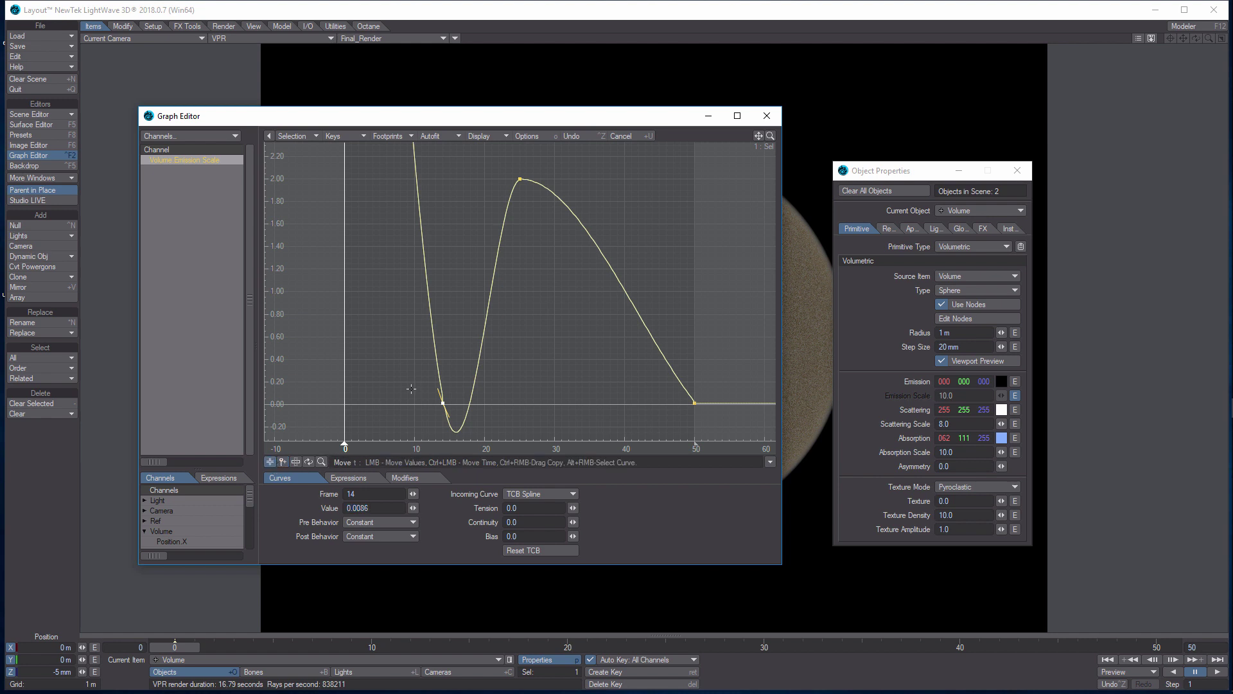
mouse_move(443, 403)
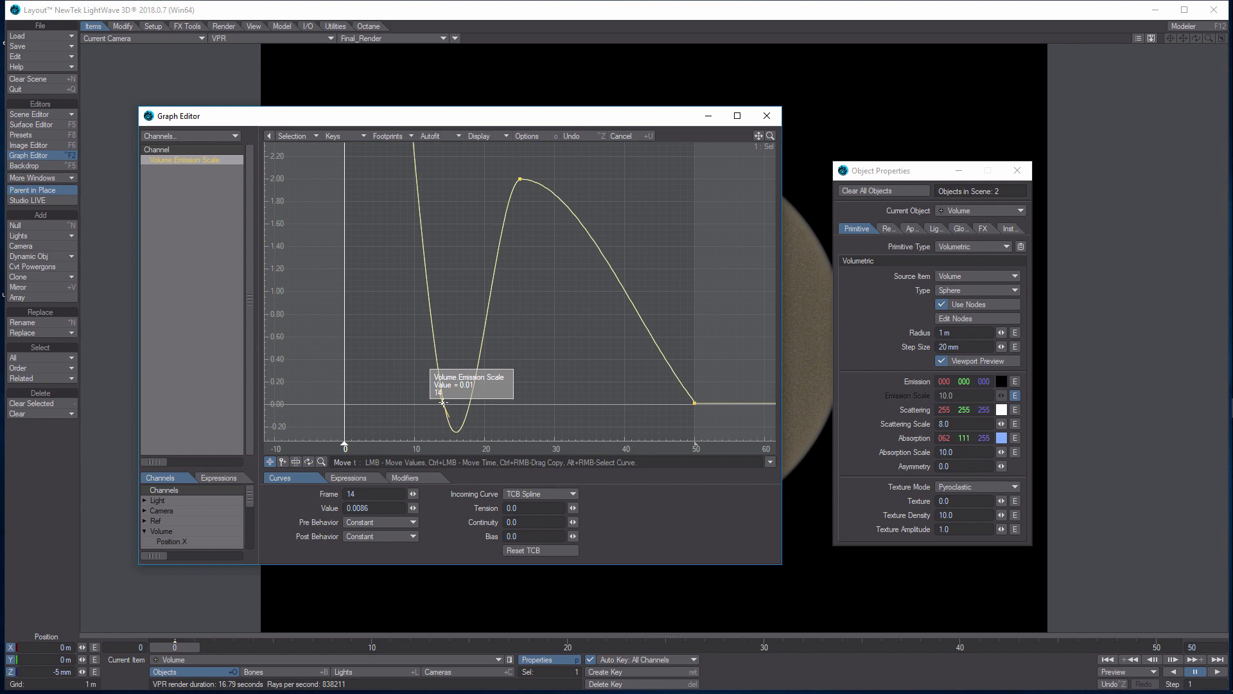
key(Delete)
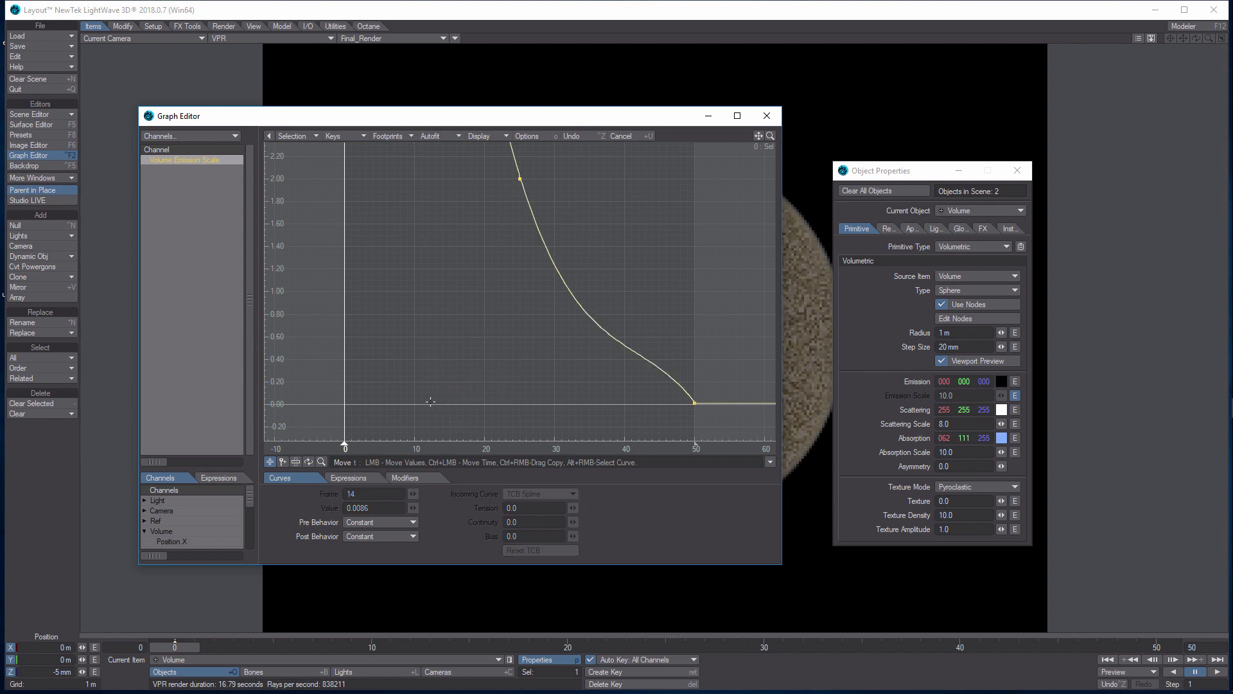
key(a)
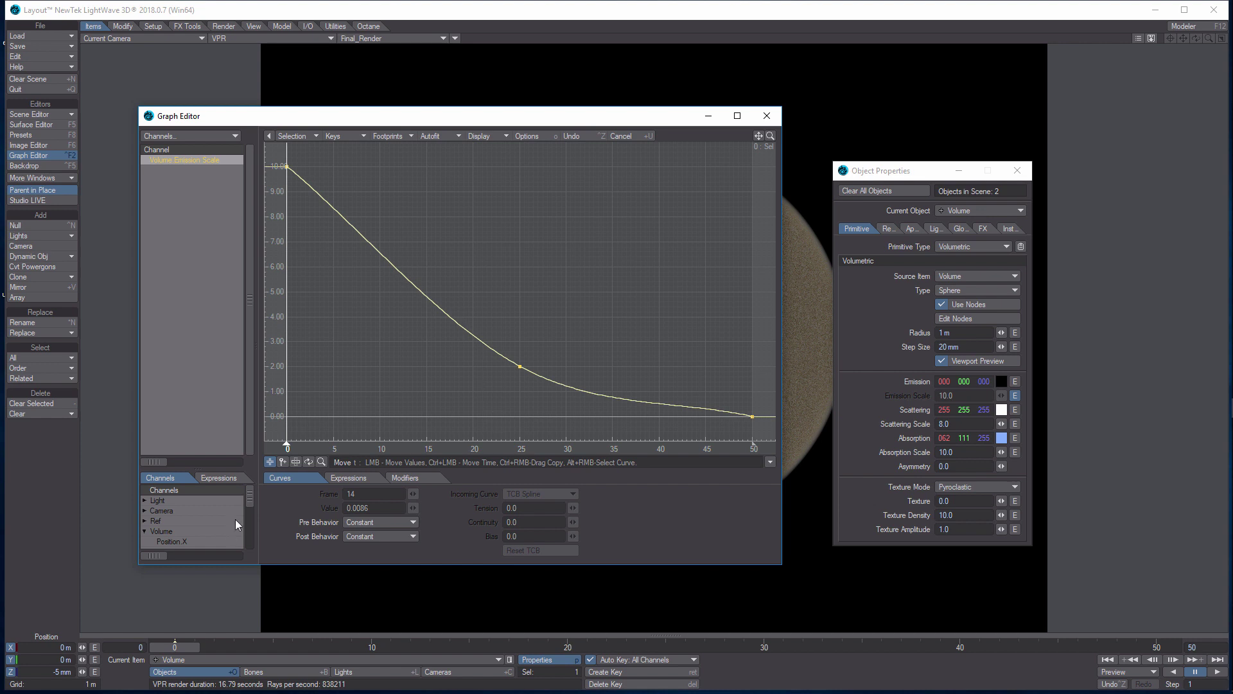
Set the tension of the emission scale keys at frames 0 and 50 to 1.0
click(286, 167)
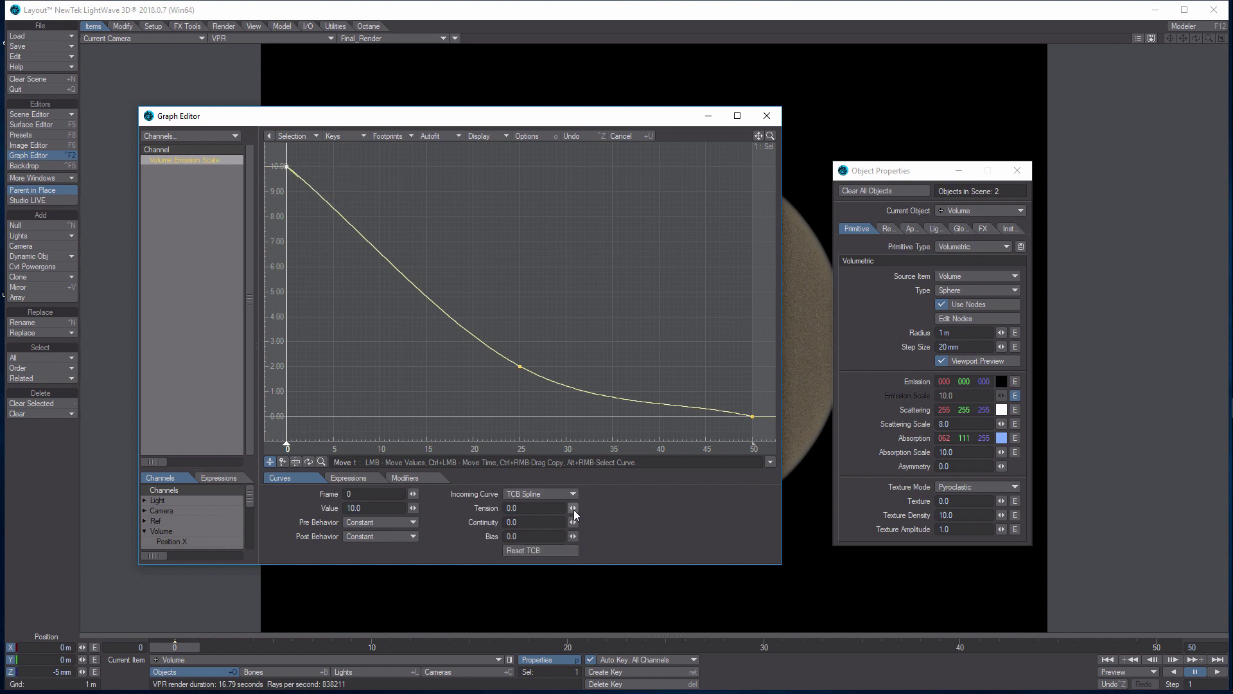
drag(573, 510, 611, 510)
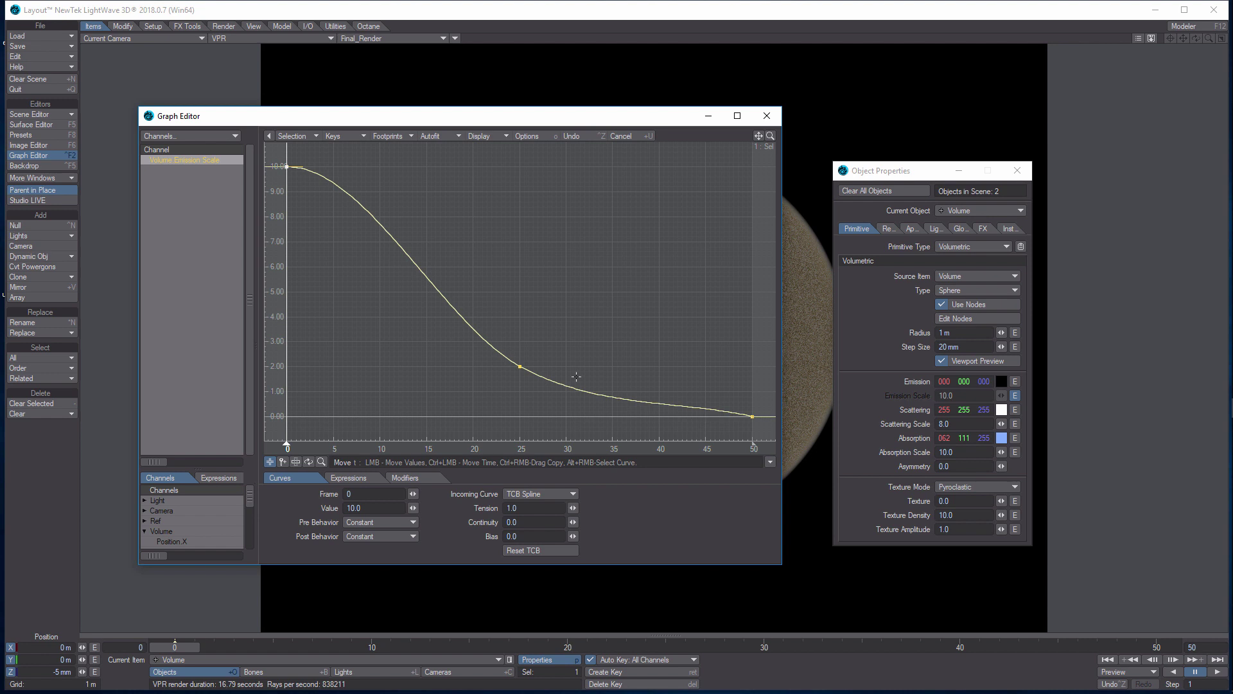
mouse_move(753, 417)
drag(573, 510, 636, 509)
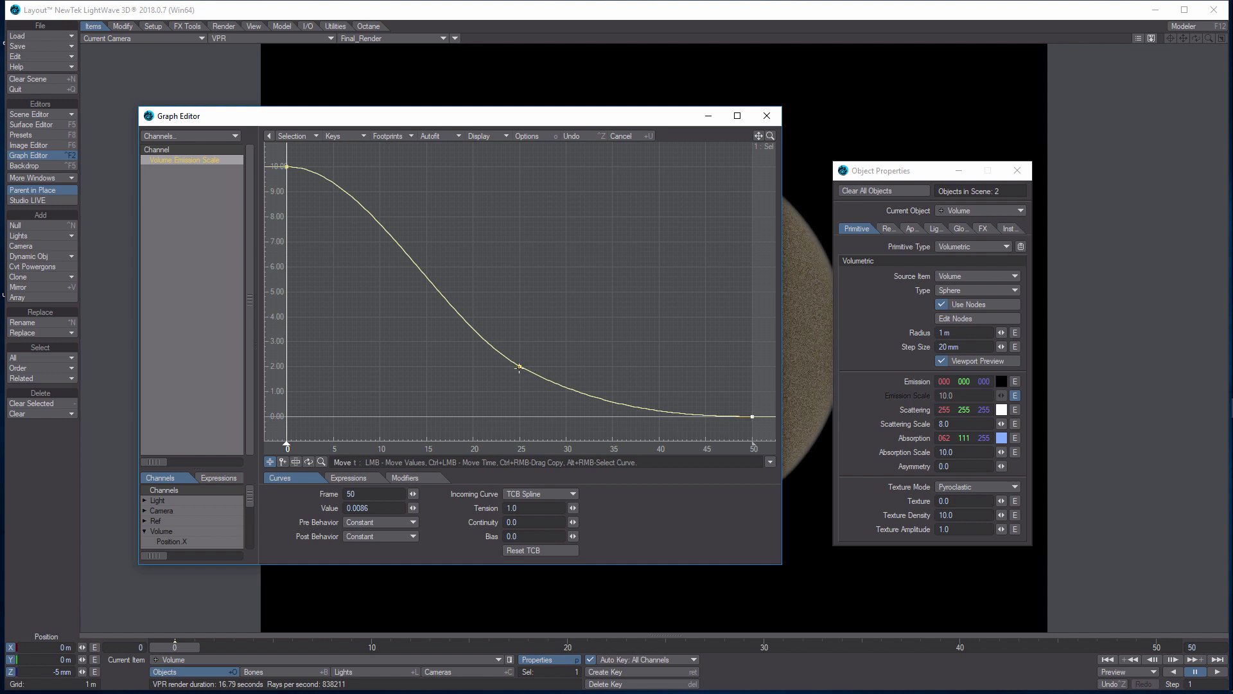
Set the tension of the frame 25 key to about -0.385 and close the envelope
mouse_move(519, 368)
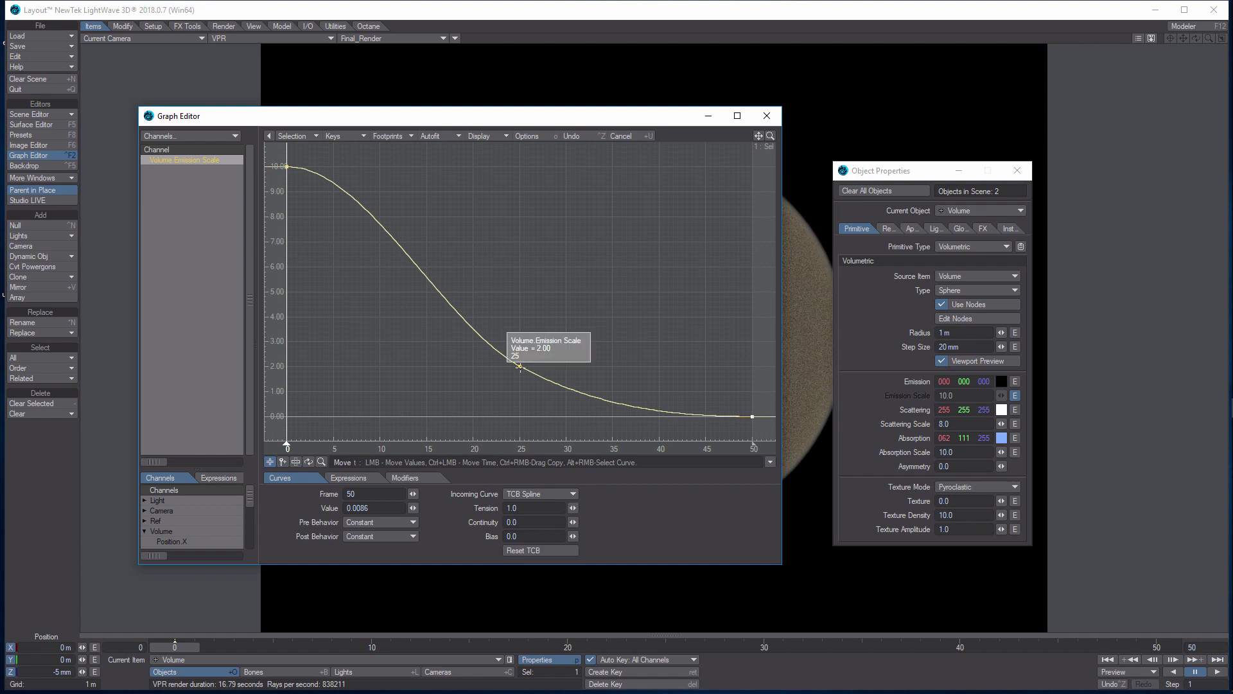
click(520, 367)
drag(575, 509, 579, 511)
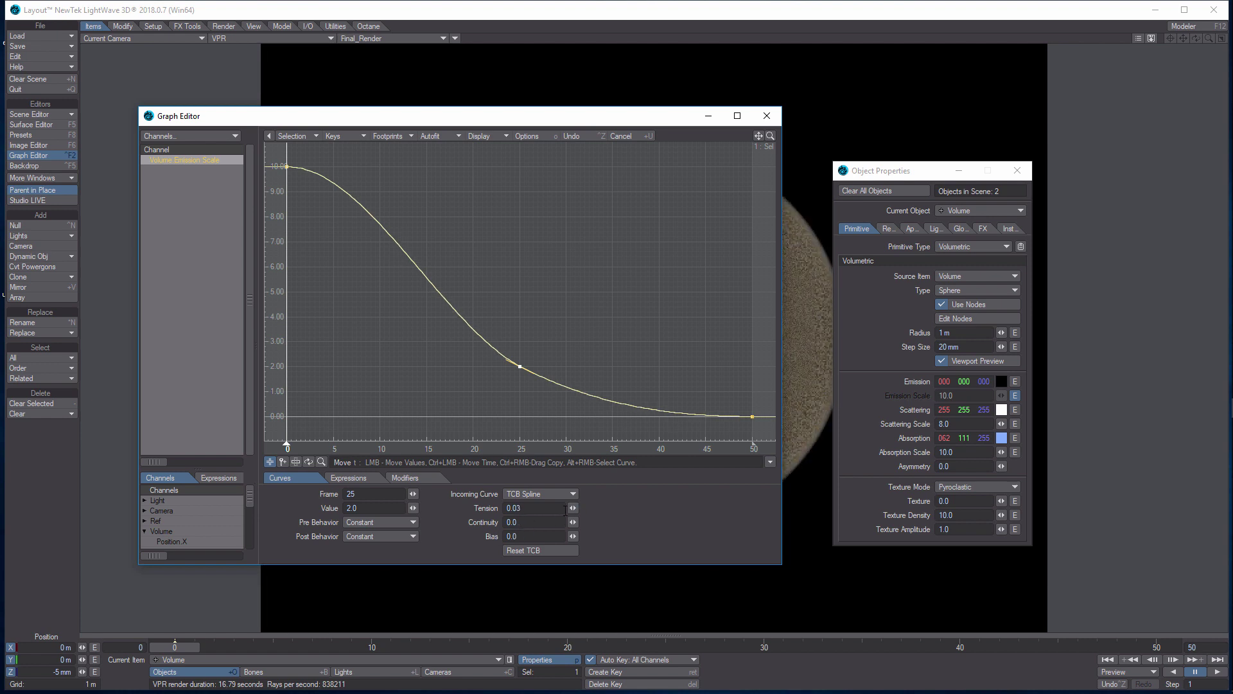
drag(575, 508, 549, 508)
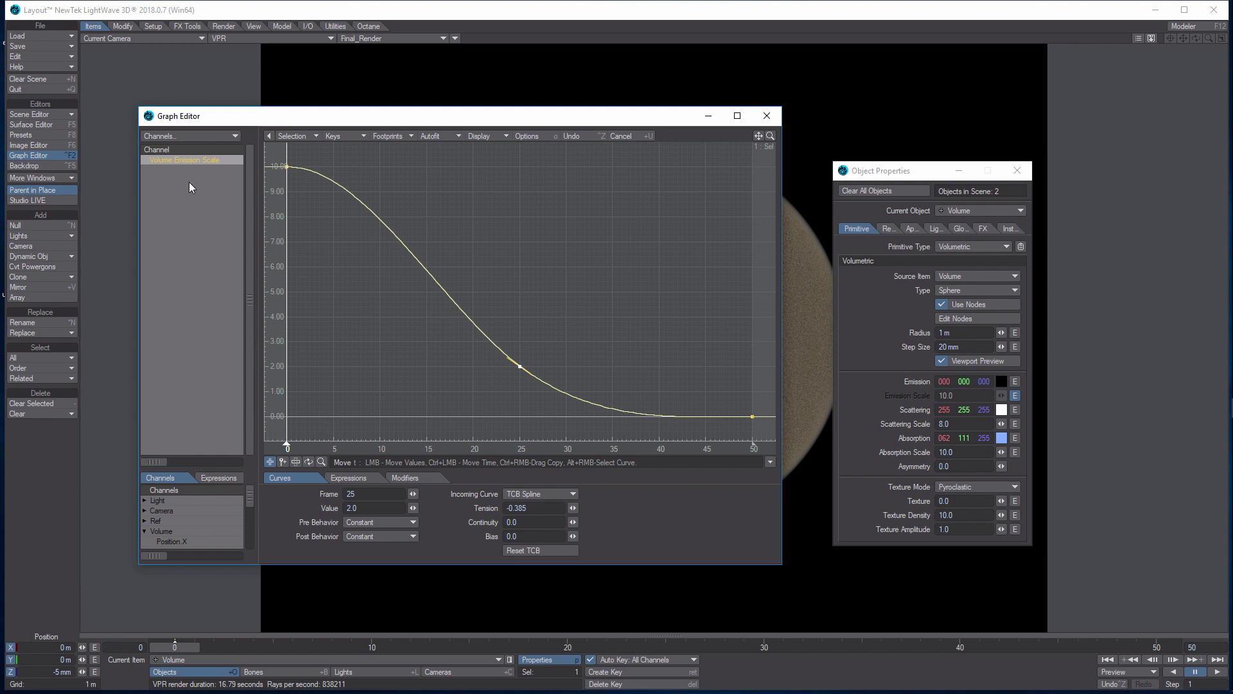
click(767, 116)
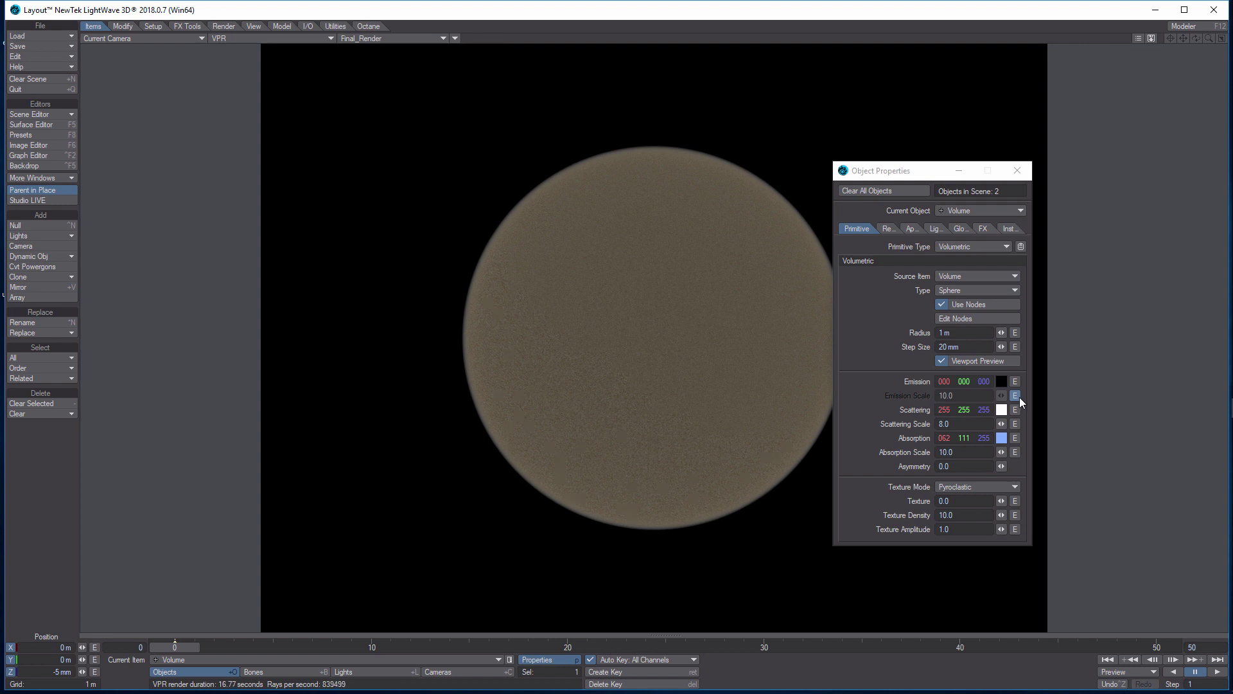
Open the volumetric's node network and add a scalar Multiply node and a Gradient node above it
click(985, 320)
drag(127, 344, 239, 352)
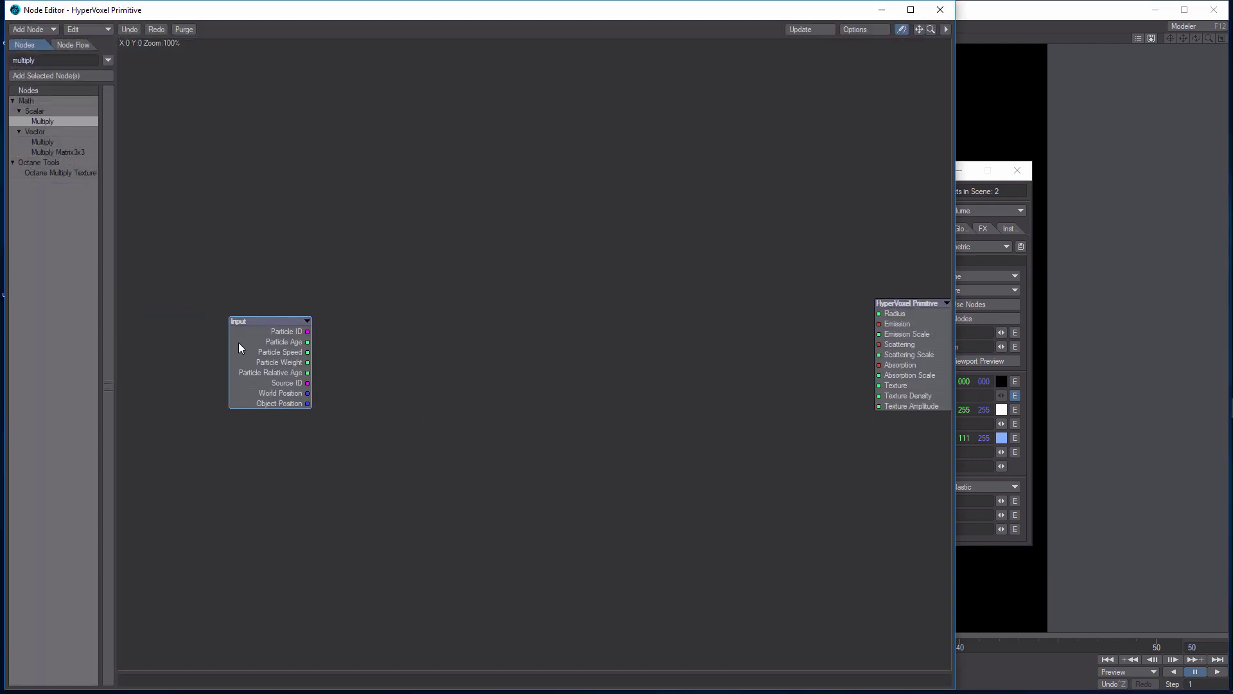
double_click(47, 122)
click(40, 60)
double_click(40, 60)
text(grad)
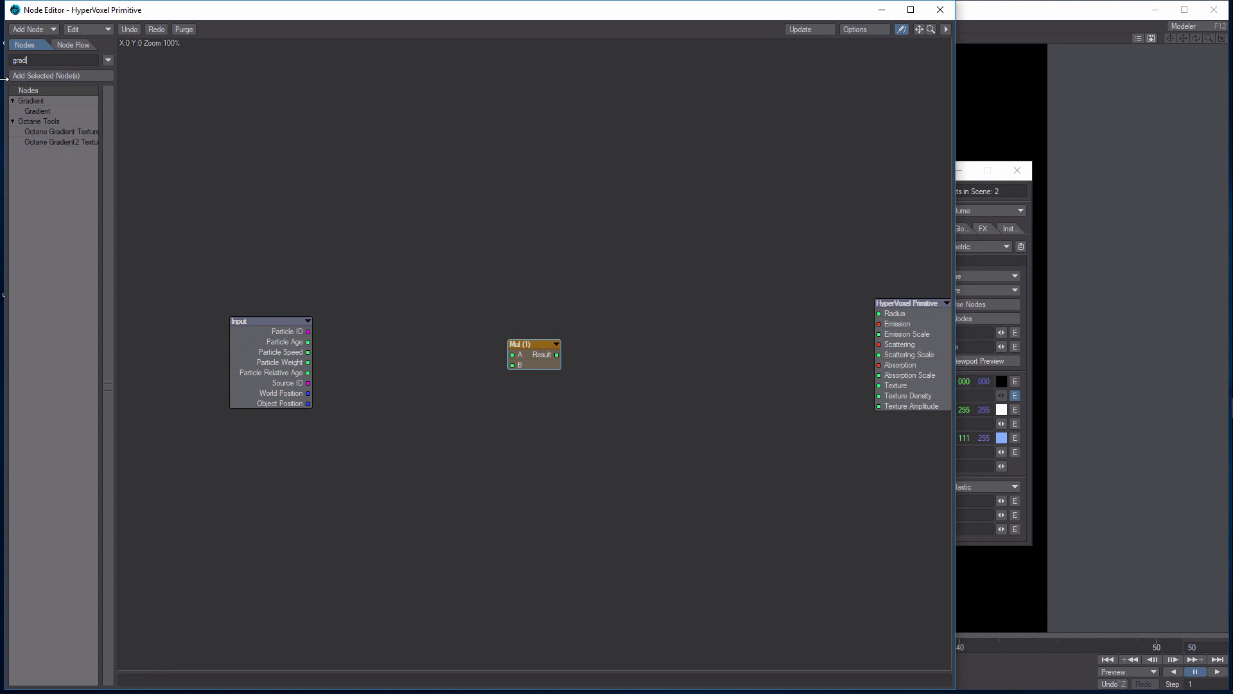
double_click(31, 110)
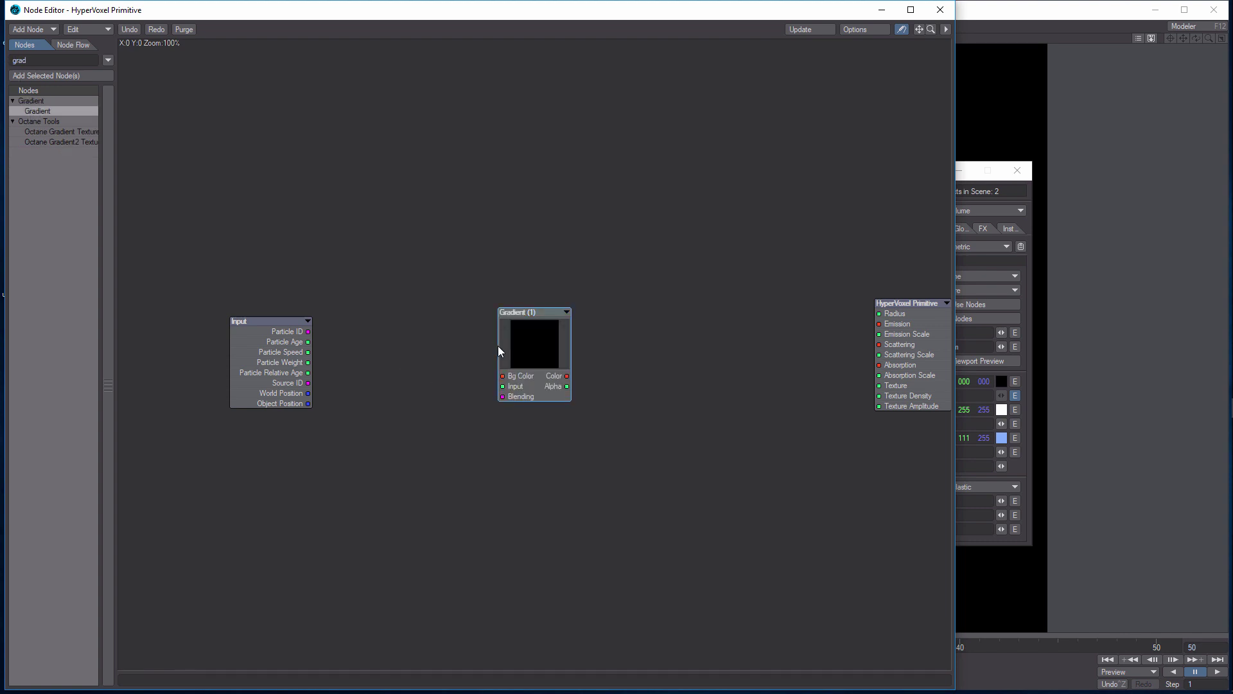
drag(518, 346, 591, 257)
Add a vector Length node and place it between the Input and Multiply nodes
double_click(44, 61)
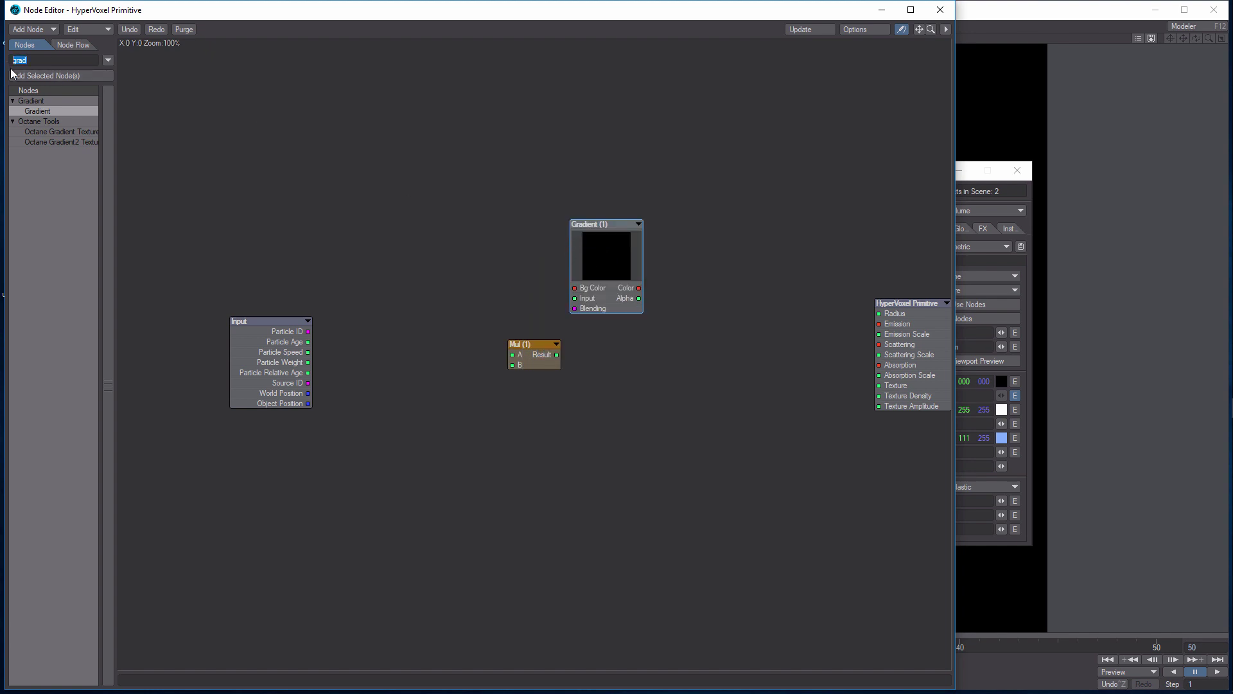
text(leng)
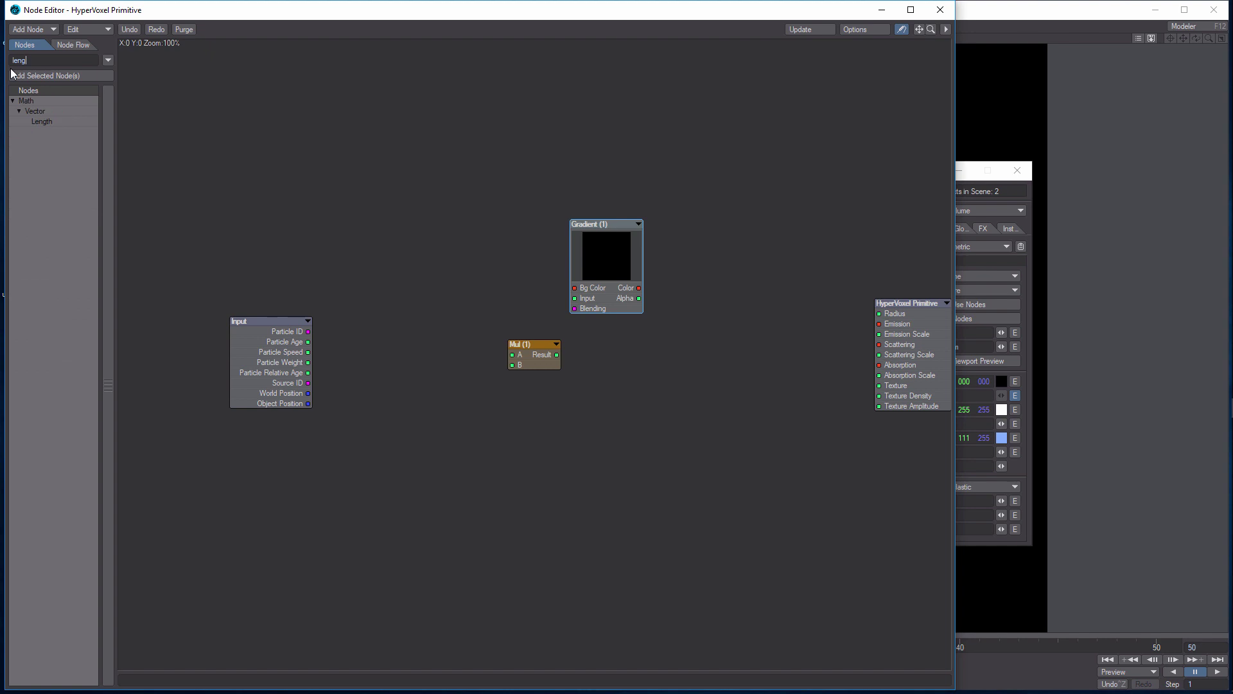
double_click(48, 122)
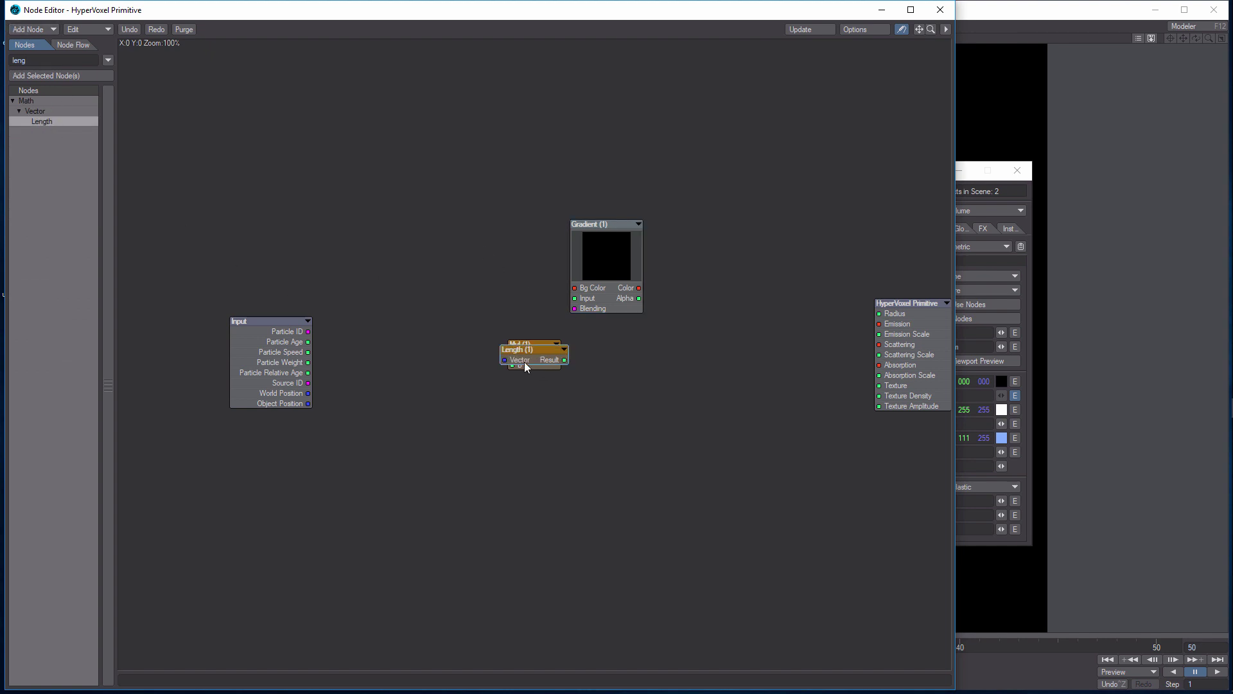
drag(525, 360, 385, 383)
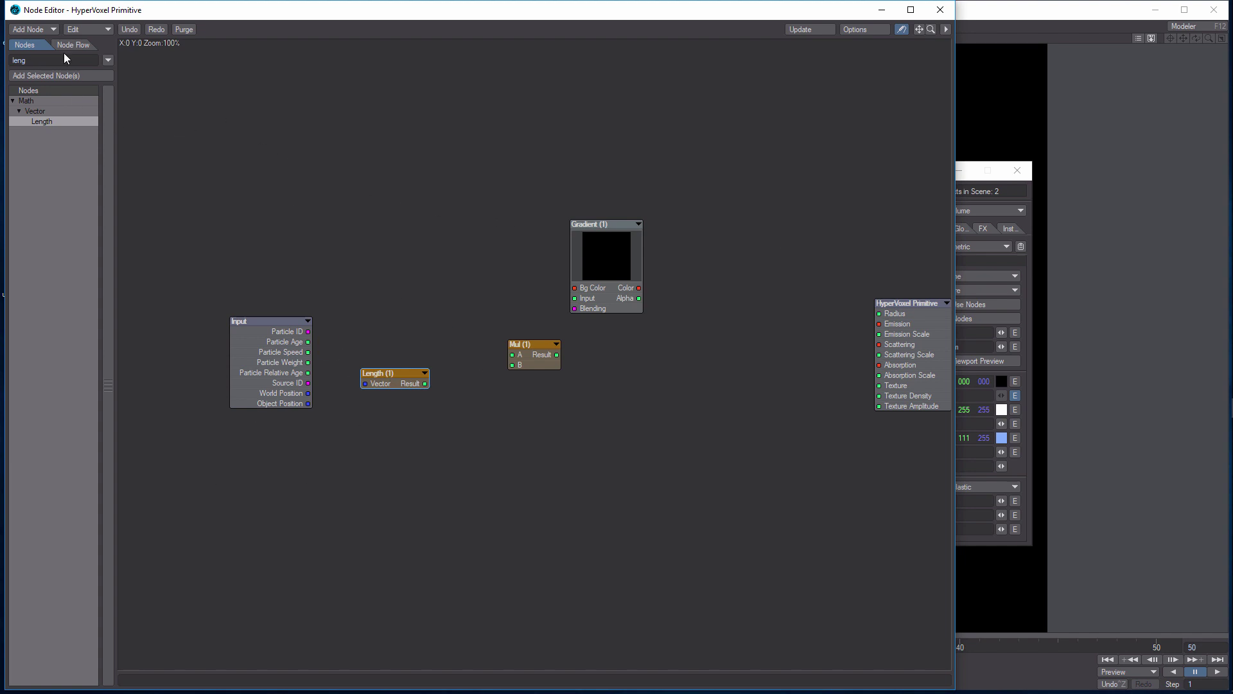
Add a 3D Turbulence node below the others and line up the Gradient and Length nodes with Multiply
drag(31, 60, 11, 61)
text(tur)
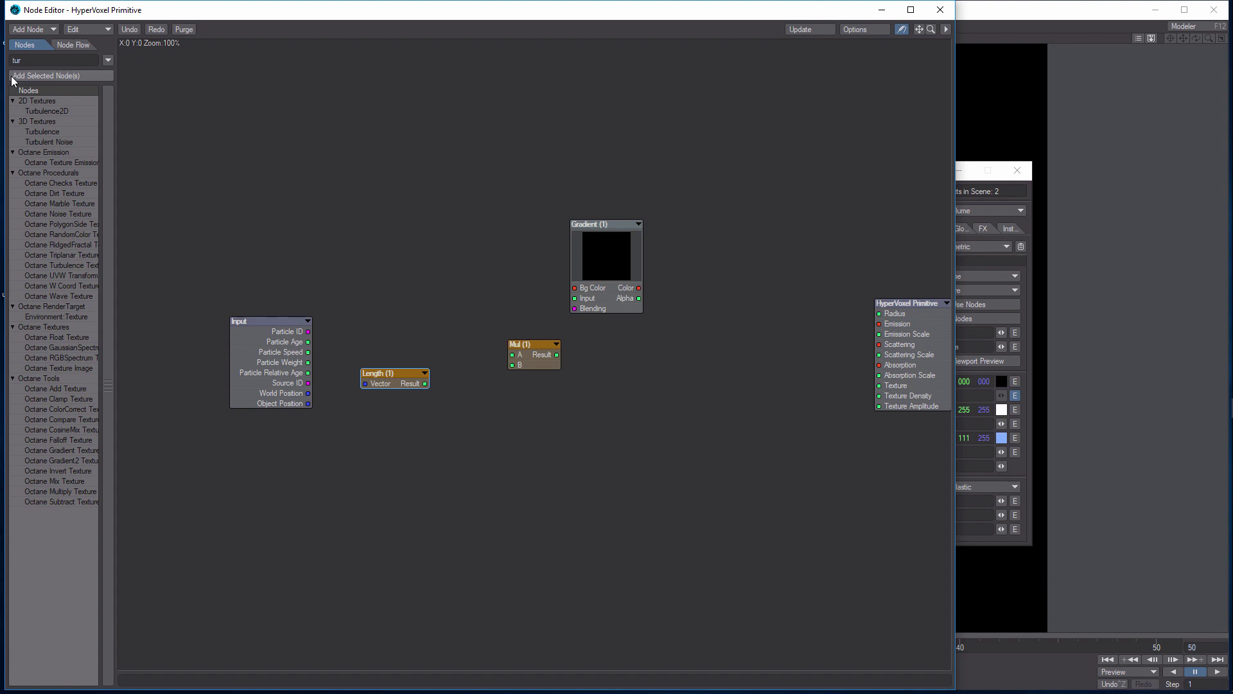
double_click(59, 131)
drag(537, 295, 659, 457)
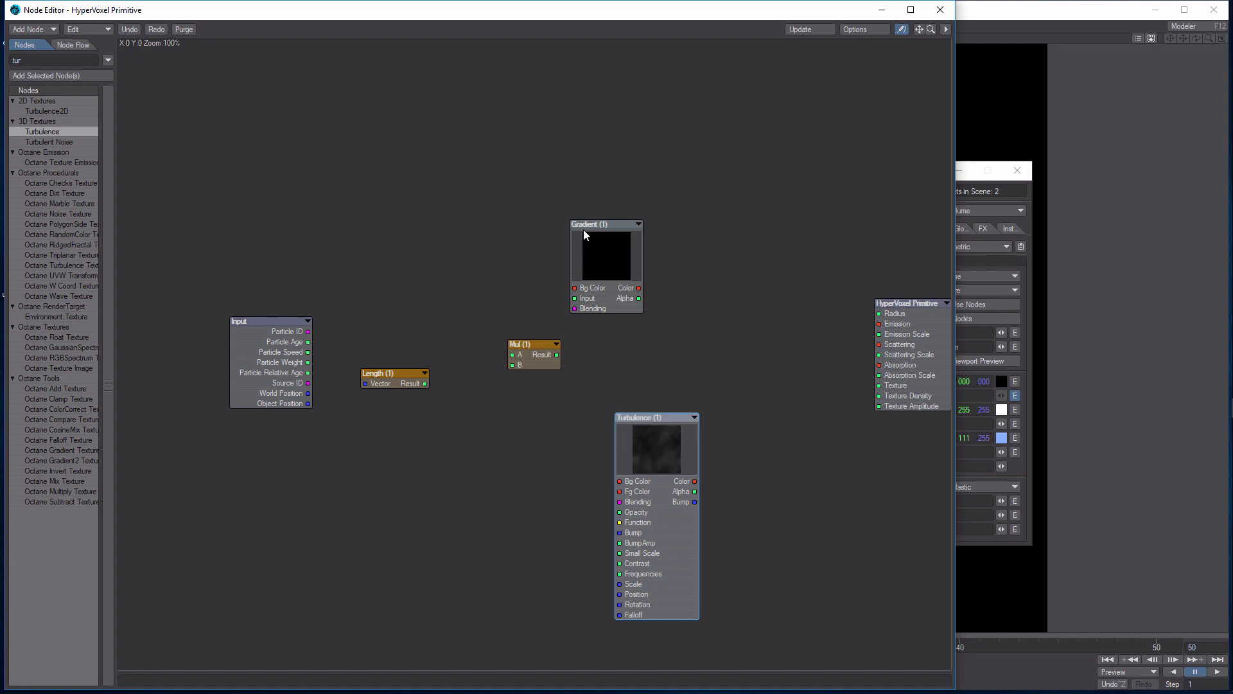
drag(599, 248, 626, 309)
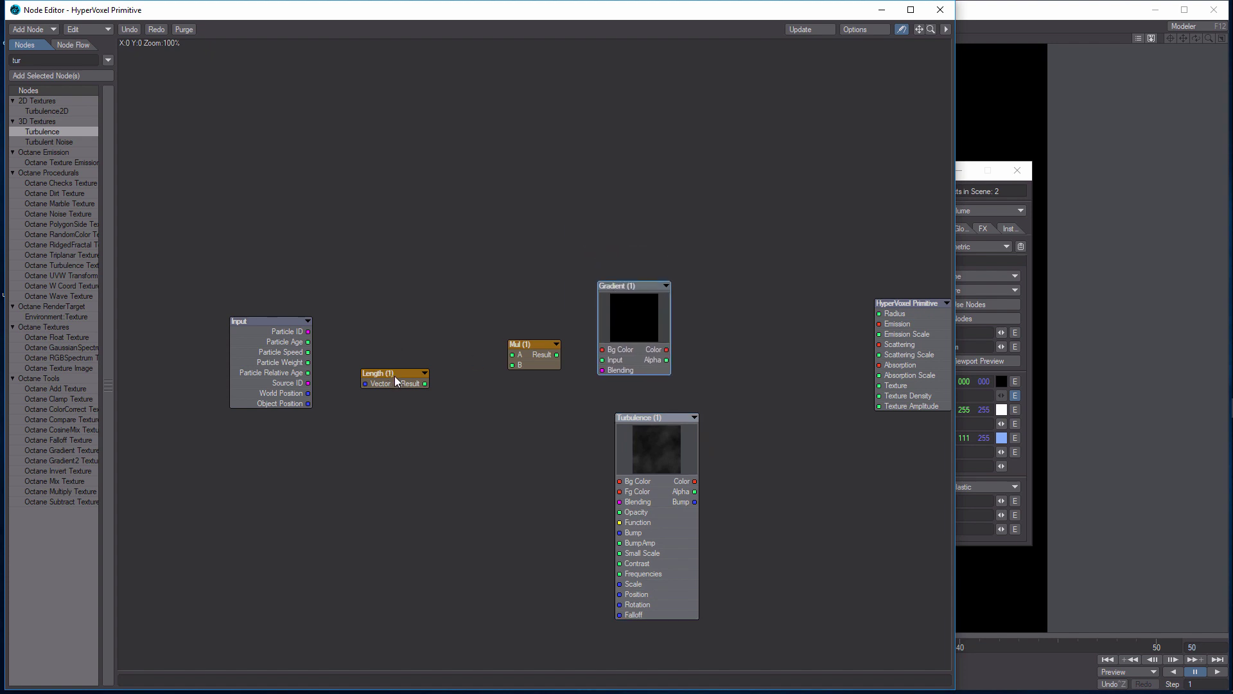
drag(396, 381, 413, 364)
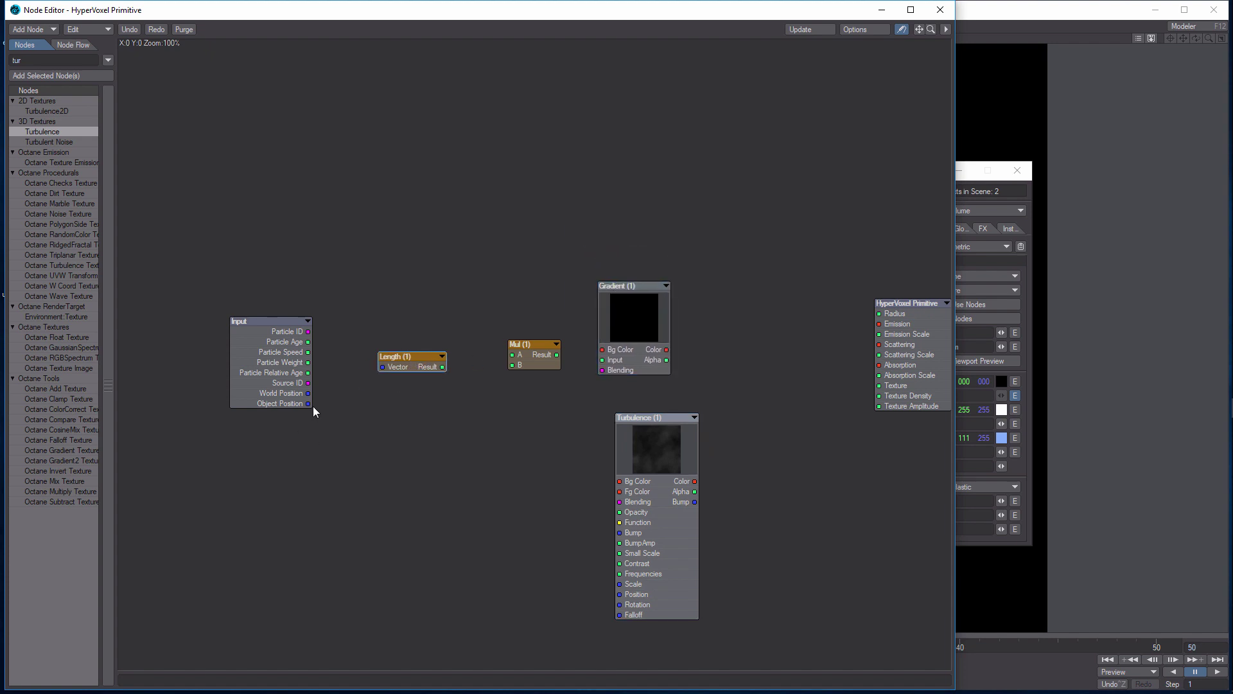
Wire Object Position through Length, both Multiply inputs and Gradient color to Emission, and connect Turbulence alpha to Texture
drag(310, 404, 516, 357)
drag(443, 369, 602, 360)
drag(667, 350, 879, 323)
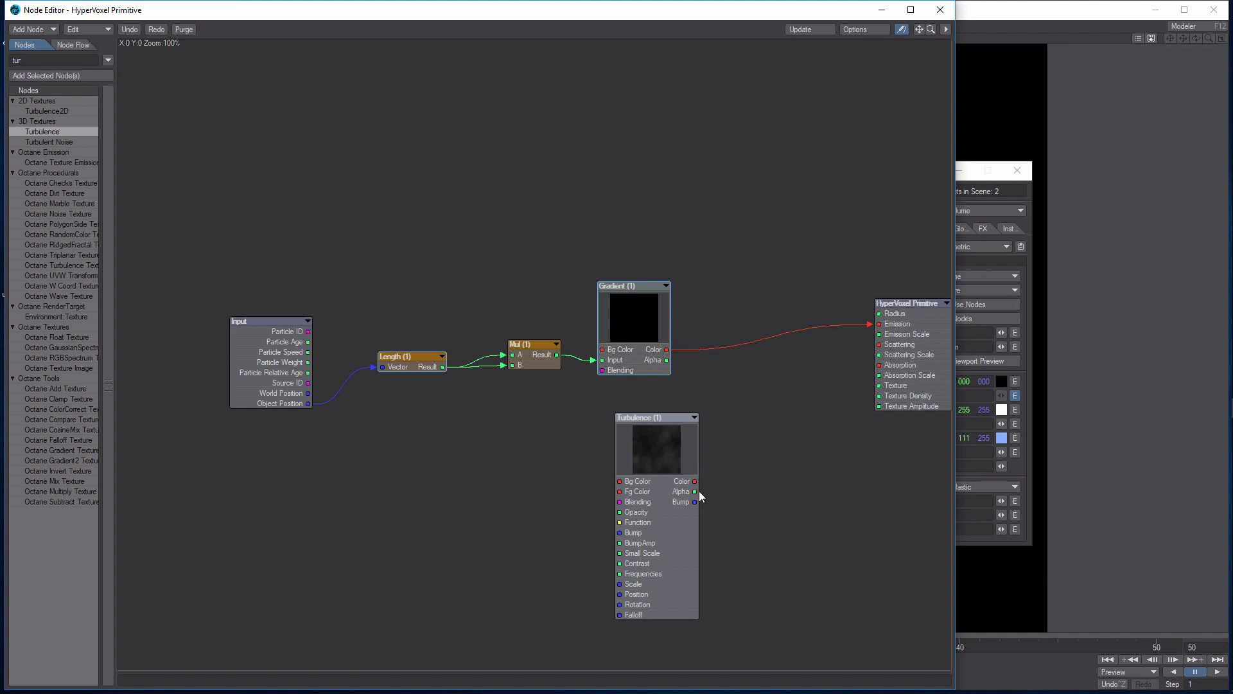
drag(696, 491, 884, 386)
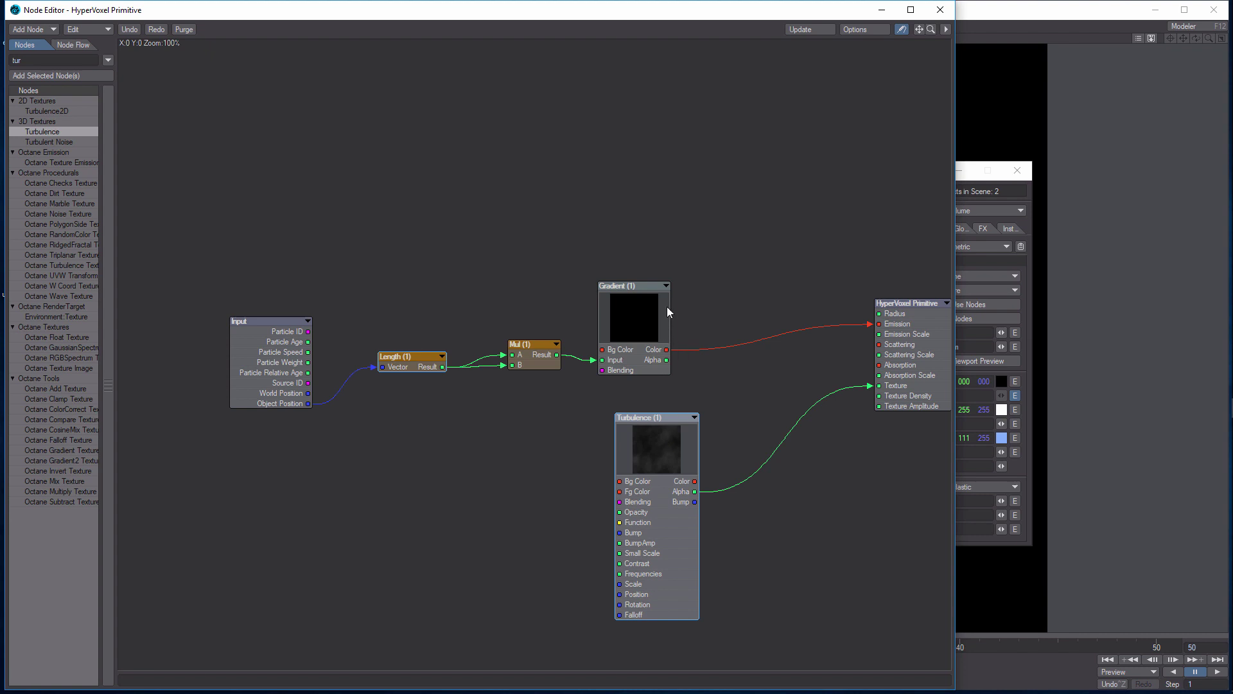
Open the Gradient node's settings and set the first key's color to RGB 255, 181, 98
double_click(648, 308)
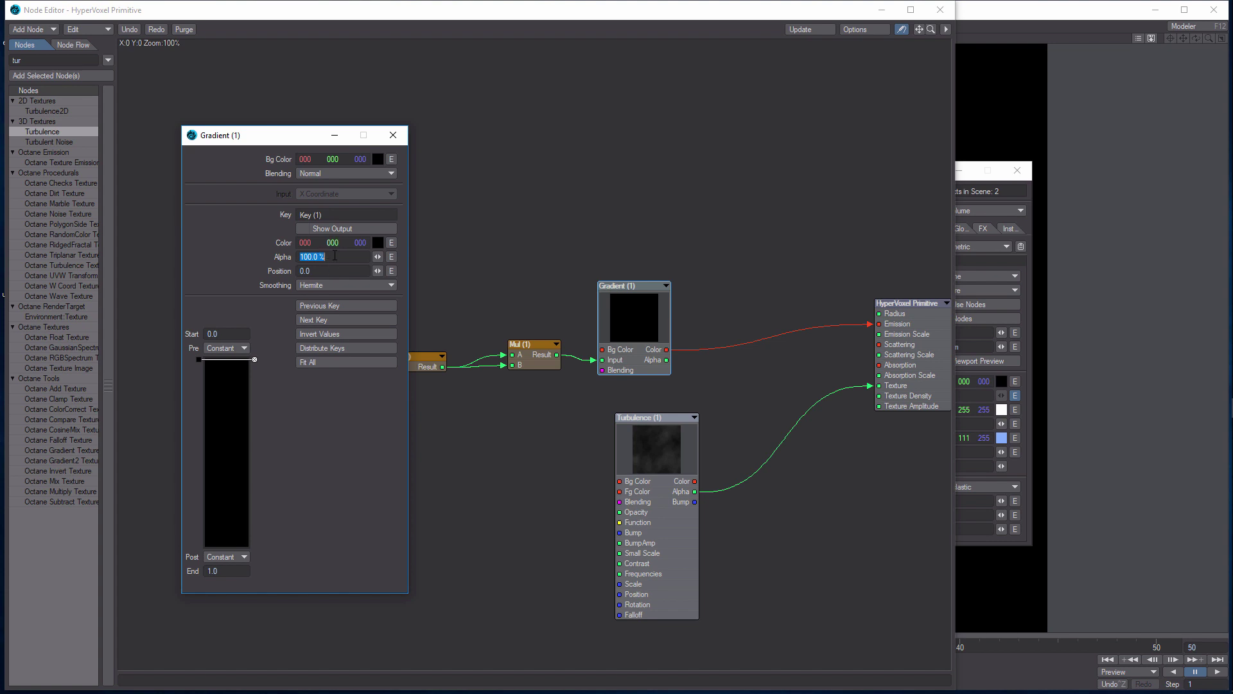
click(379, 243)
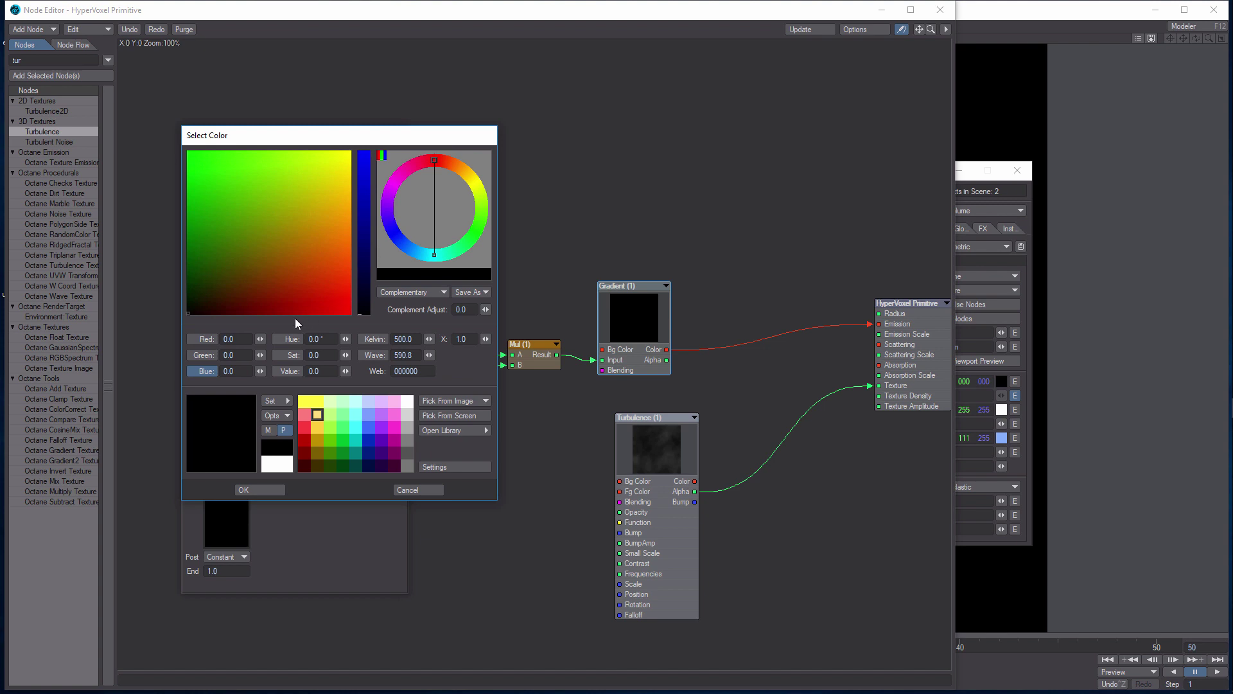
click(247, 341)
text(255)
click(243, 354)
text(181)
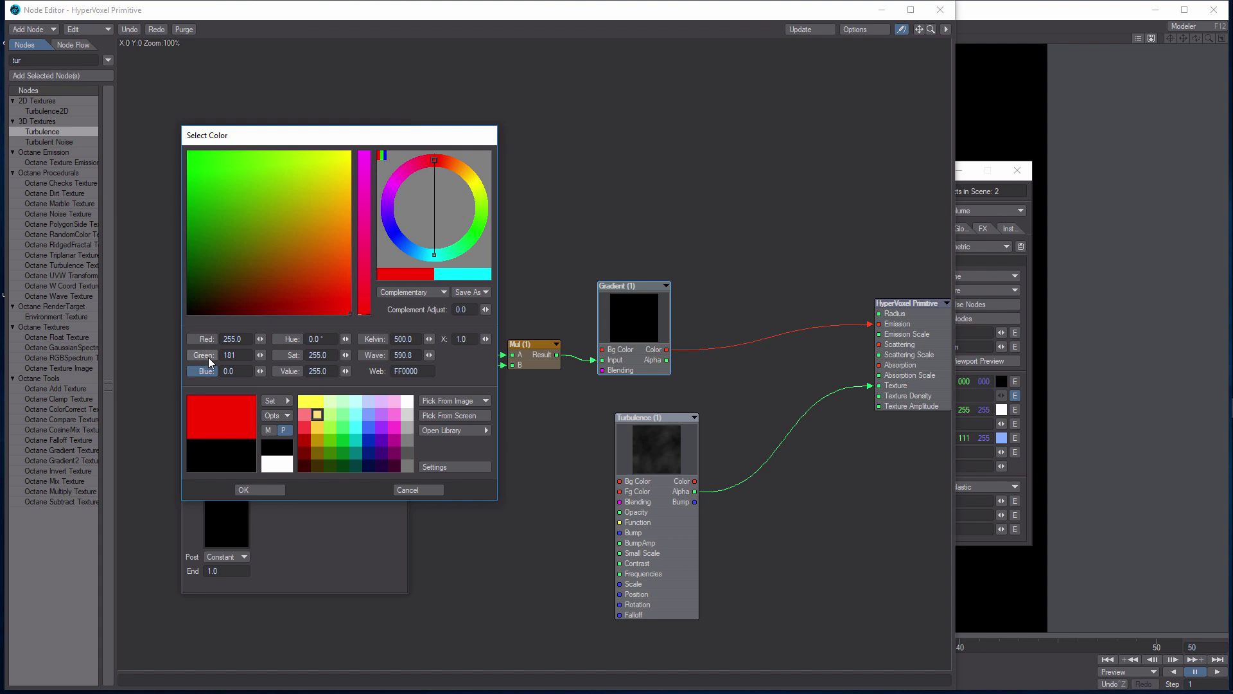
click(245, 366)
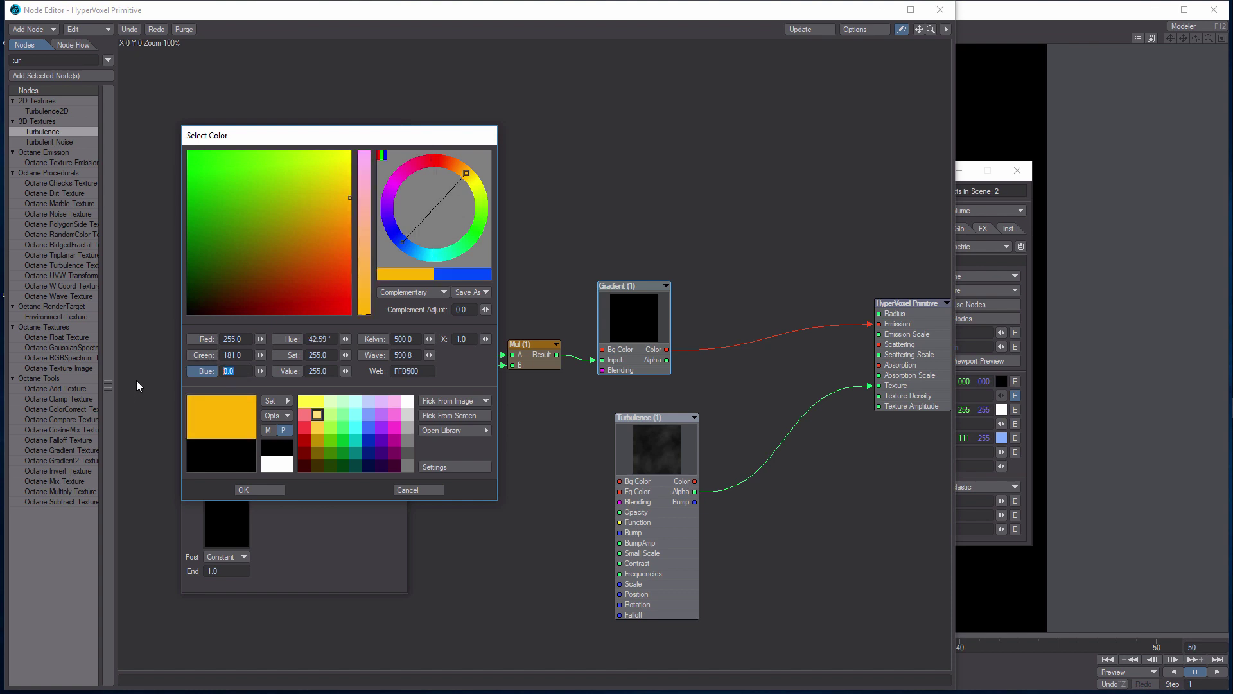
text(098)
click(272, 488)
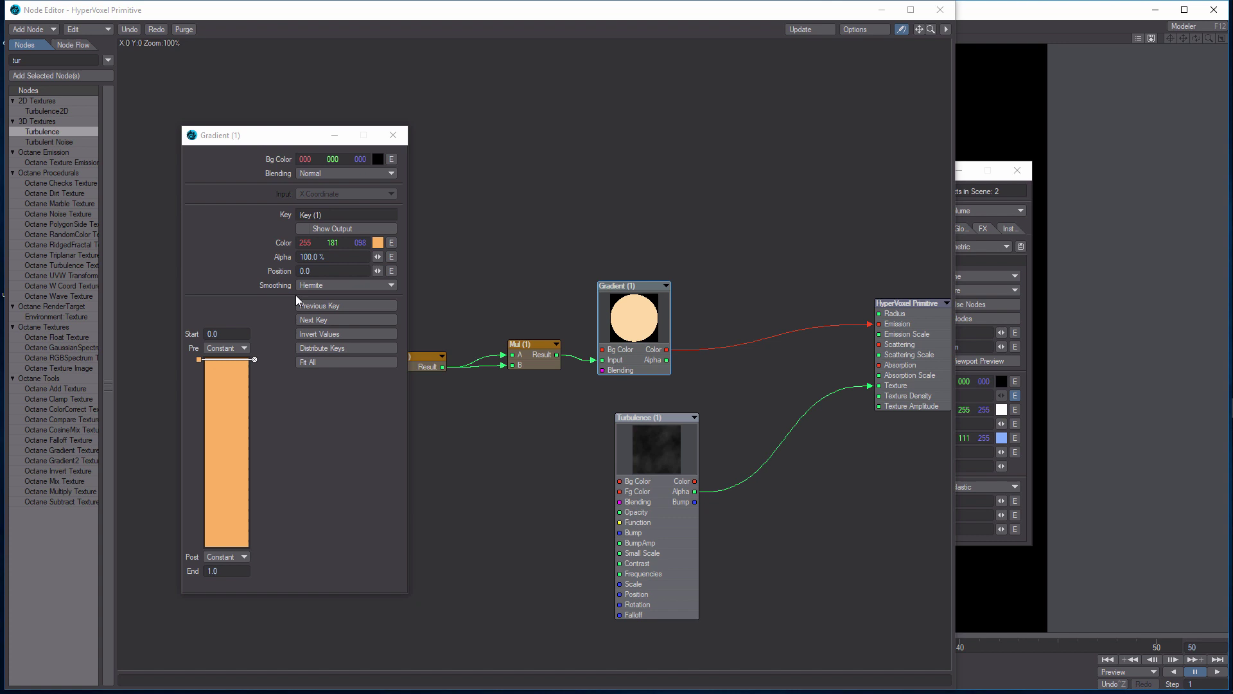
Set the first gradient key's alpha to 25000%
click(341, 257)
drag(340, 258, 194, 258)
text(25000)
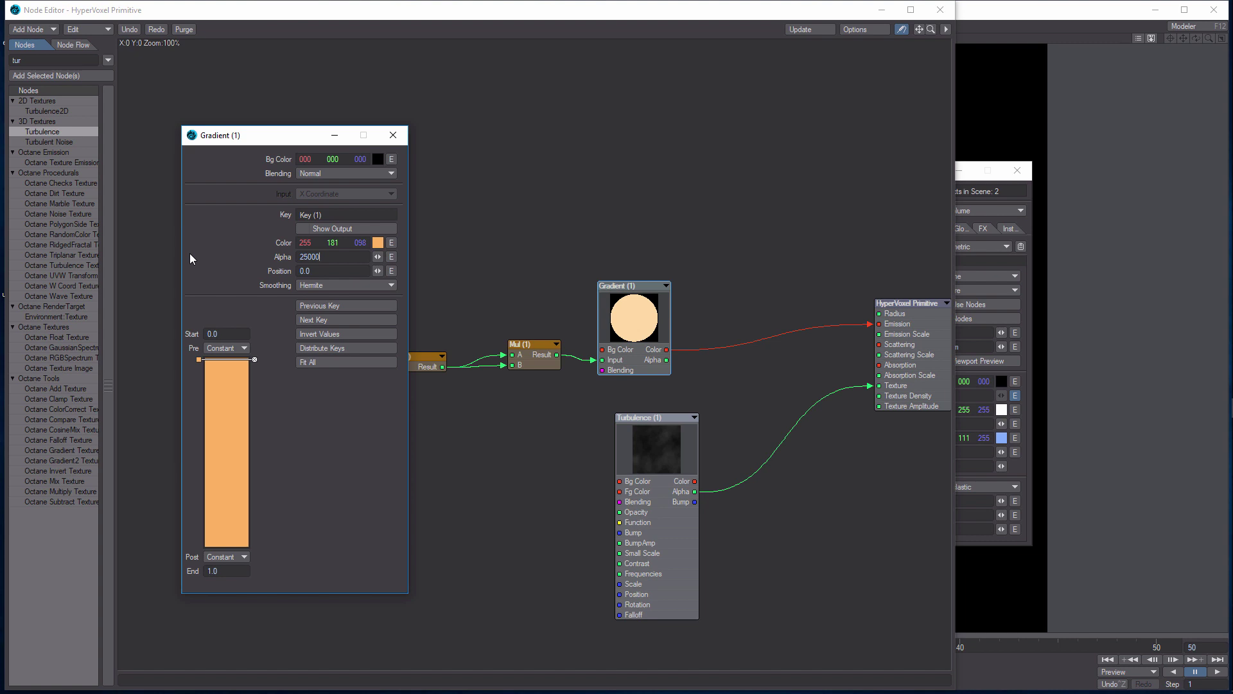
key(Return)
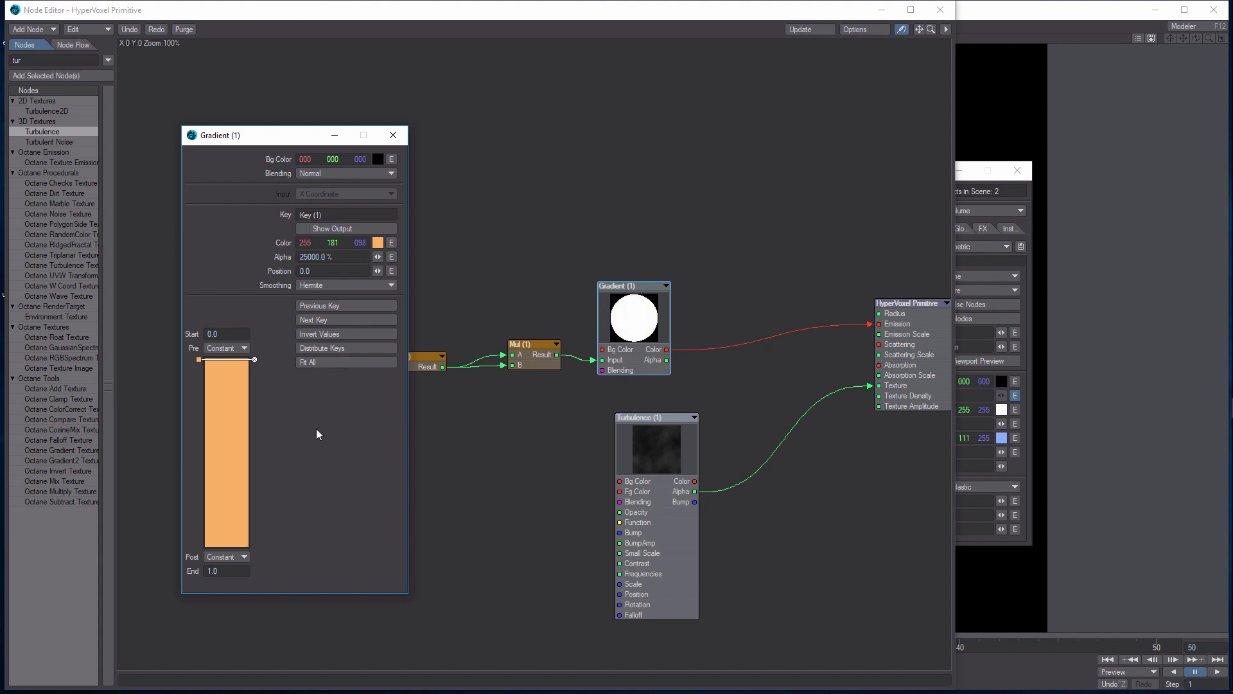
Add a second gradient key at about position 0.16 and set its color to RGB 17, 4, 0
click(245, 388)
click(380, 244)
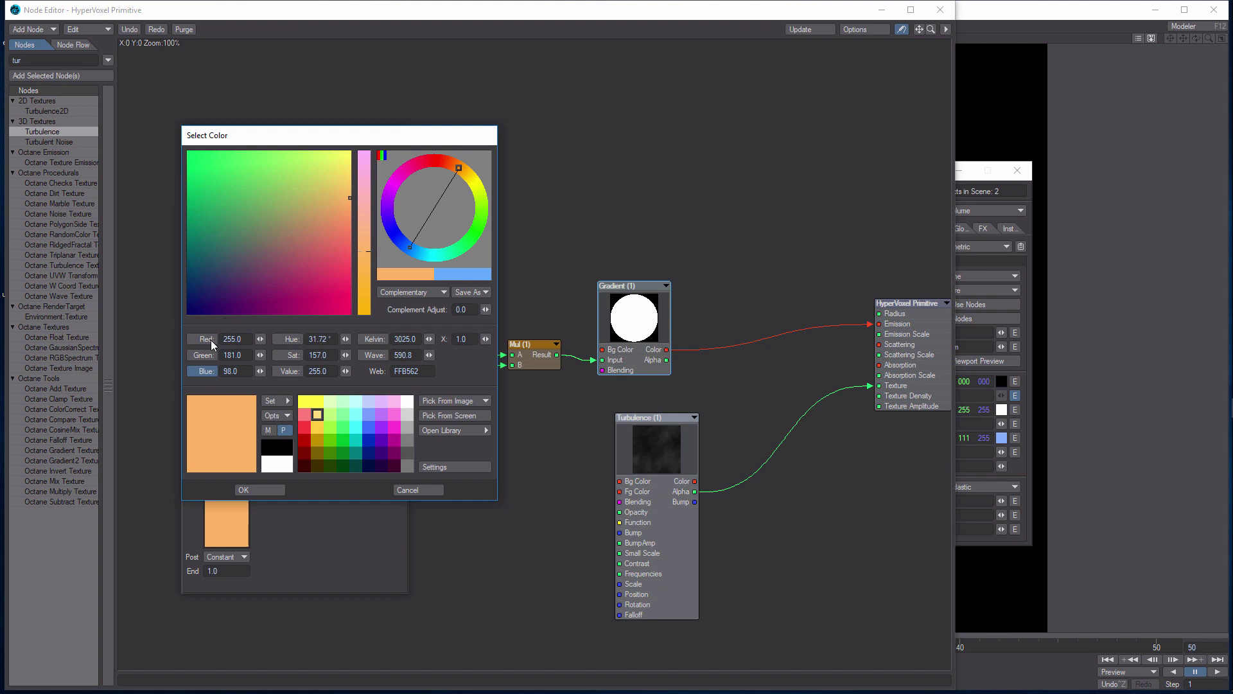
drag(246, 339, 156, 341)
text(017)
key(Tab)
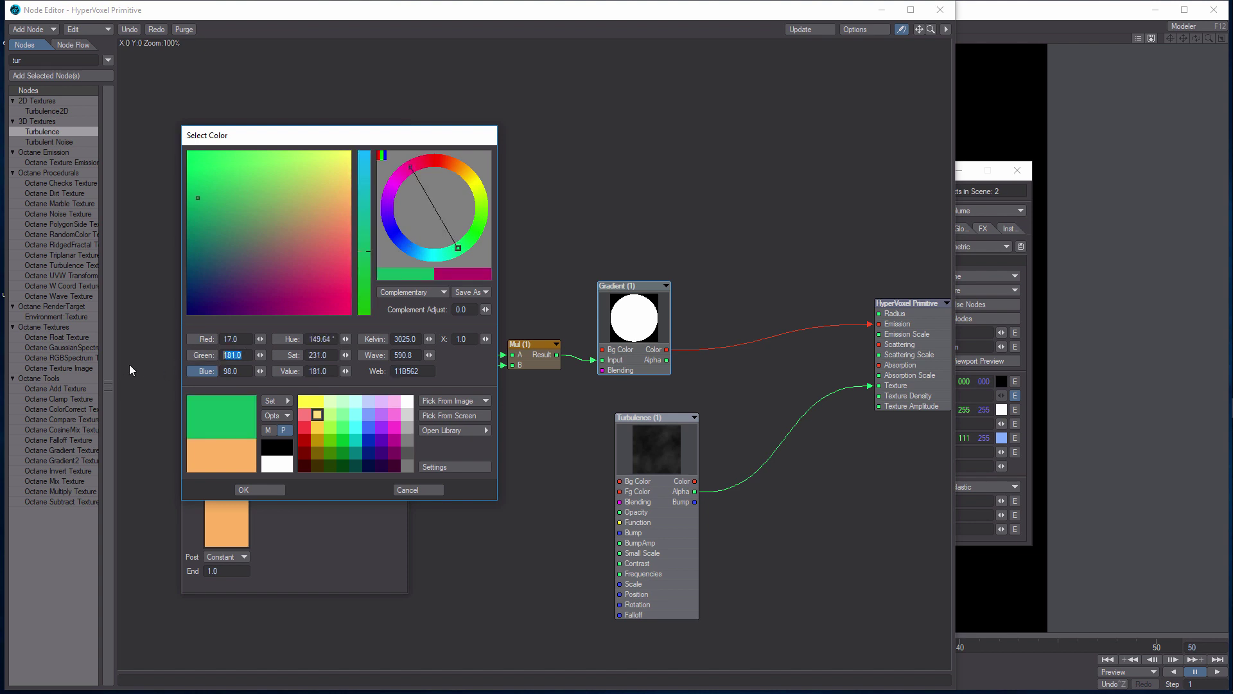
text(004)
key(Tab)
text(000)
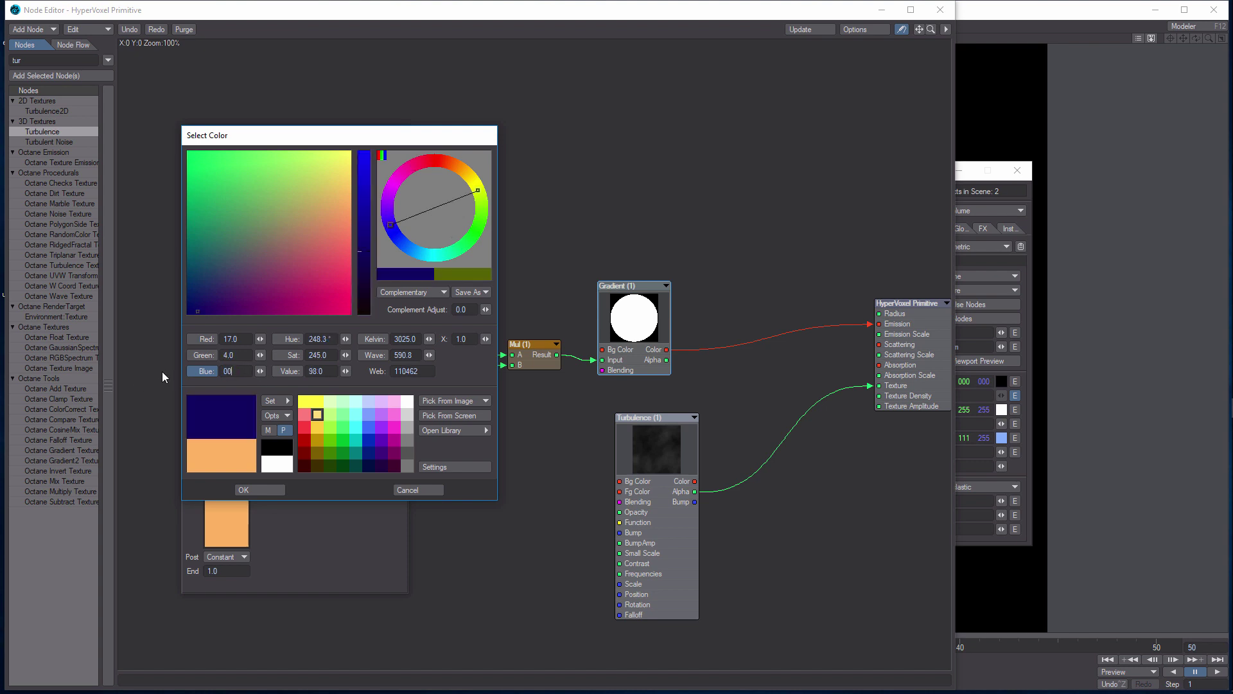
click(278, 492)
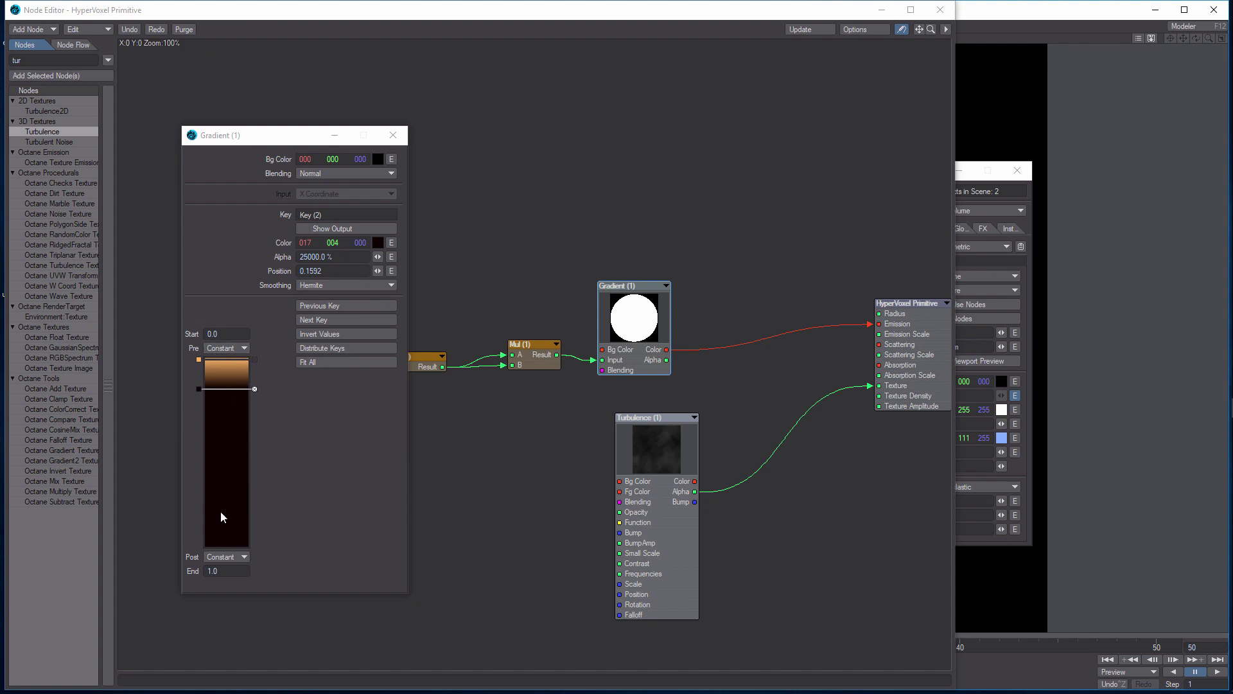
Add a third gradient key at about position 0.74 with 100% alpha and black color, and close the gradient settings
click(236, 497)
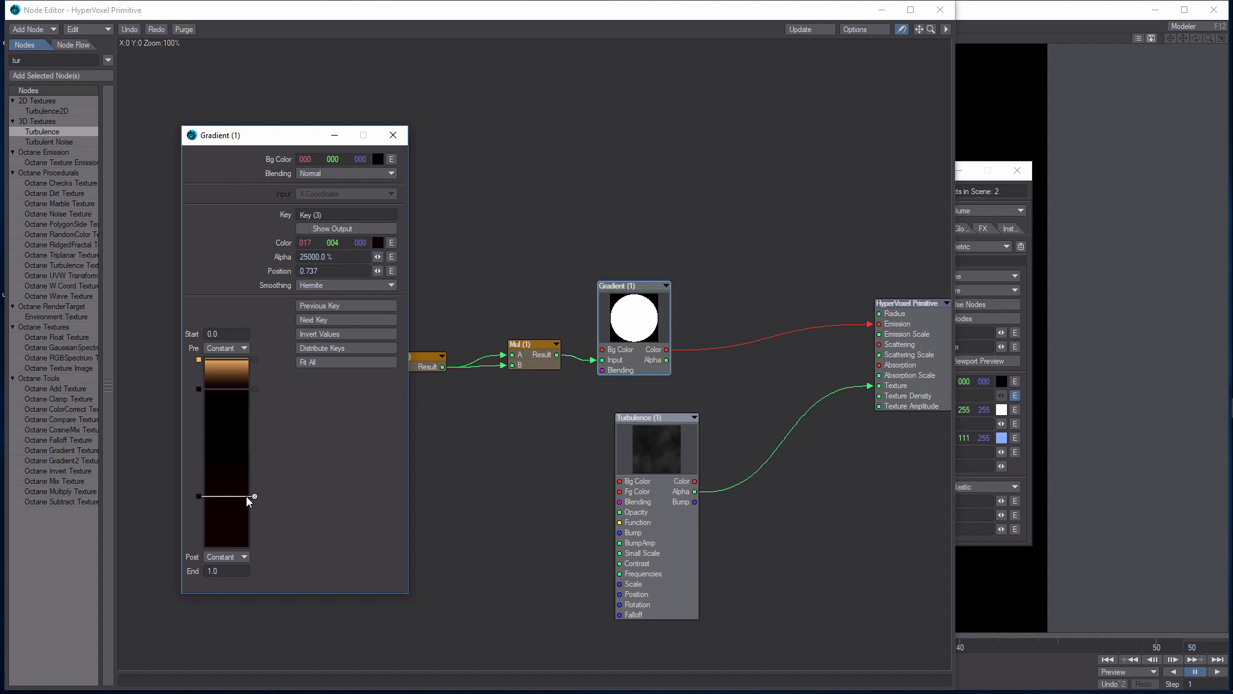
drag(327, 261, 191, 272)
text(100)
key(Return)
click(378, 243)
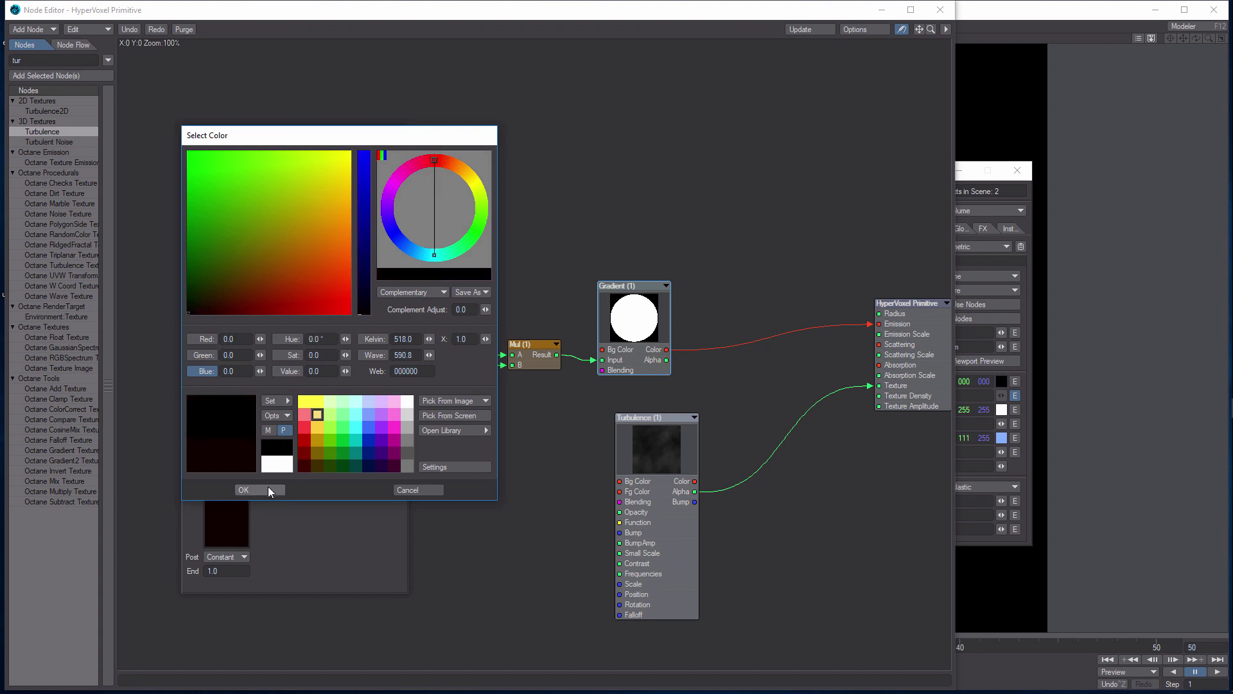
click(261, 489)
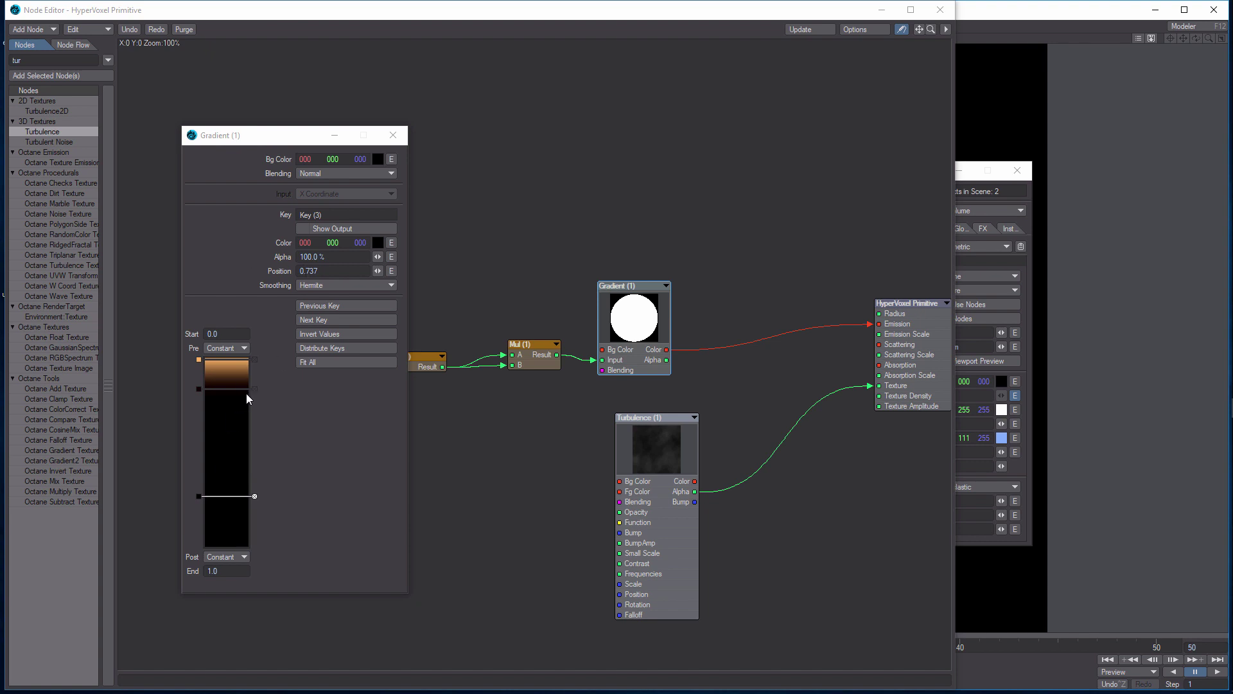
click(393, 134)
Open the Turbulence node's settings and set its foreground color to RGB 200, 200, 200
double_click(661, 433)
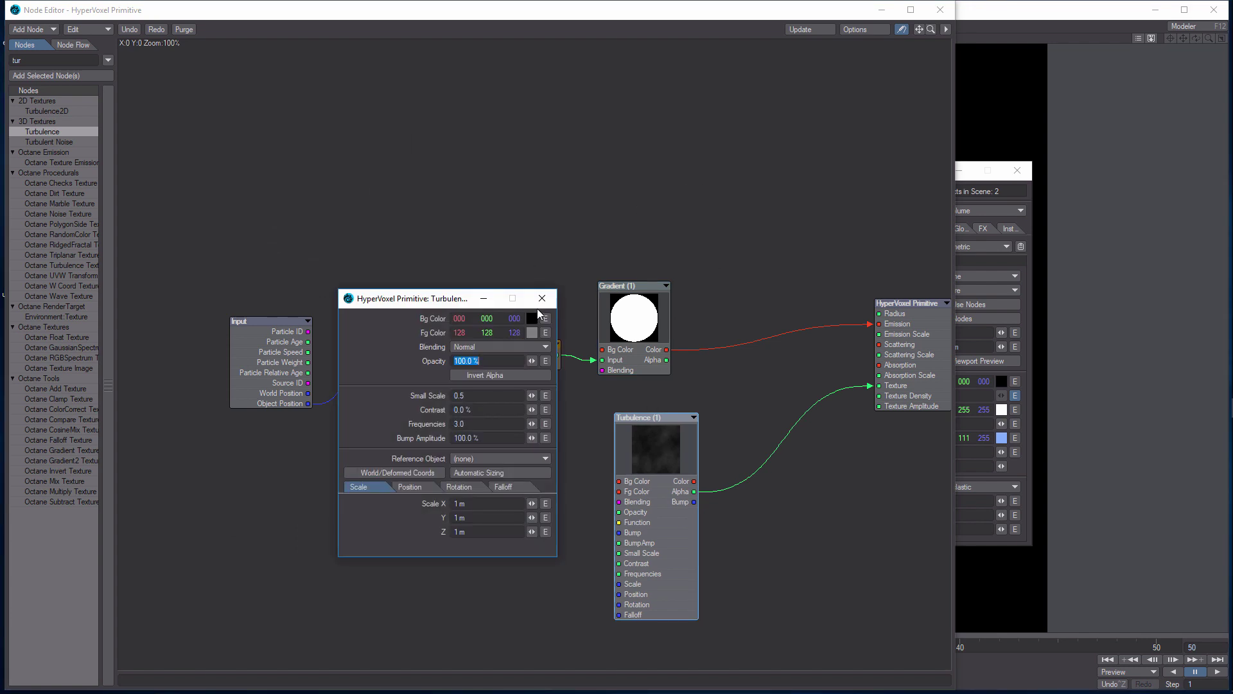
click(532, 332)
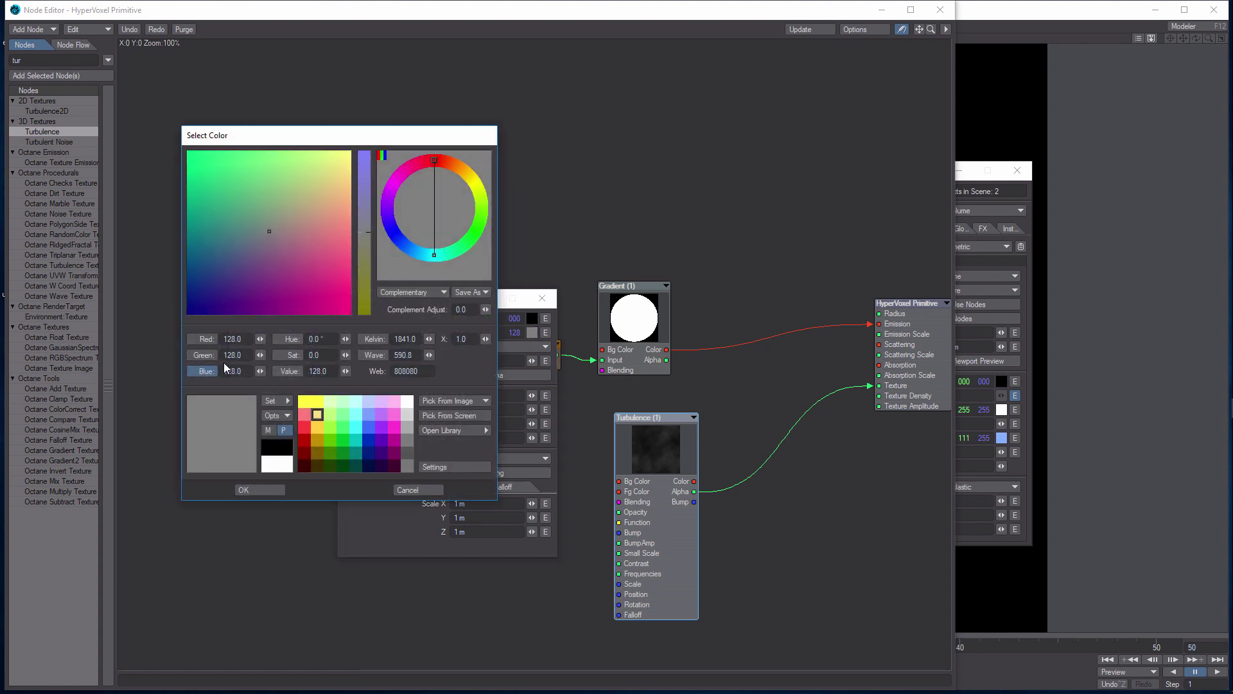
double_click(246, 339)
text(2)
double_click(244, 354)
text(200)
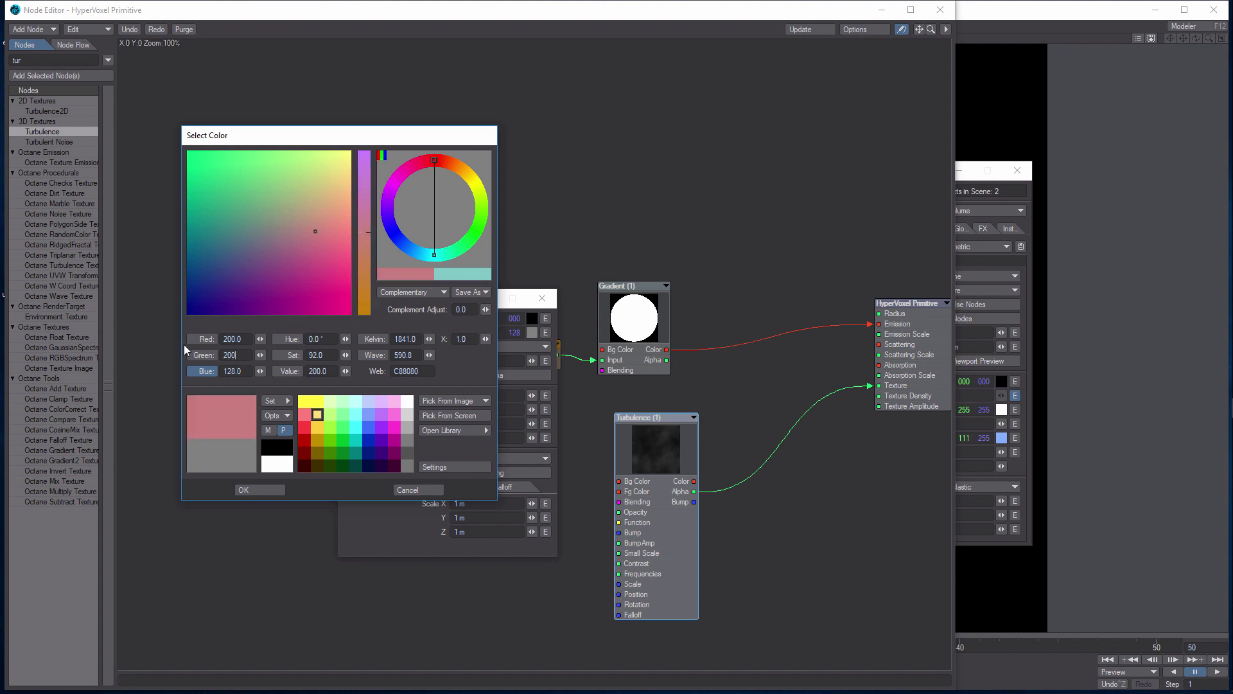
double_click(232, 372)
text(200)
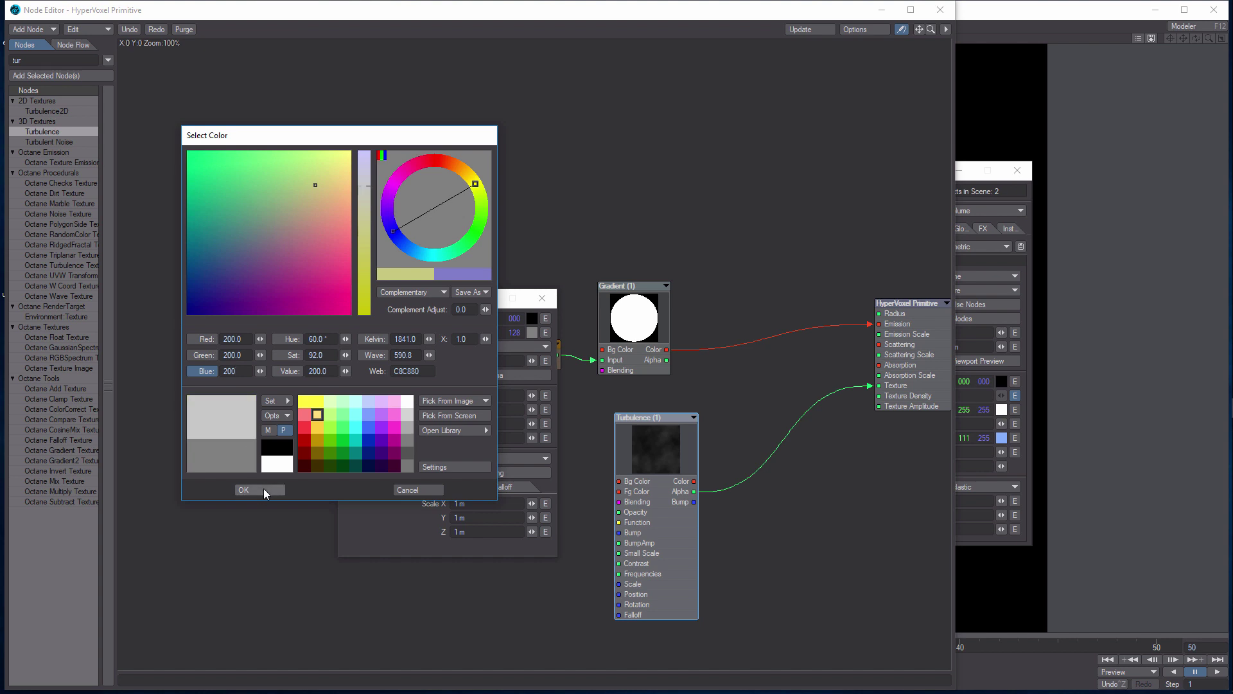
click(264, 489)
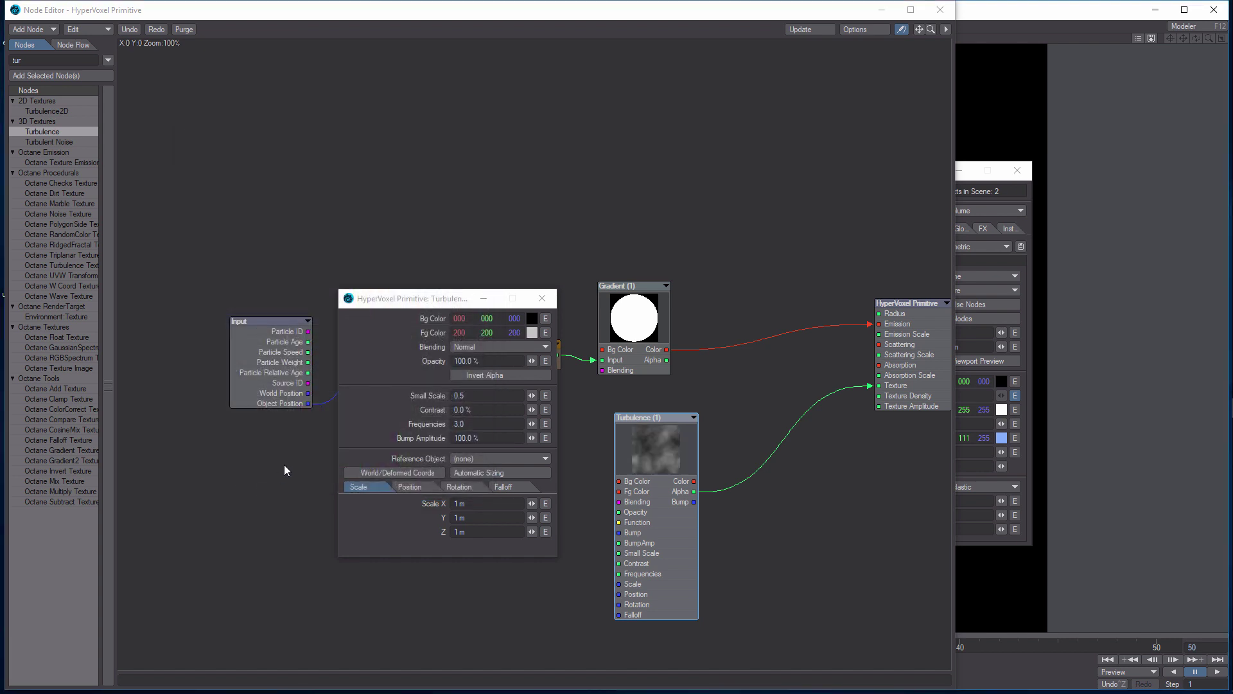
Set the Turbulence texture's Small Scale to 0.65 and Frequencies to 12
click(371, 401)
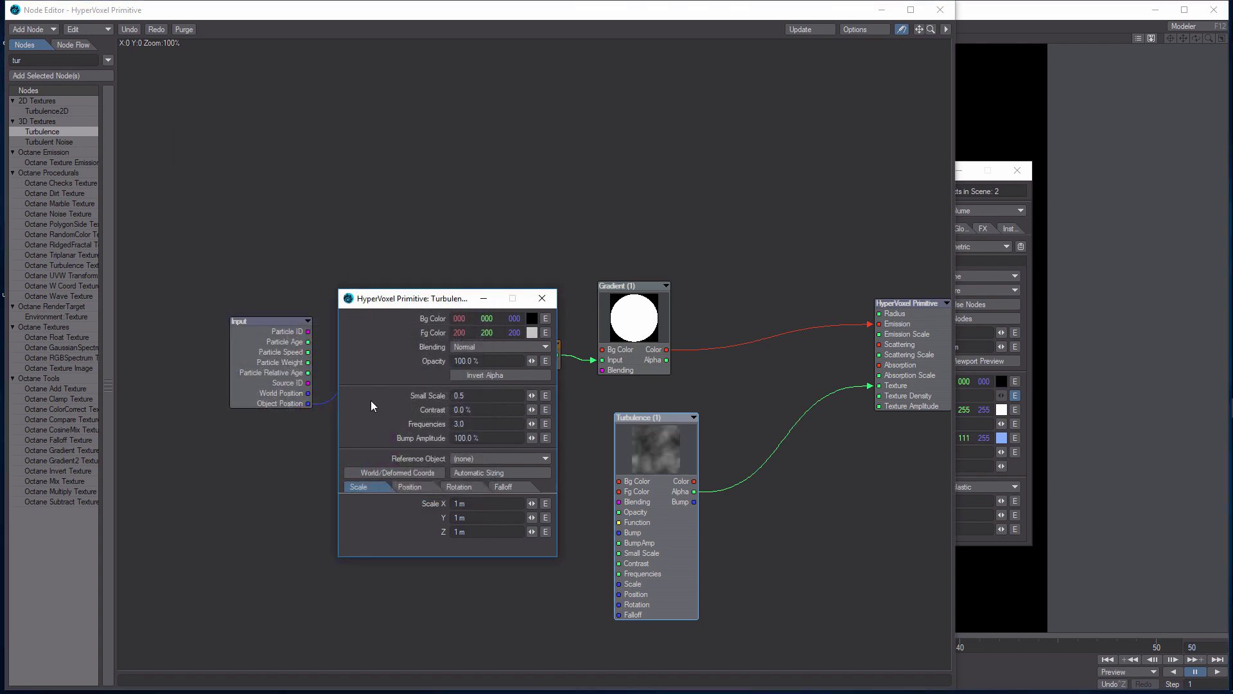
click(470, 394)
text(.65)
key(Return)
click(493, 424)
text(5)
key(Return)
click(252, 519)
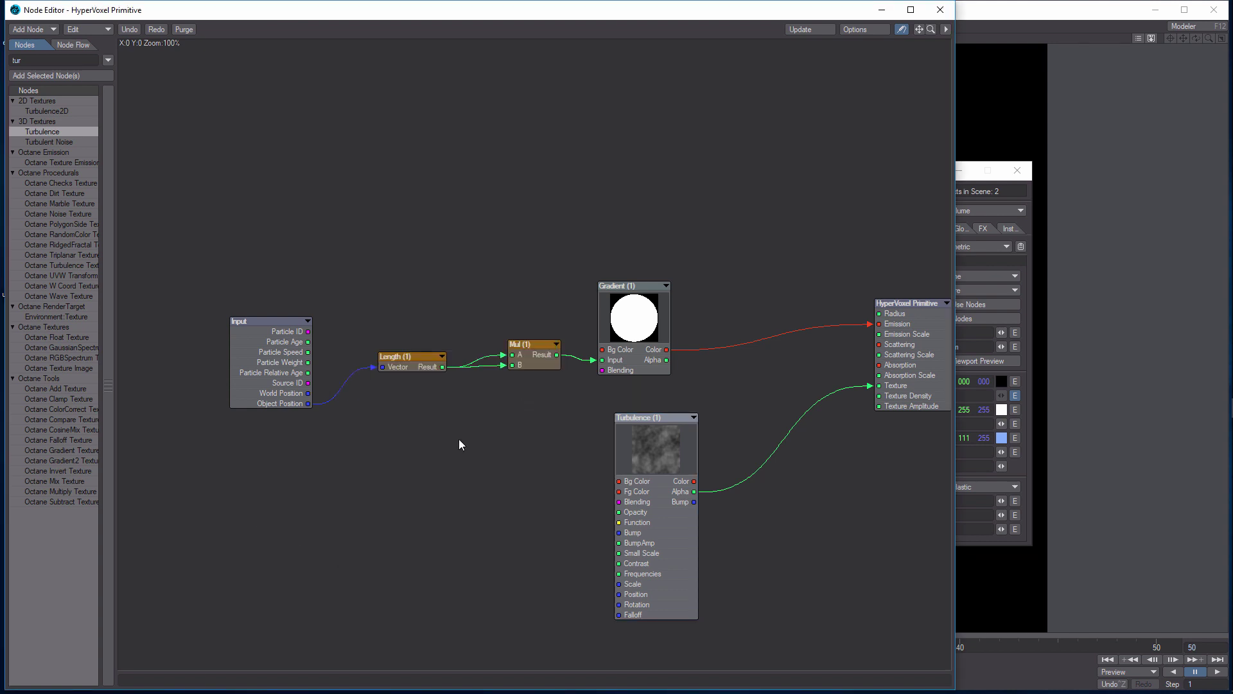
Reopen the Turbulence settings, set the reference object to Ref, and close them
double_click(658, 452)
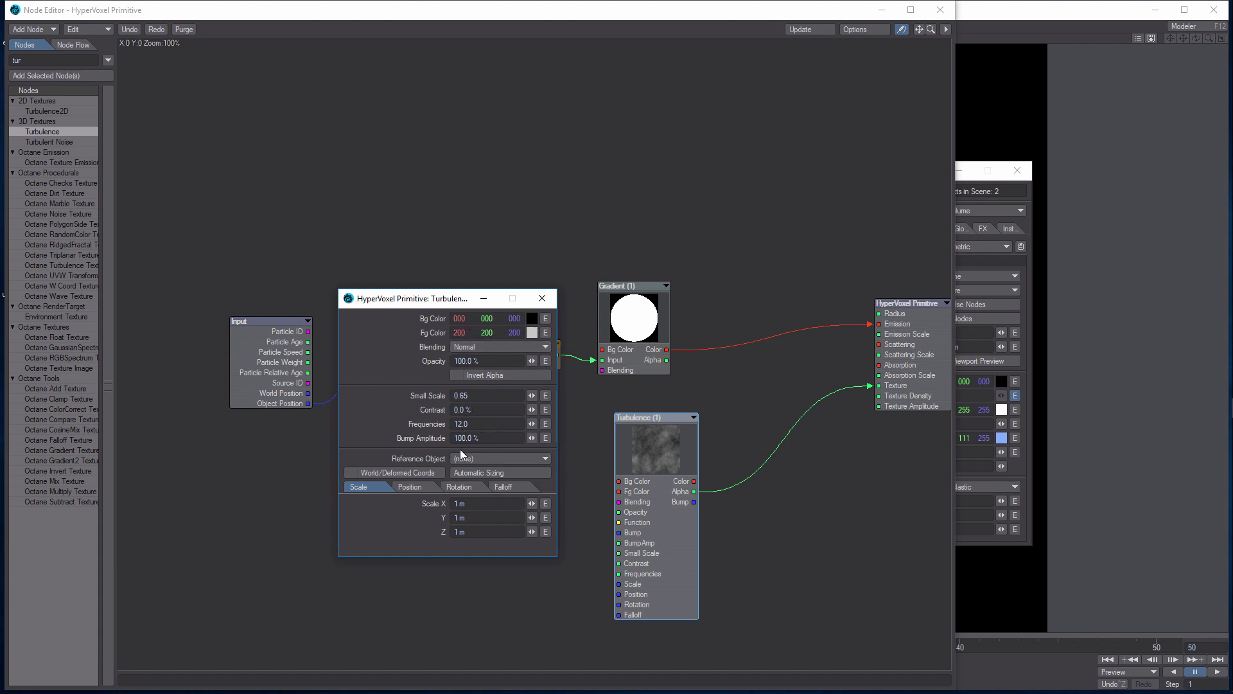
click(541, 469)
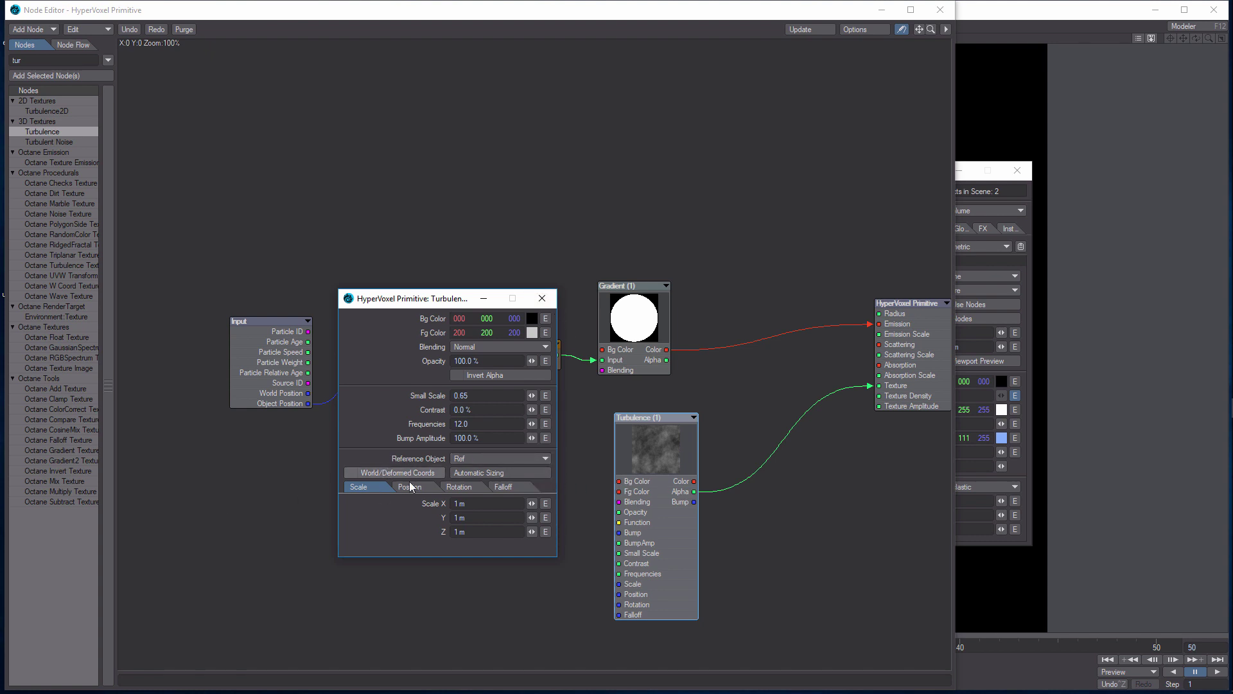
click(541, 299)
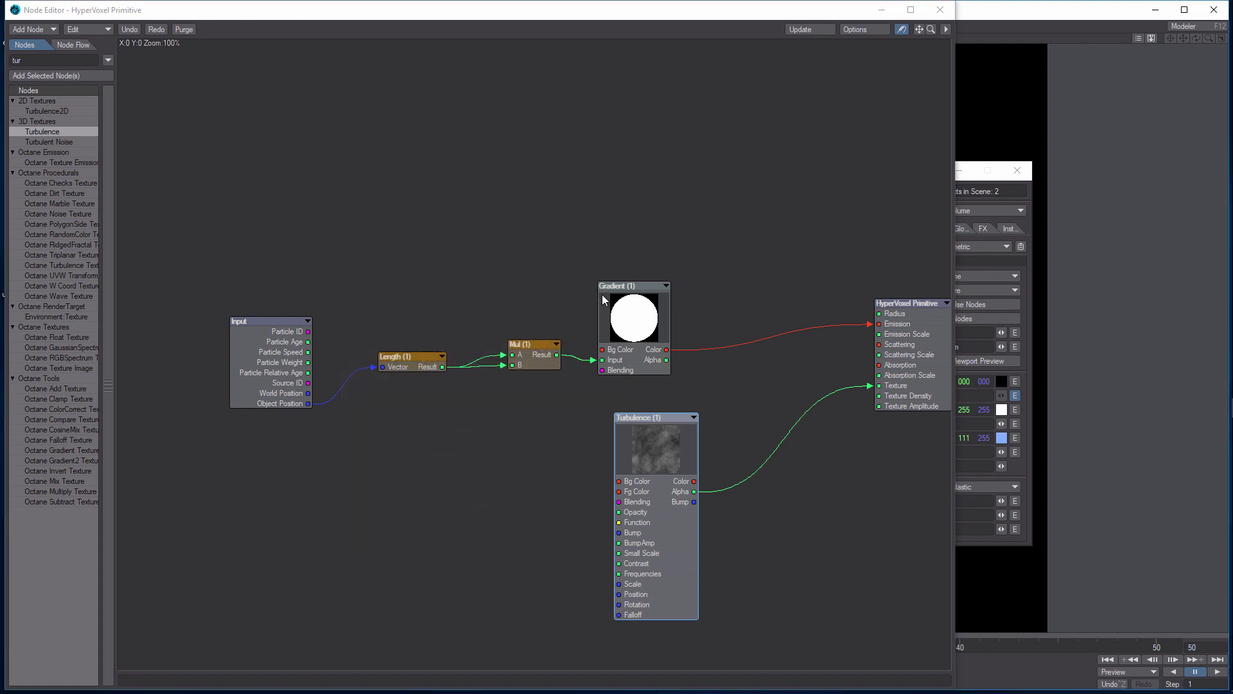
Move the Length node slightly up and close the node editor and the object properties
drag(414, 368, 413, 361)
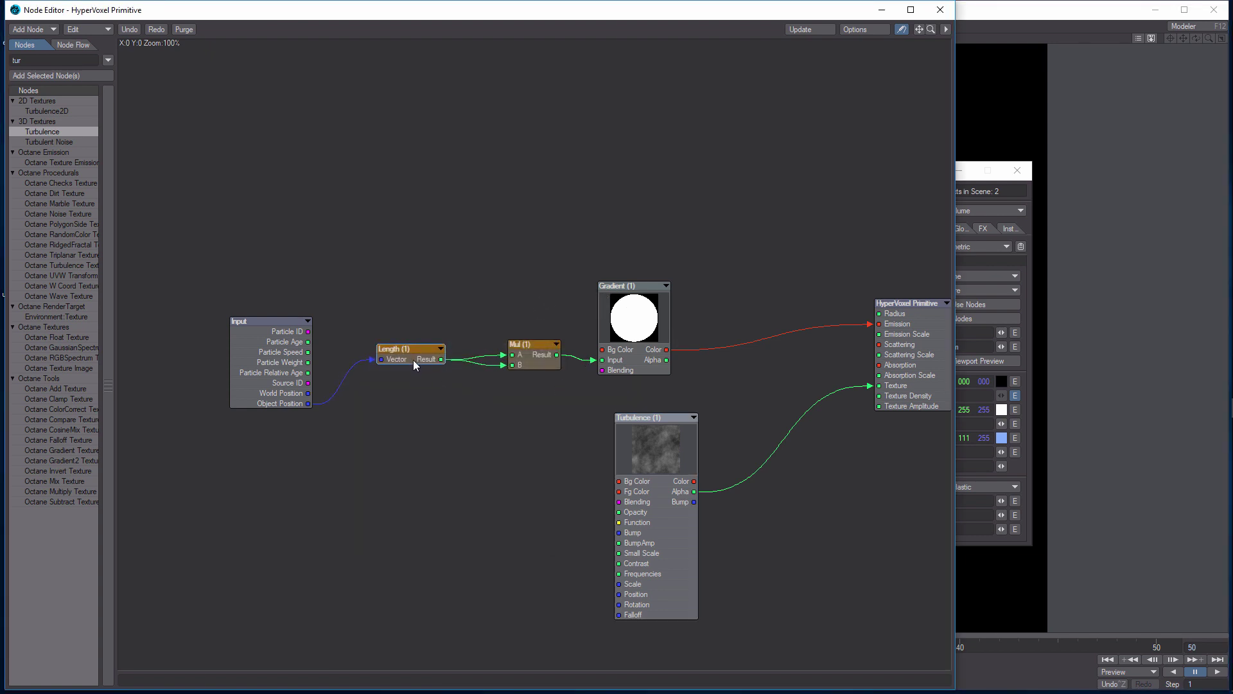
click(941, 10)
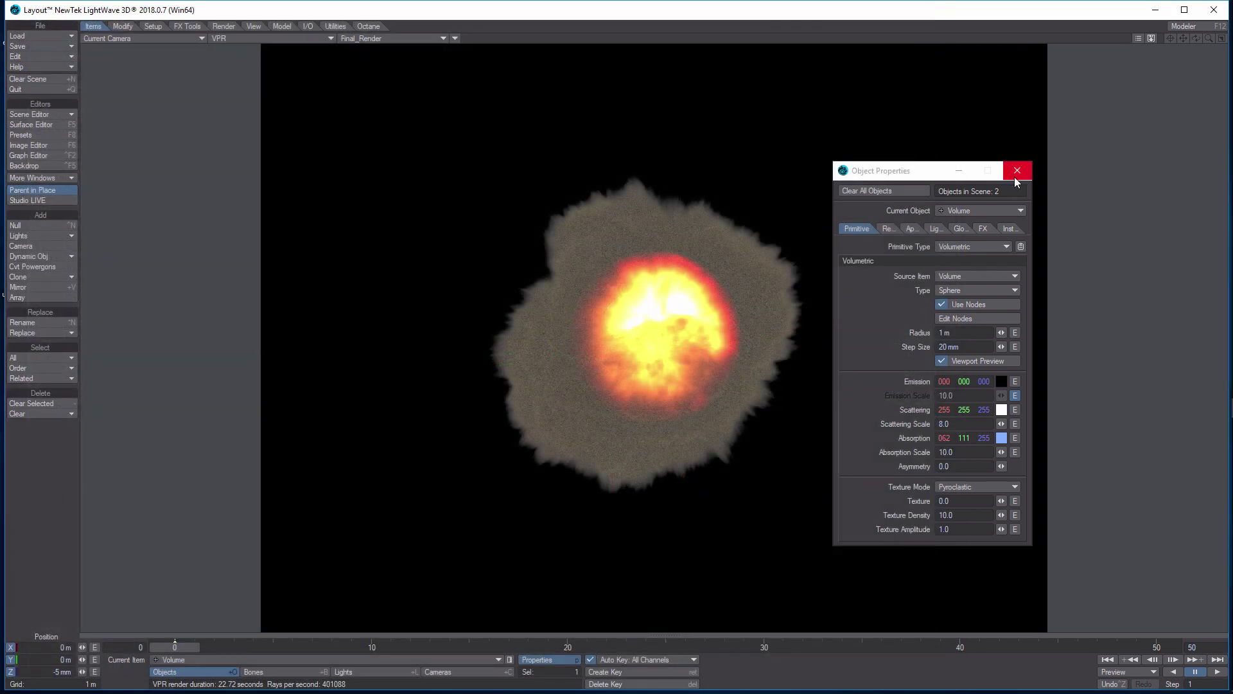
click(1017, 171)
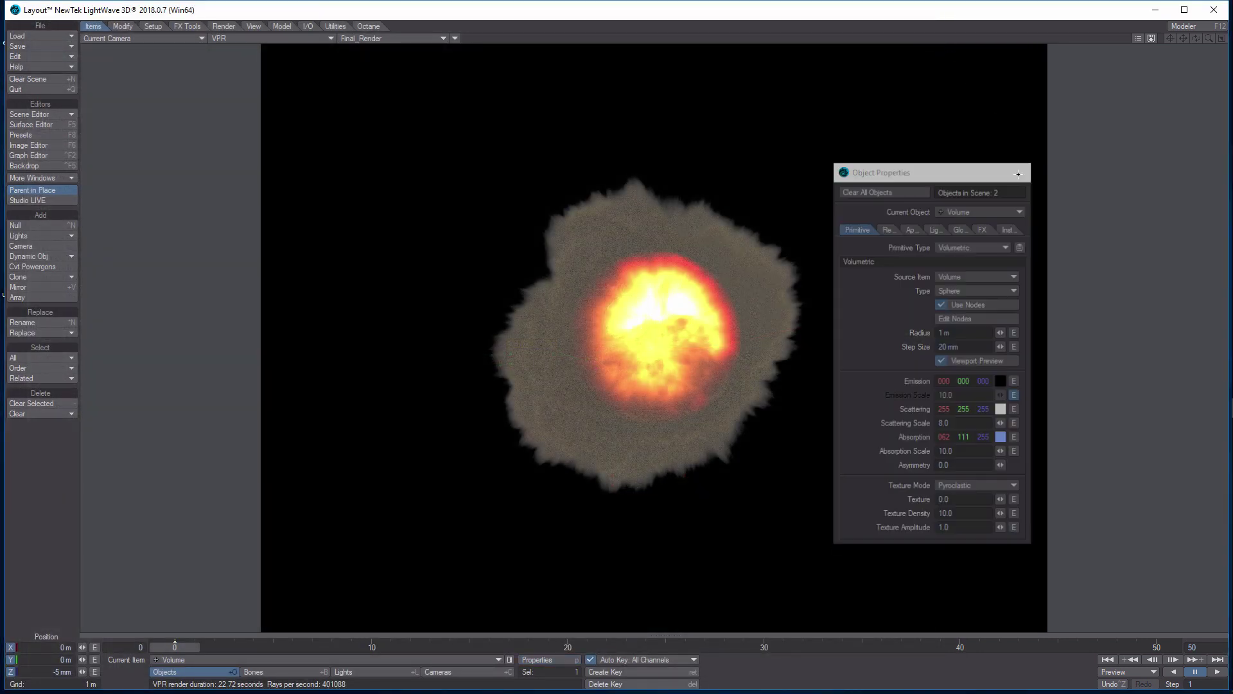
At frame 0, set the Volume object's X, Y and Z scale to 0
mouse_move(175, 647)
mouse_down()
mouse_move(1156, 647)
mouse_move(175, 647)
mouse_up()
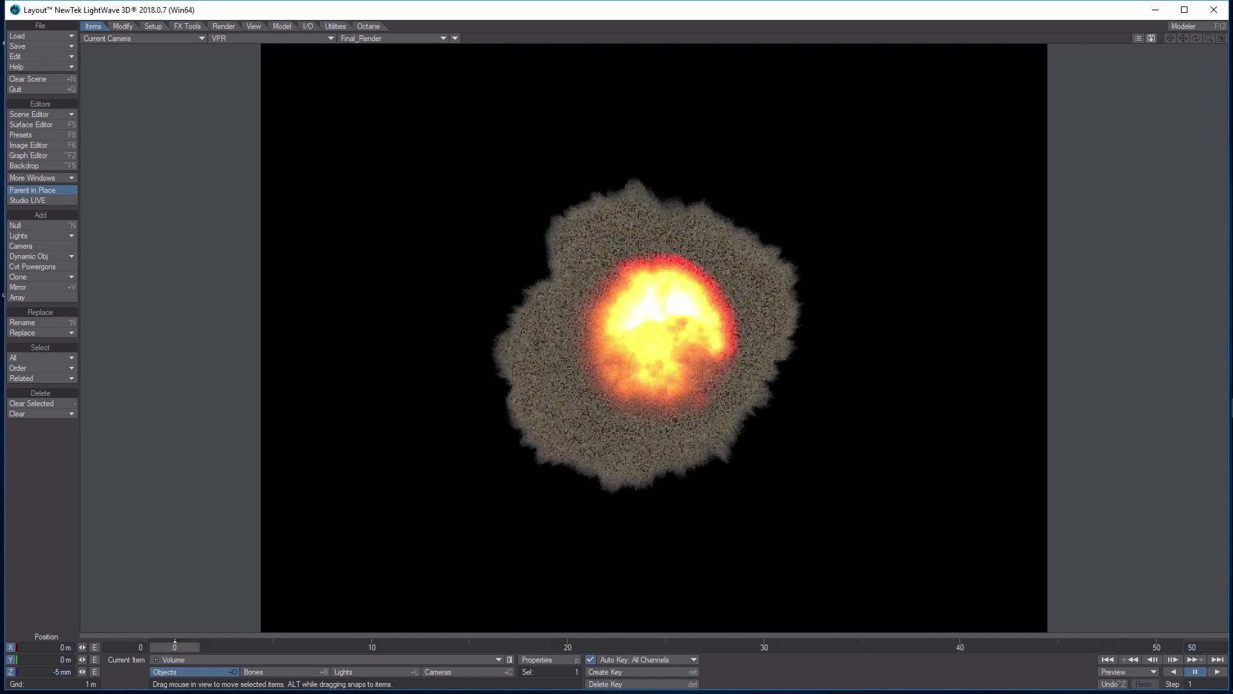
key(h)
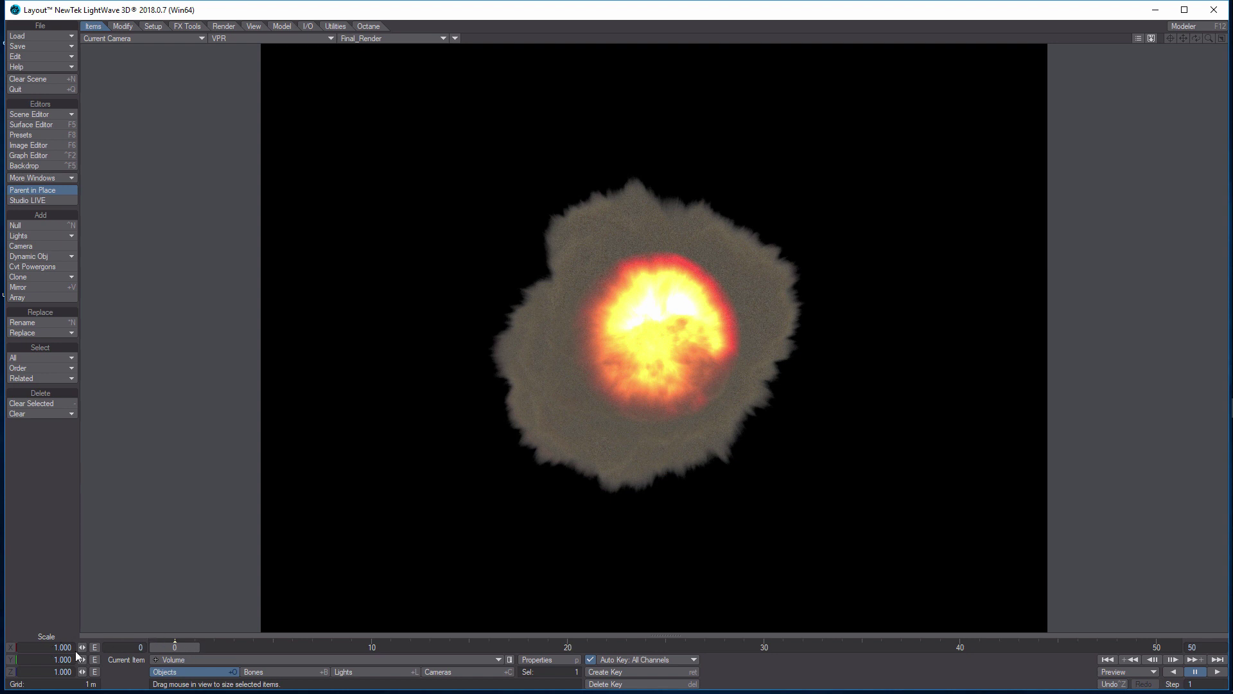
drag(49, 650, 138, 639)
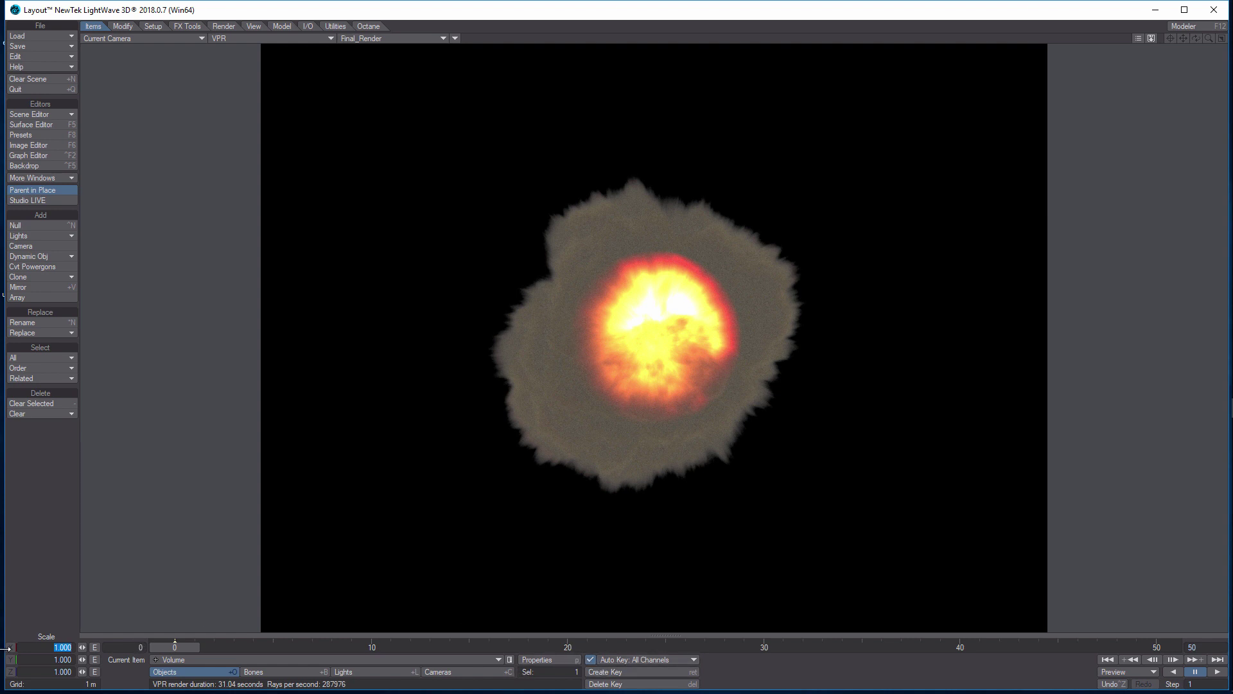
text(0)
drag(45, 661, 94, 672)
text(00)
key(Return)
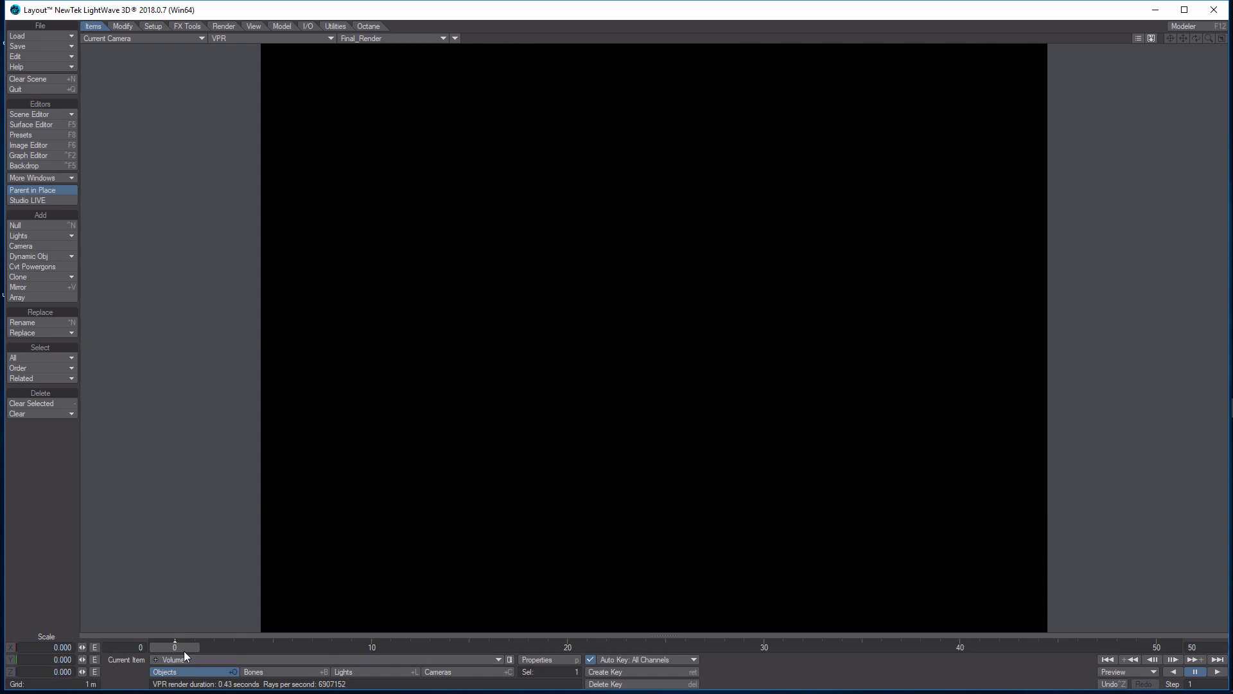
At frame 10, set the Volume object's X, Y and Z scale to 1
drag(183, 651, 383, 652)
click(55, 648)
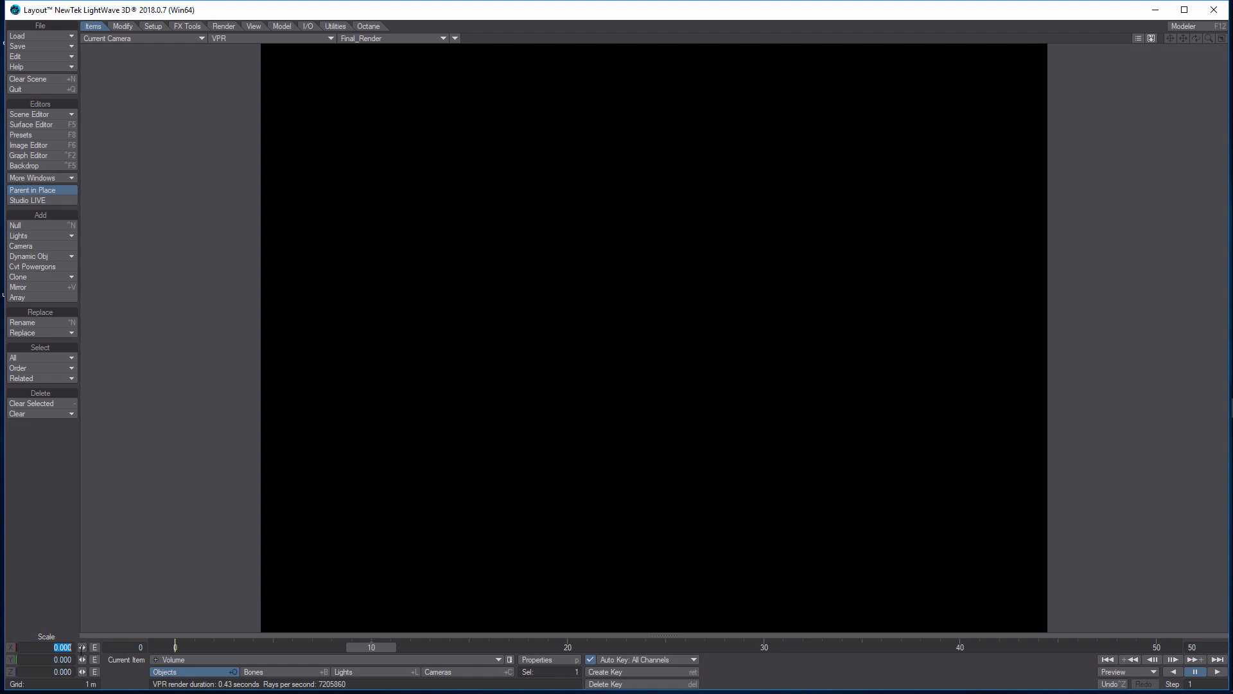
drag(46, 661, 79, 671)
text(11)
key(Return)
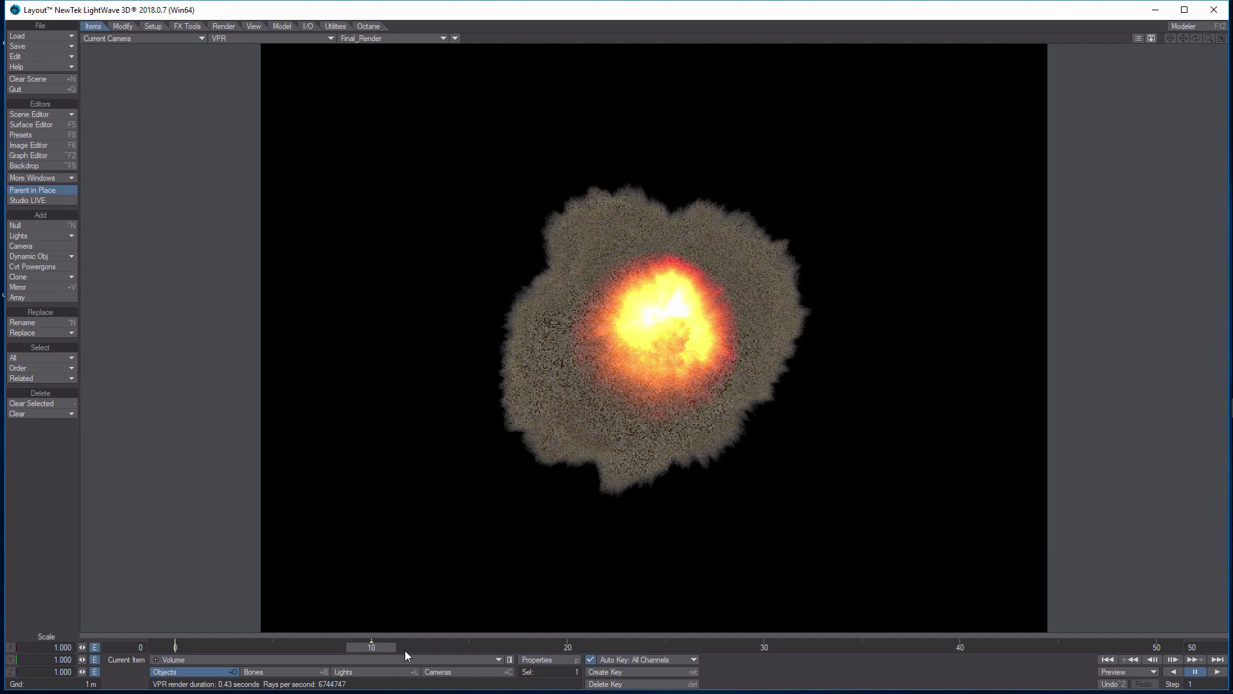
At frame 50, set the Volume object's X, Y and Z scale to 1.5
drag(371, 648, 1156, 647)
click(51, 649)
text(1.5)
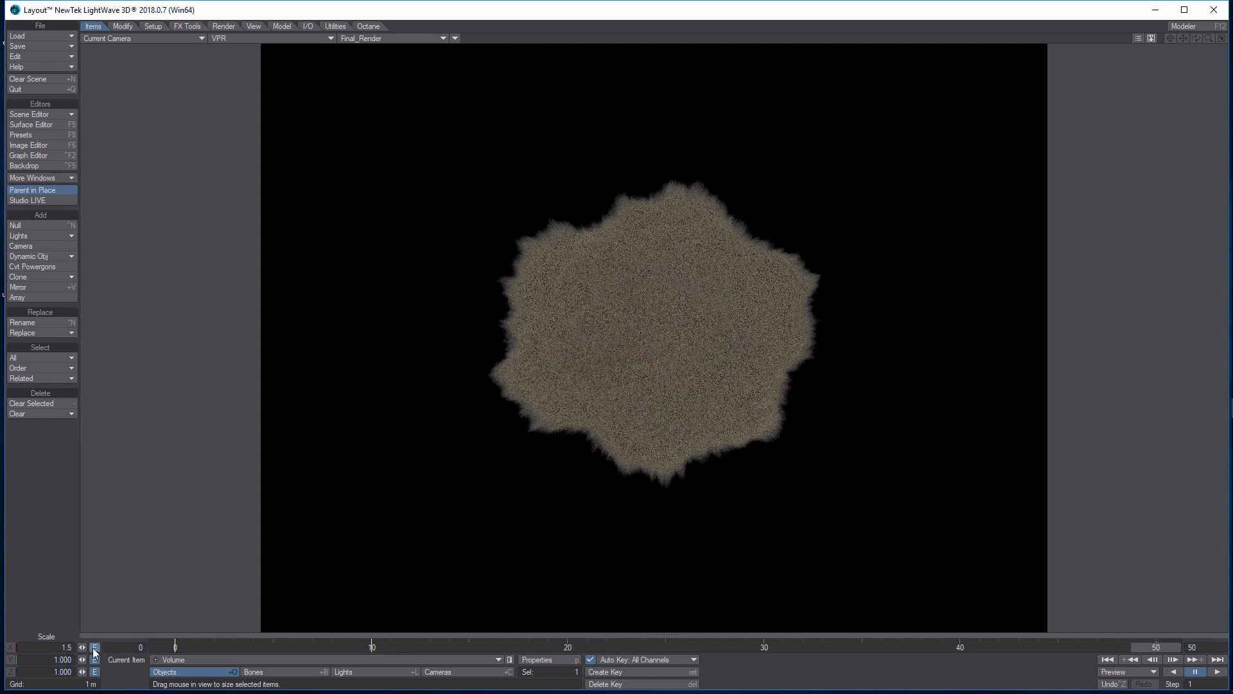
click(55, 659)
text(1.5)
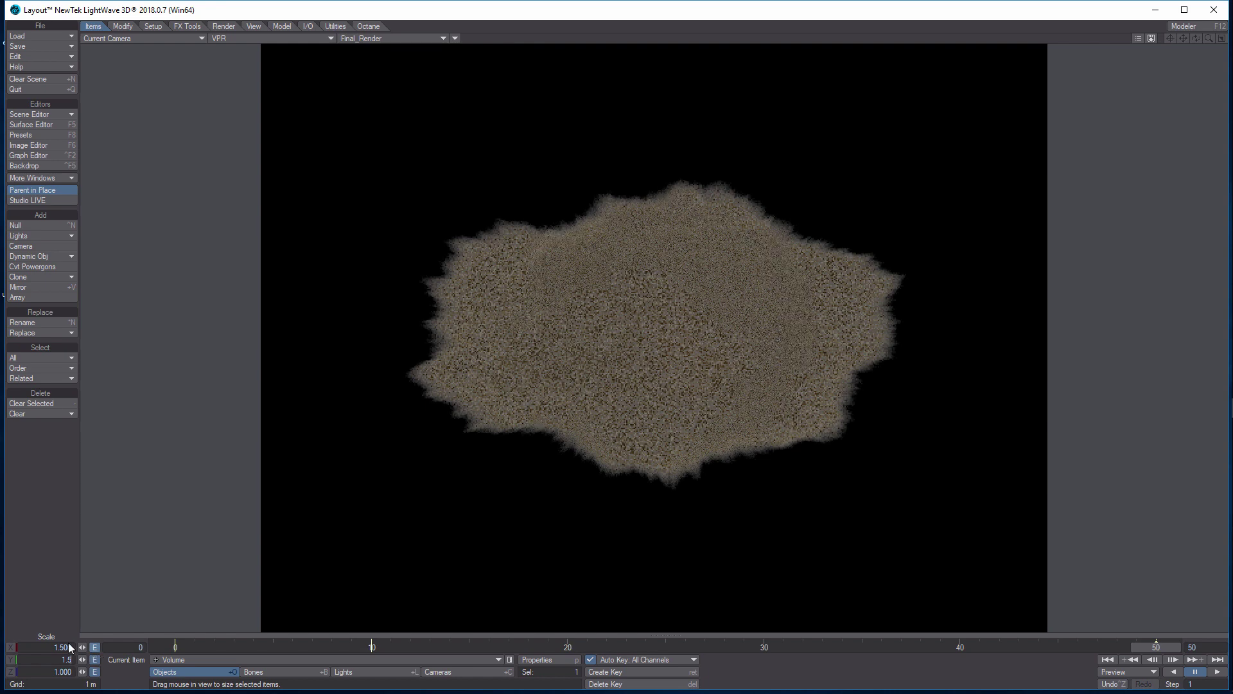
key(Tab)
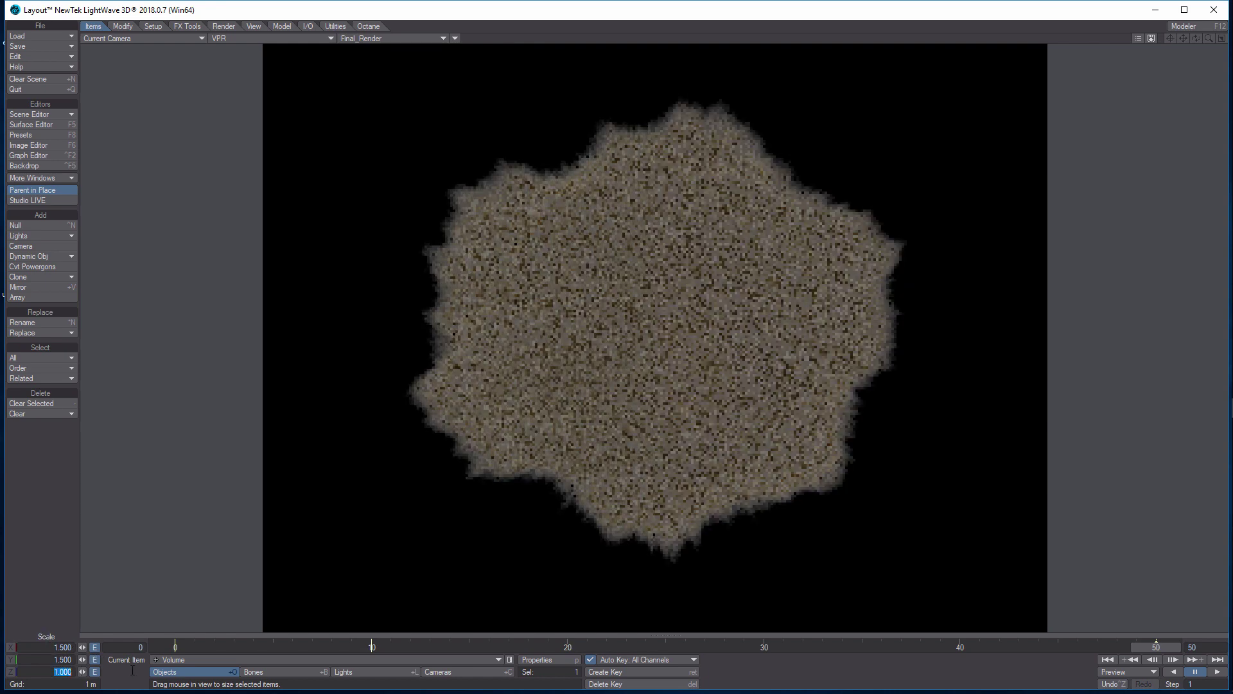
text(1.5)
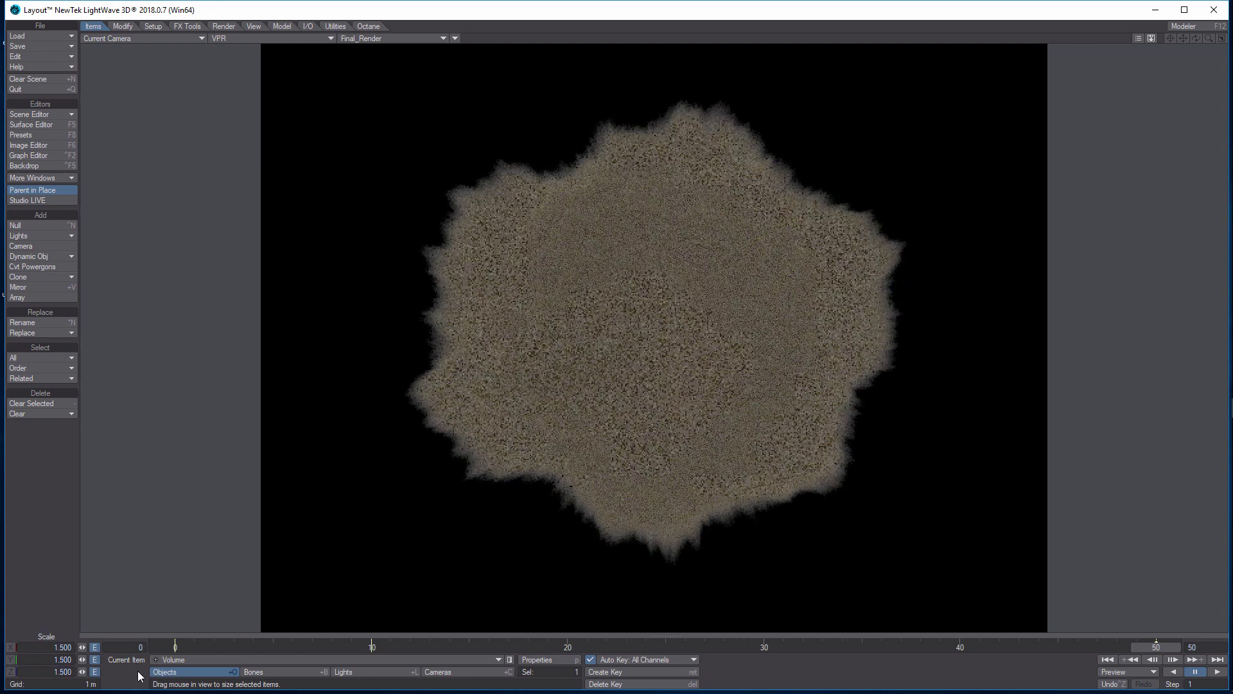
key(Return)
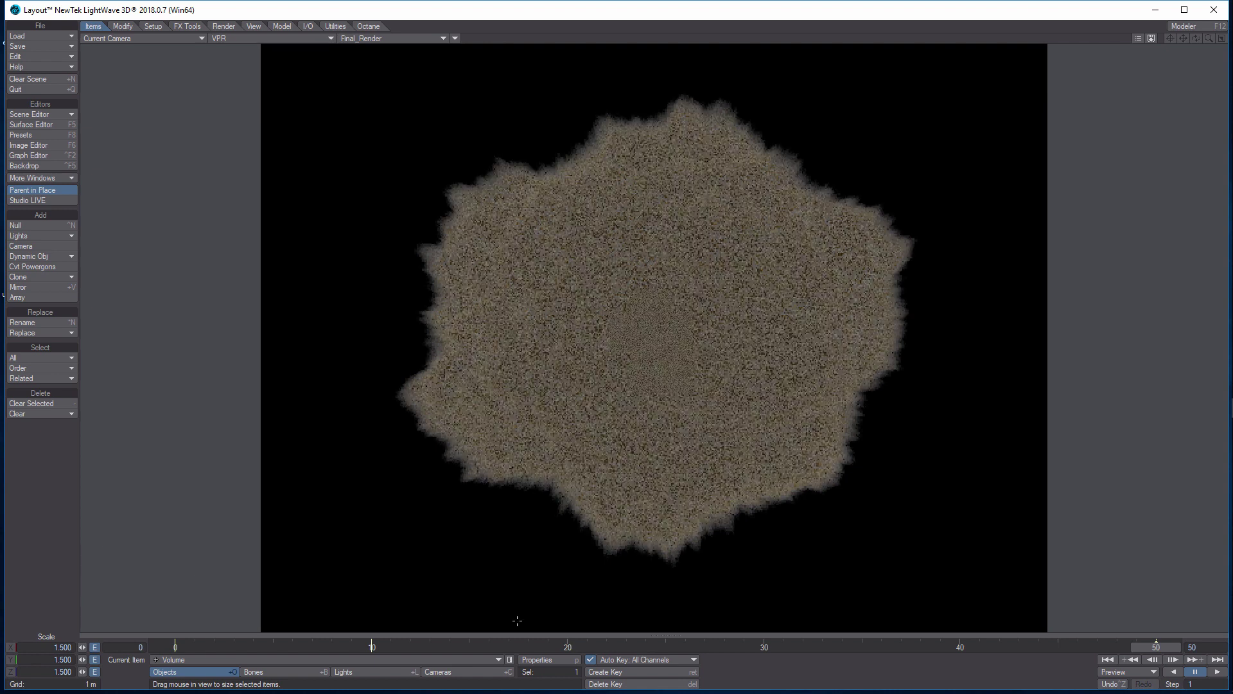
Go to frame 19 and set the distant light's intensity to 1 lx in its properties
drag(1156, 651, 548, 647)
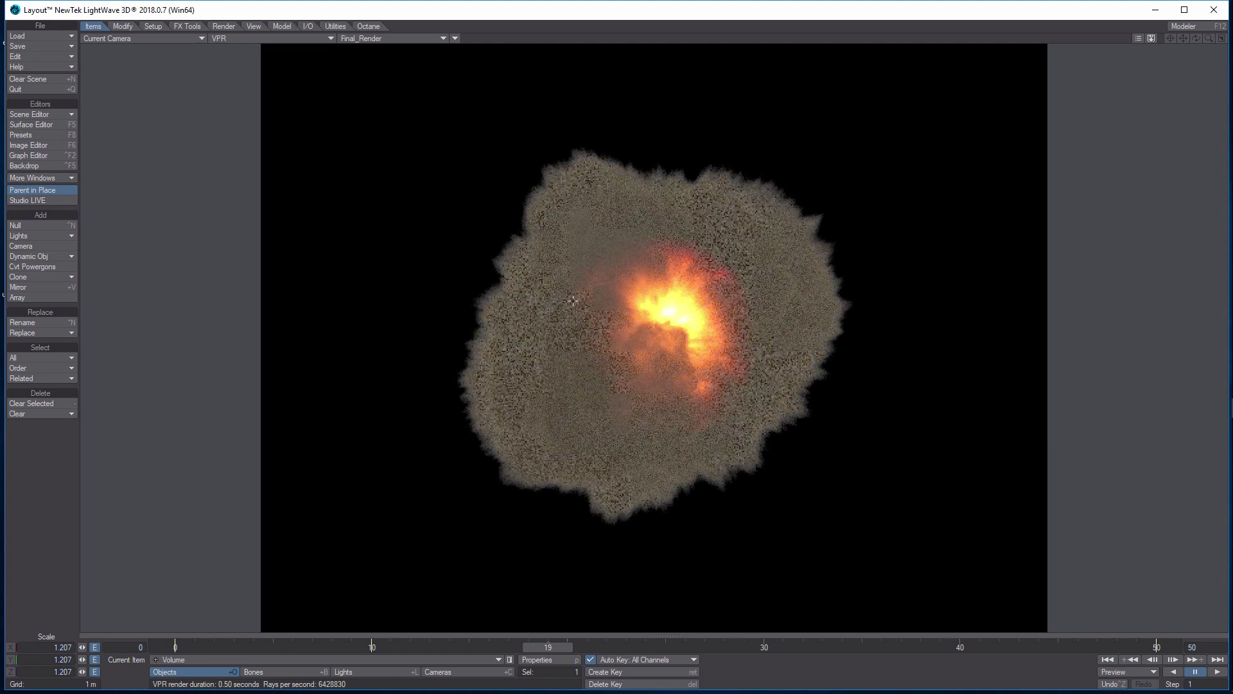
click(389, 670)
click(549, 659)
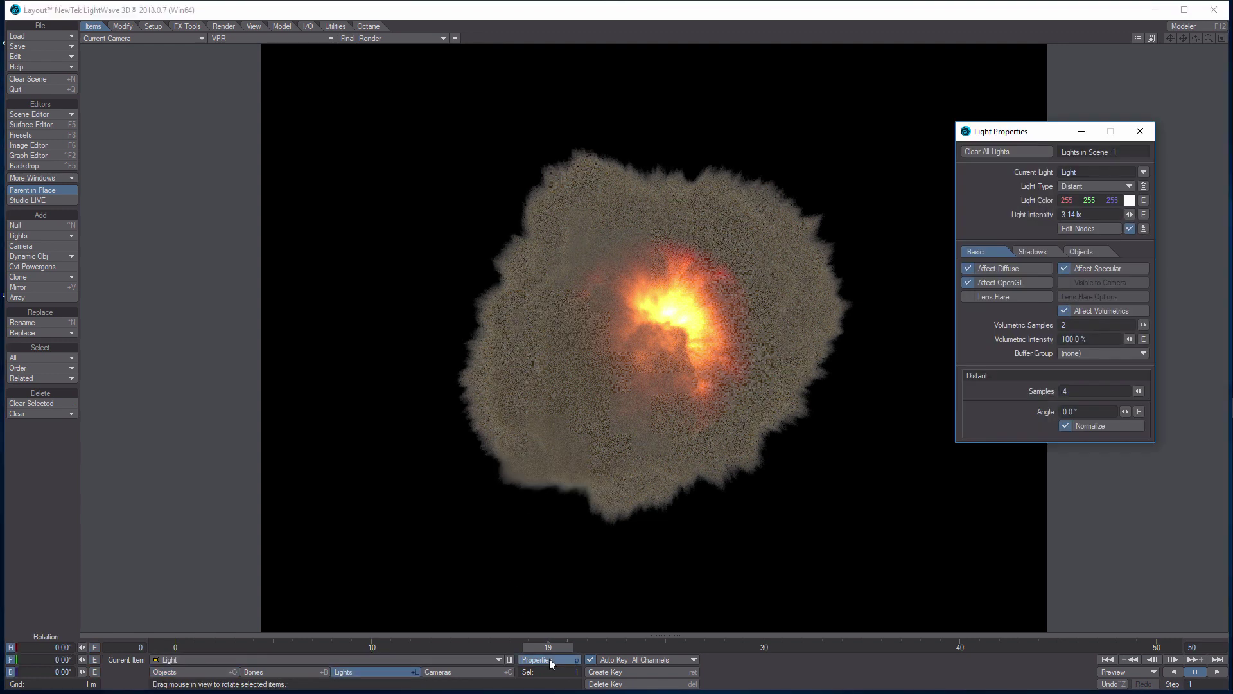
drag(1129, 214, 976, 221)
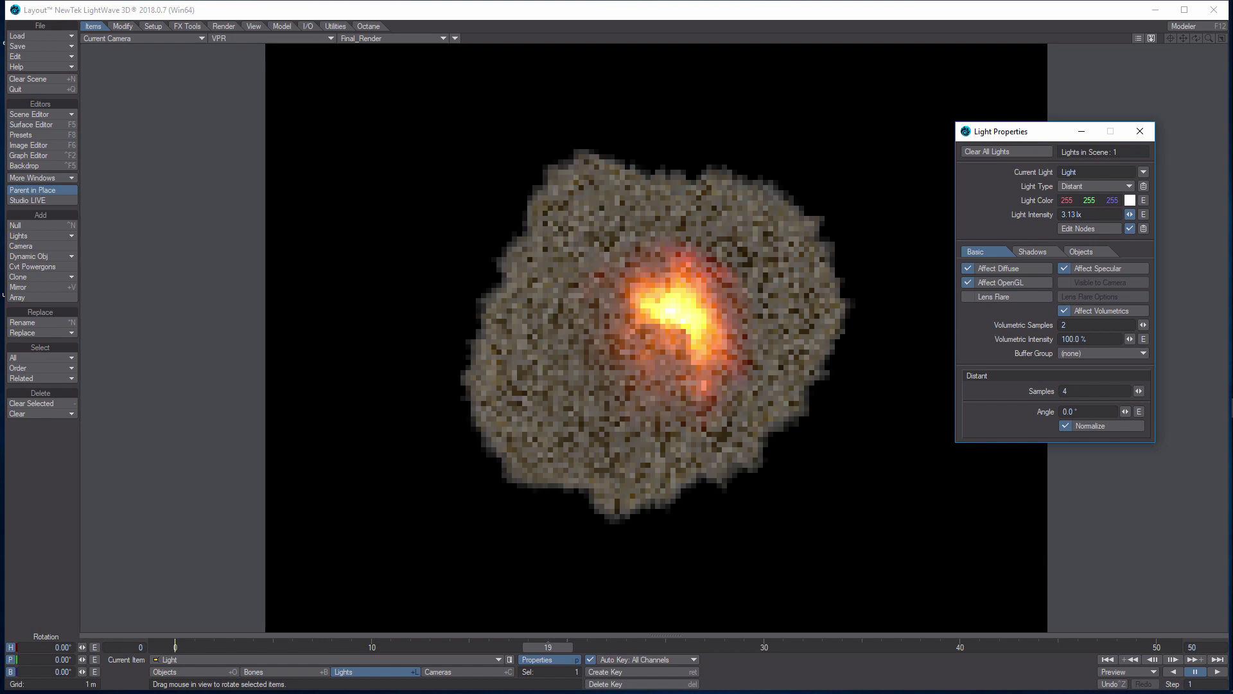
text(1)
key(Tab)
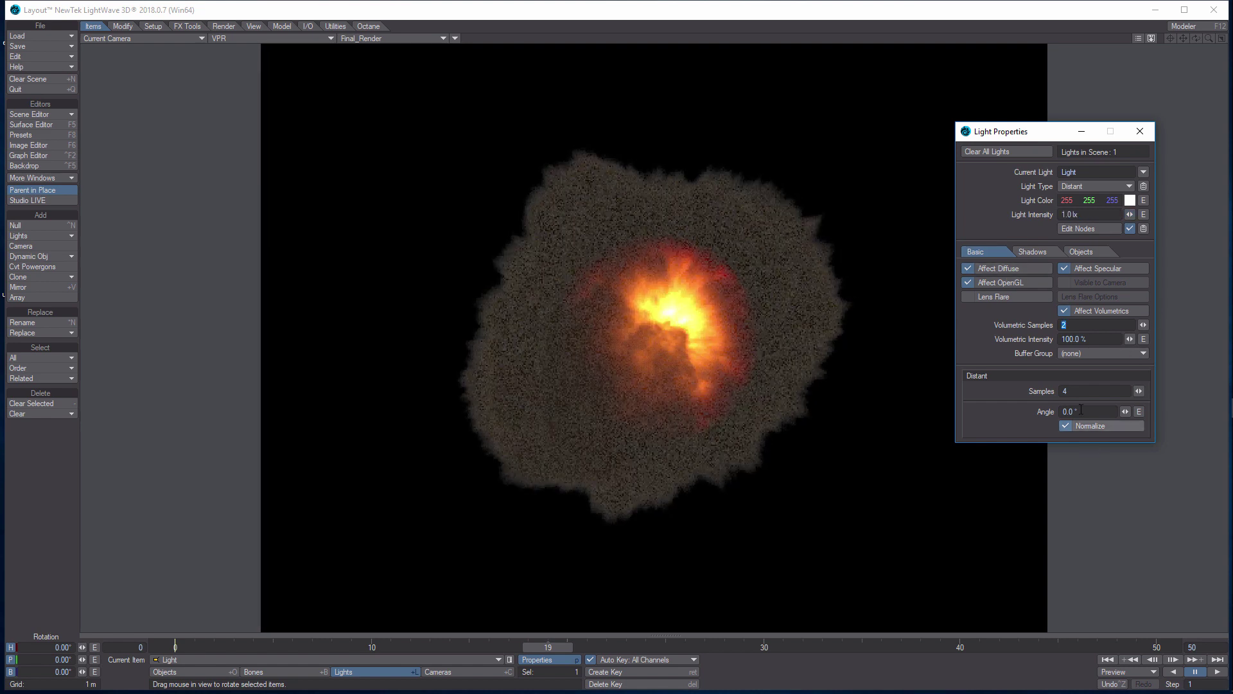
click(1088, 393)
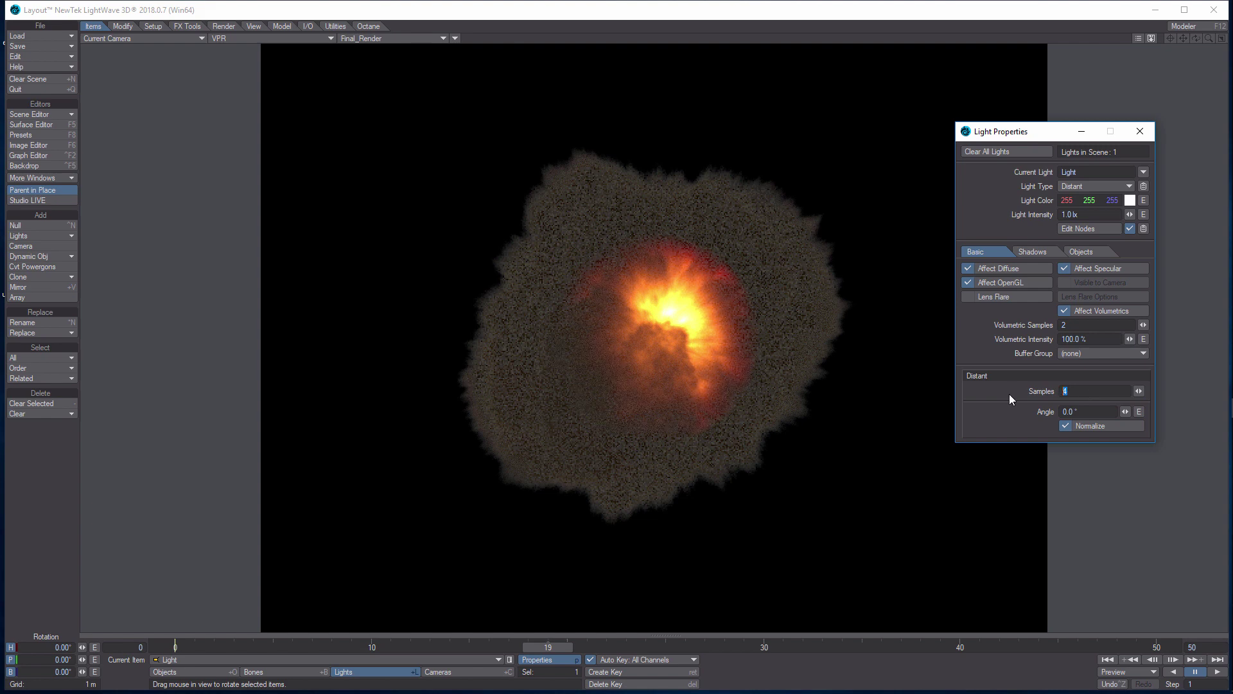
text(8)
key(Tab)
click(1097, 391)
Set the light's volumetric samples to 8 and close the light properties
click(1093, 324)
text(8)
drag(886, 420, 889, 418)
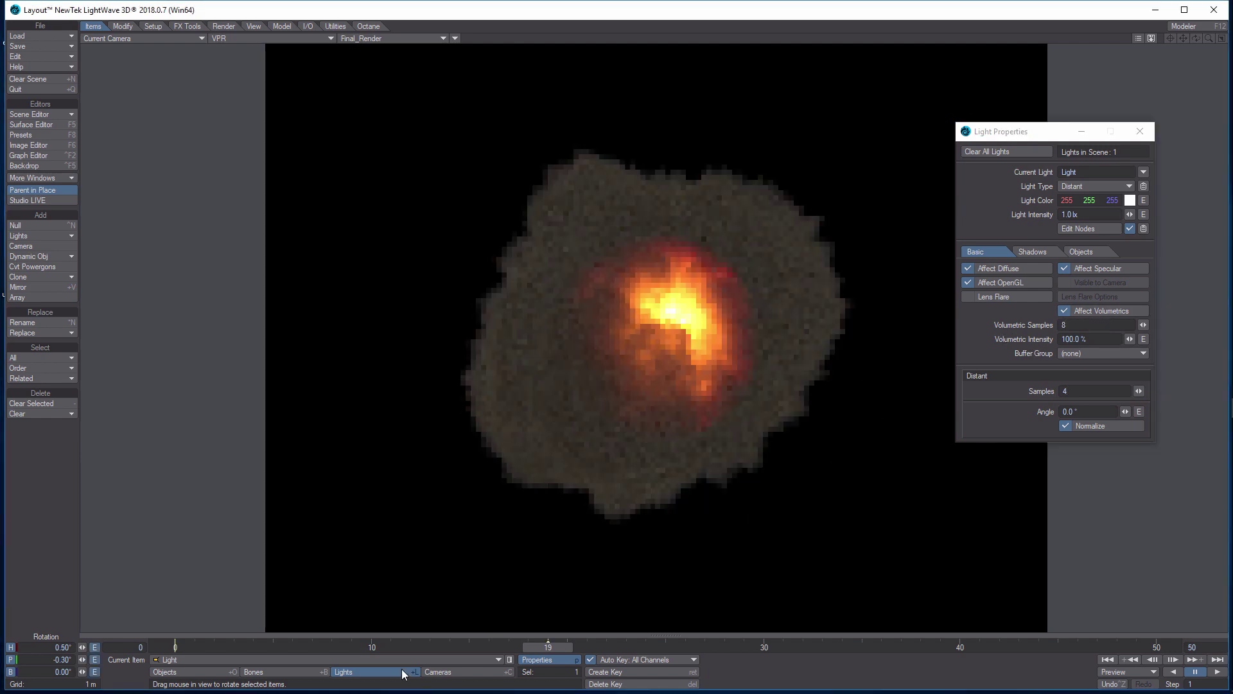
click(1140, 132)
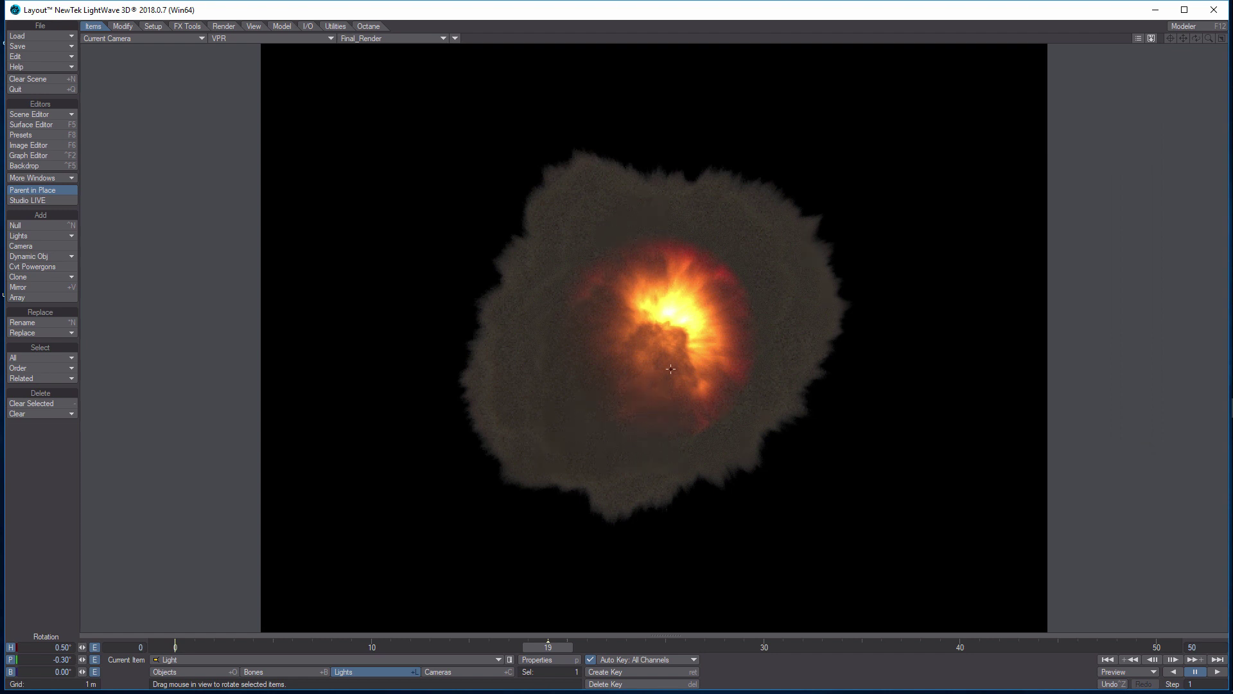
At frame 3, select the Volume object and open the settings of the Gradient node in its node editor
drag(561, 647, 174, 647)
click(190, 672)
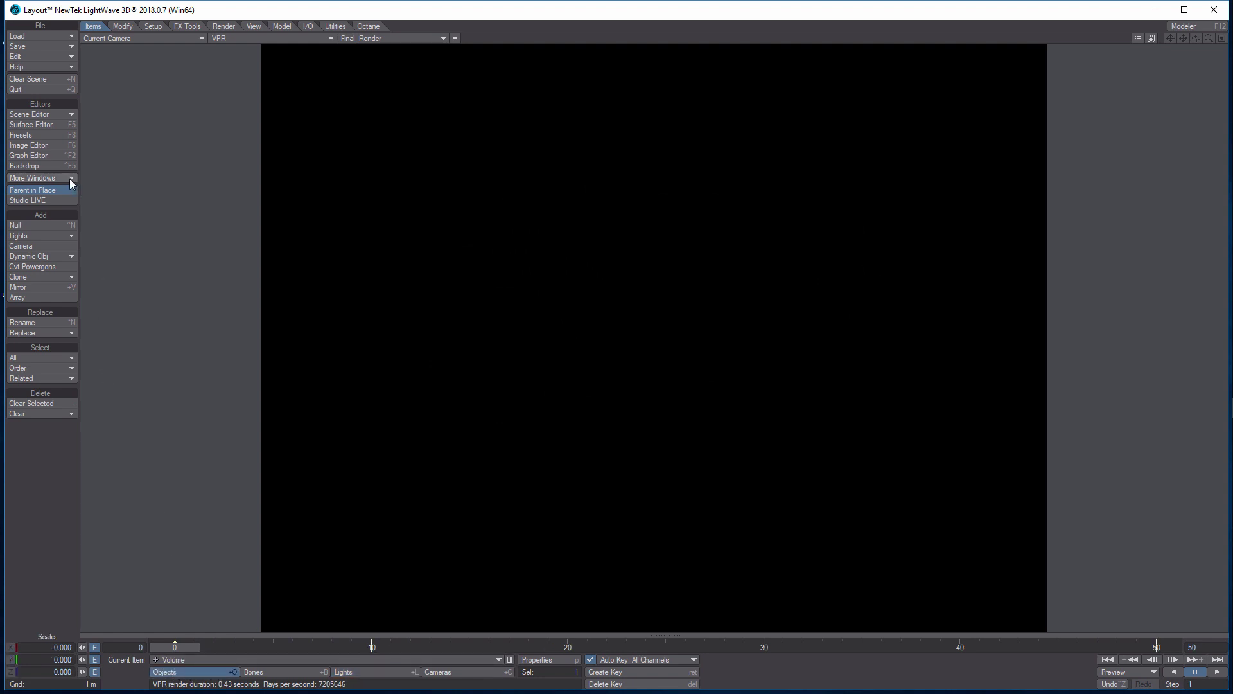
drag(190, 647, 250, 648)
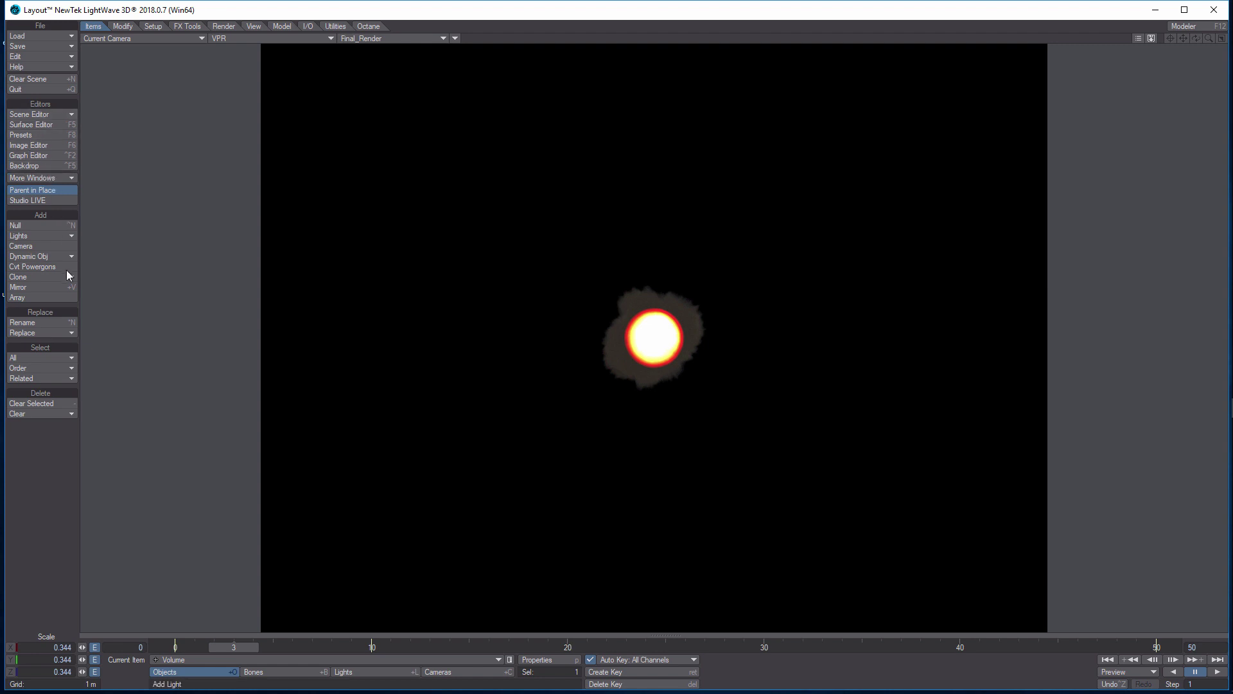
click(546, 660)
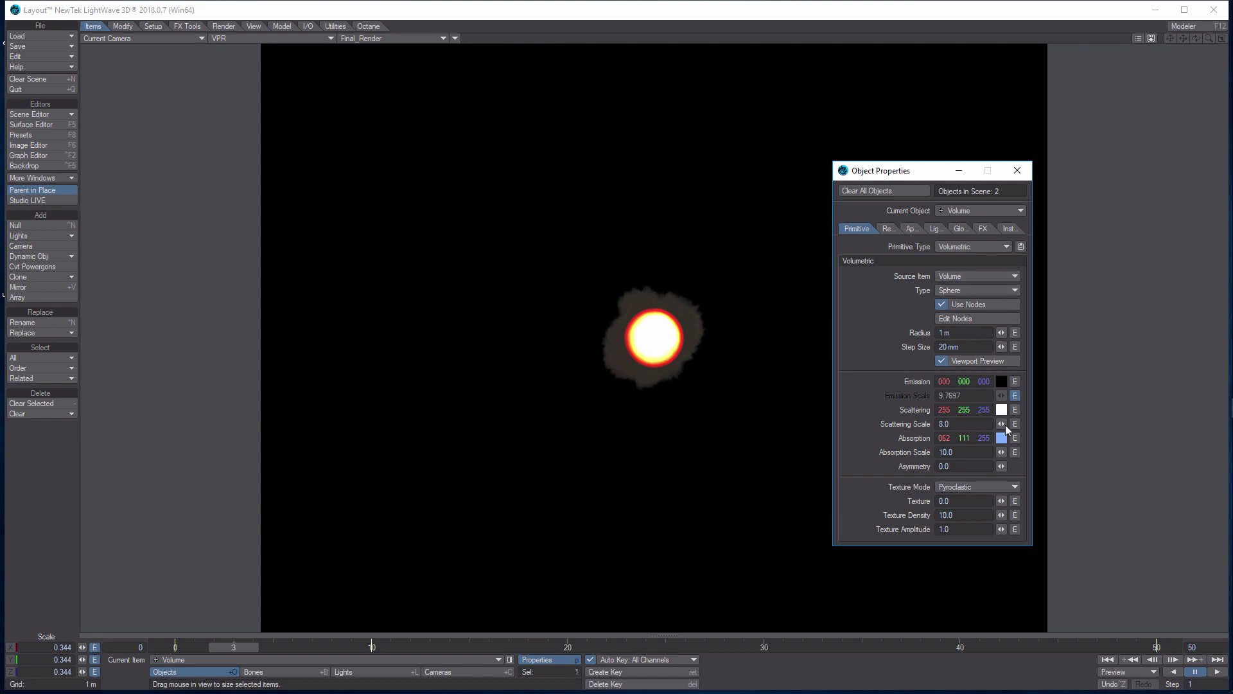
click(999, 320)
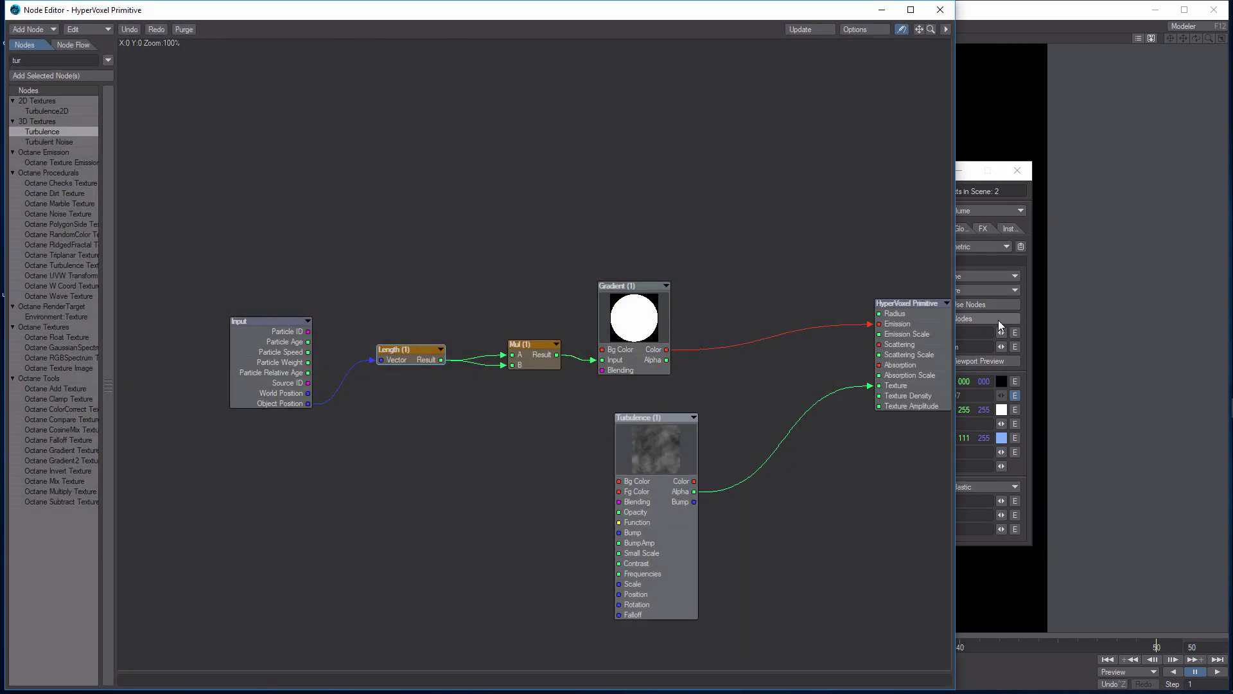
click(647, 324)
double_click(647, 325)
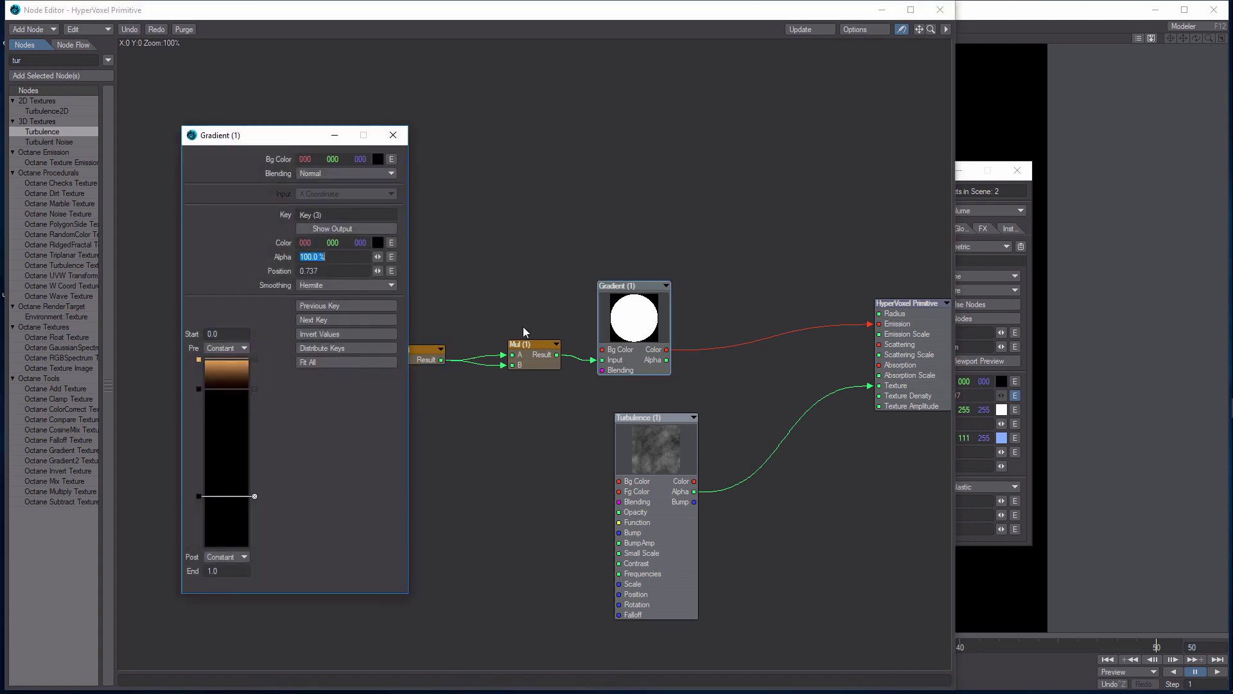
Shrink the node editor window and move it out of the way so the render preview and gradient settings are uncovered
drag(817, 2, 786, 234)
drag(947, 399, 698, 391)
double_click(642, 569)
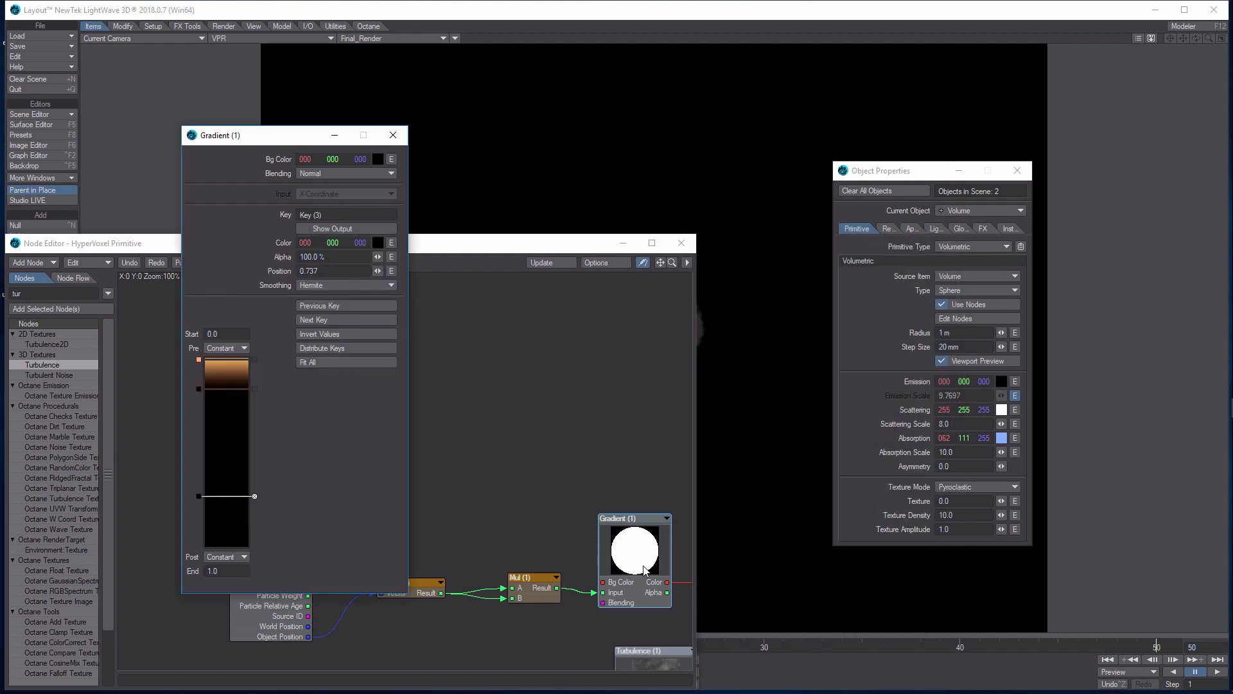
drag(468, 253, 407, 546)
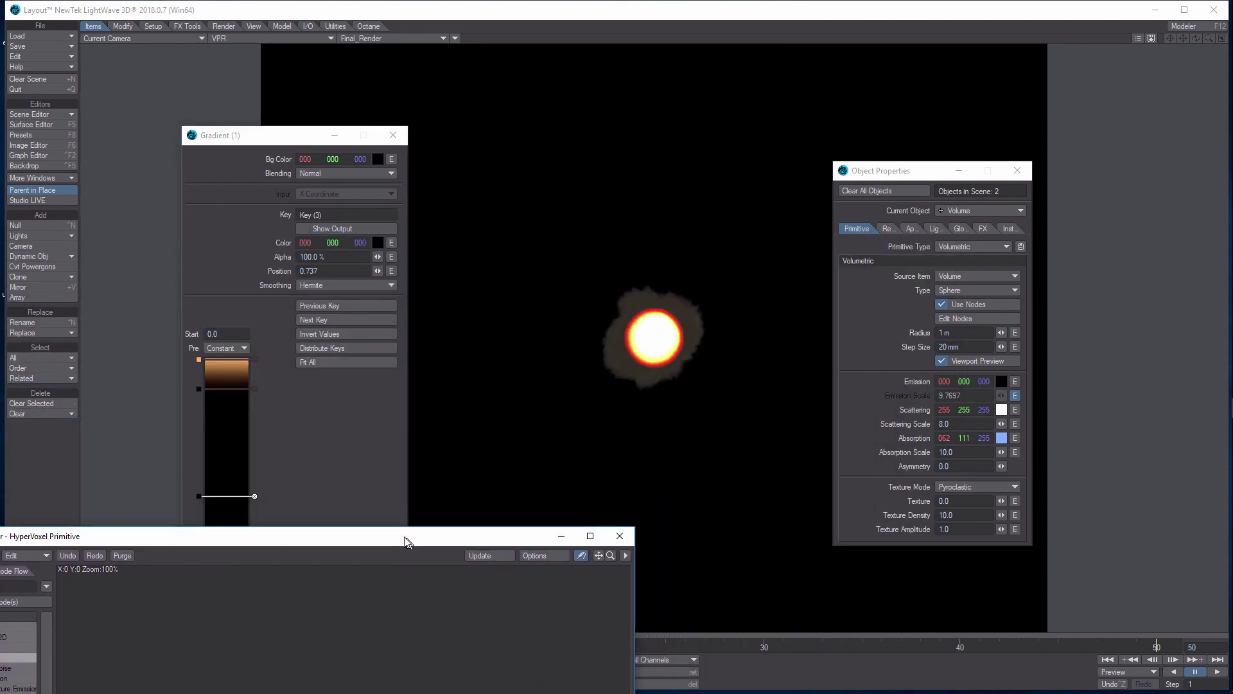
click(229, 390)
drag(227, 389, 228, 408)
key(Delete)
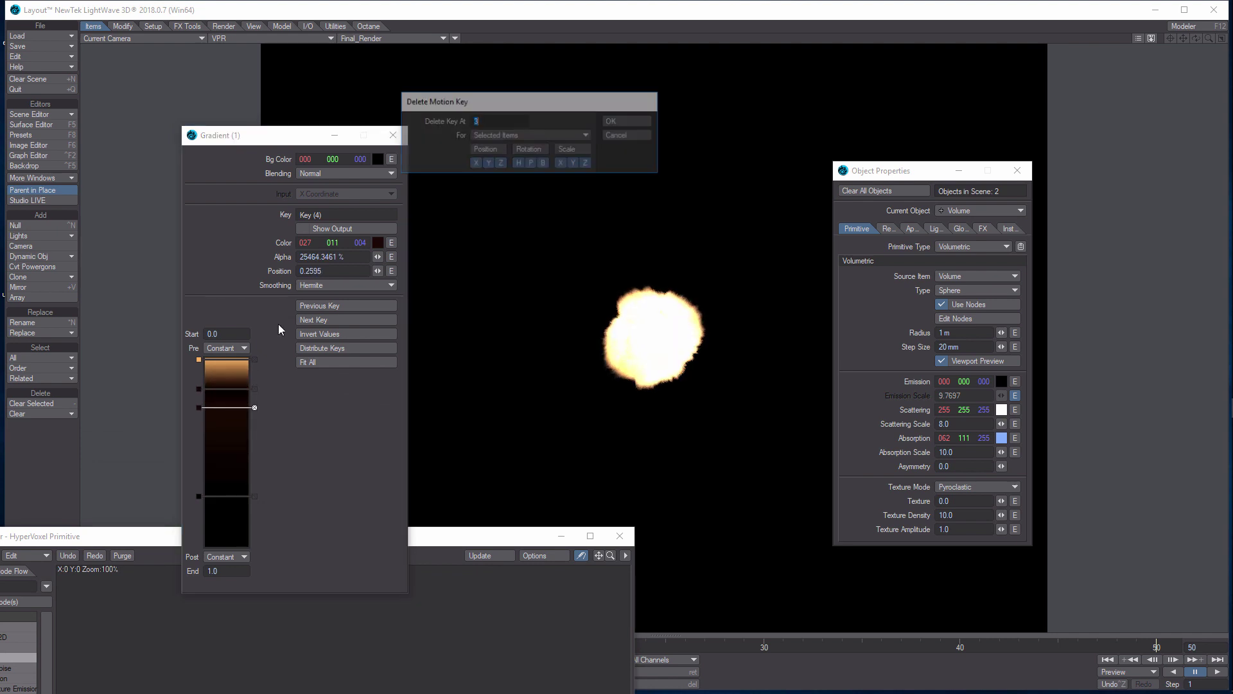
click(614, 121)
click(255, 407)
Move the gradient's second key to position 0.301 and its third key to position 0.8201
mouse_move(235, 387)
mouse_down()
mouse_move(233, 422)
mouse_move(237, 399)
mouse_up()
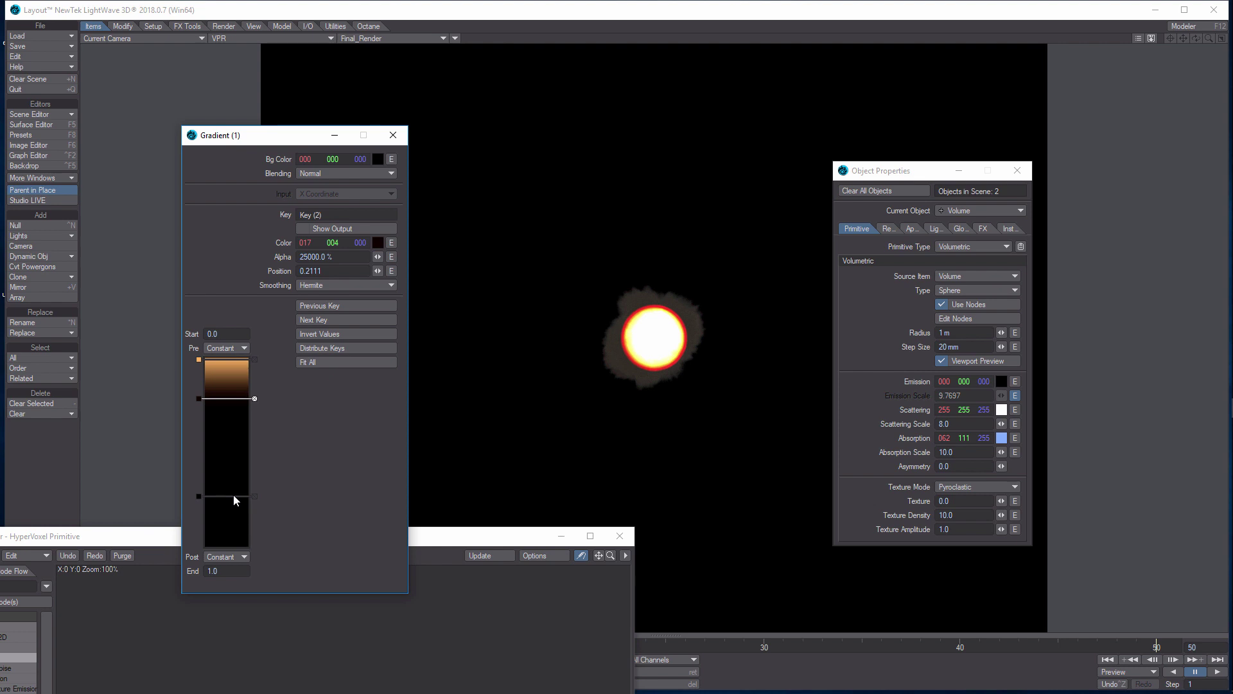
drag(234, 496, 235, 512)
mouse_move(219, 398)
mouse_down()
mouse_move(212, 461)
mouse_move(224, 367)
mouse_move(221, 415)
mouse_up()
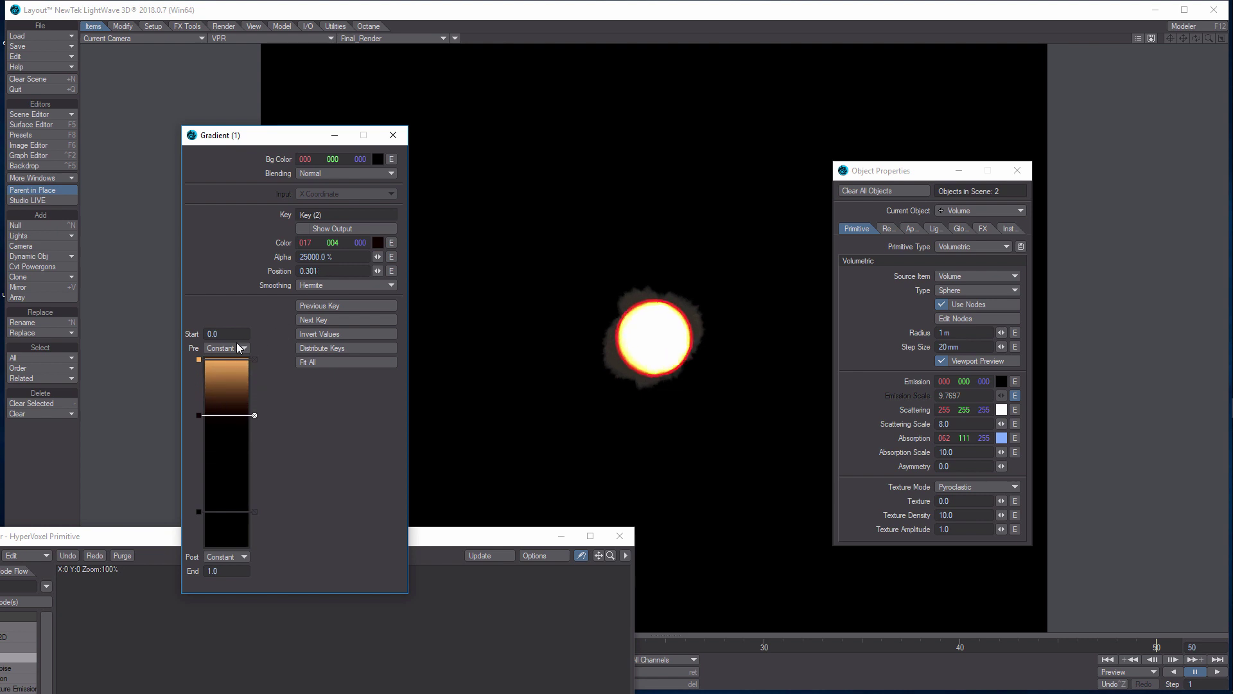
Set the smoothing of the gradient's first and second keys to Linear and of the third key to Bezier
click(232, 358)
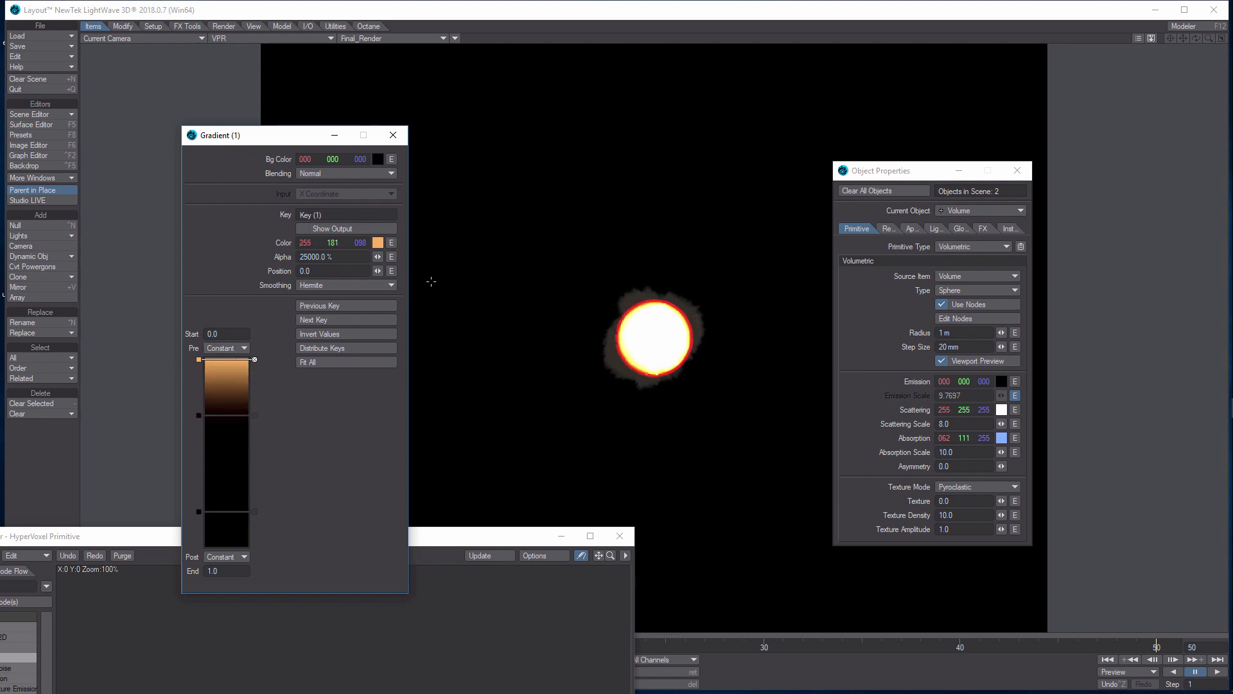
click(390, 286)
click(391, 297)
click(372, 319)
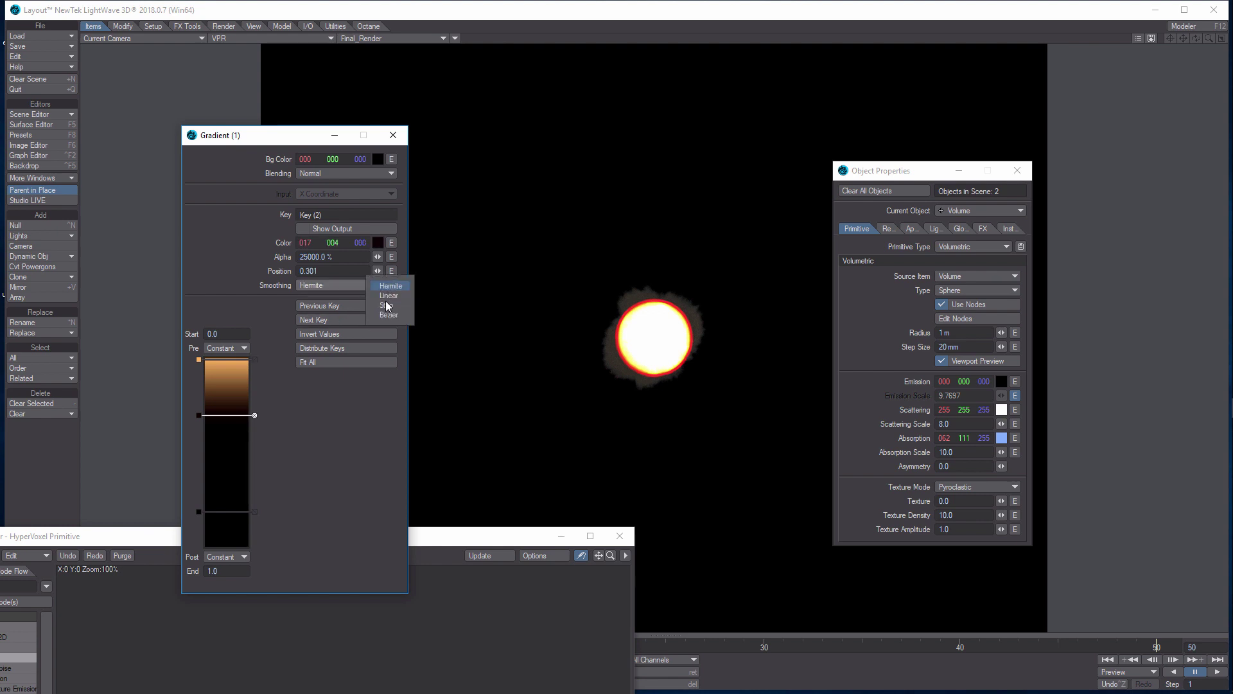
click(386, 297)
click(361, 319)
click(389, 286)
click(387, 318)
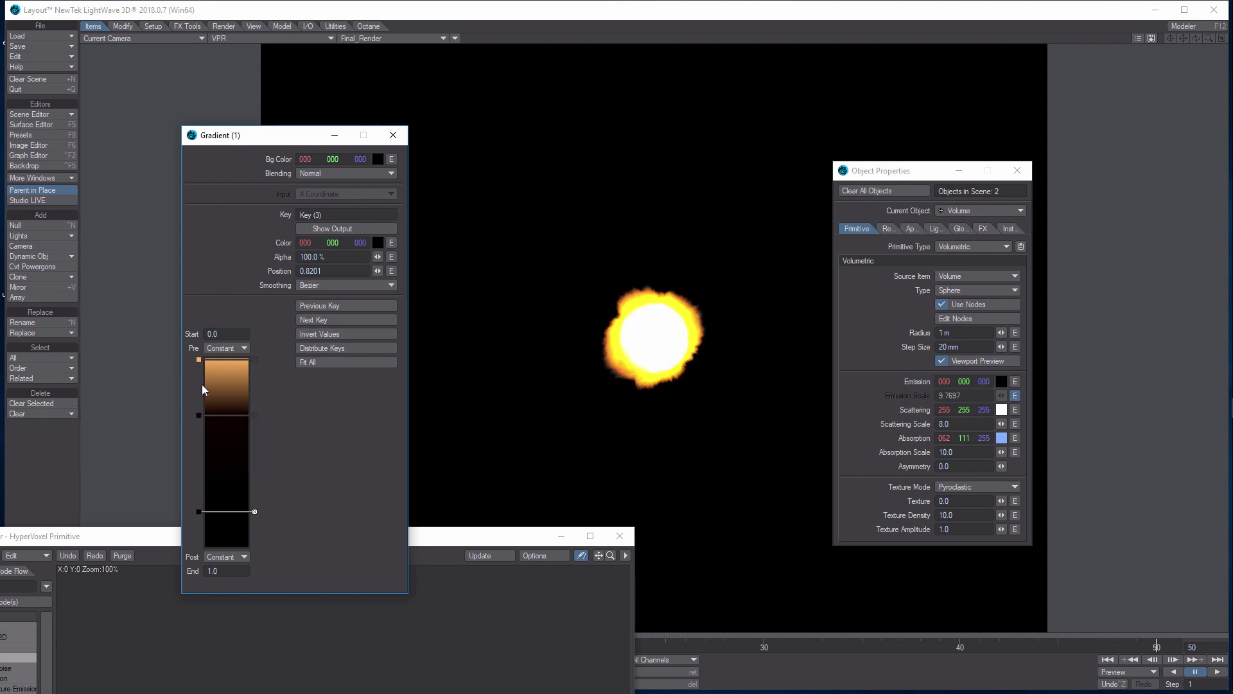
Move the gradient's second key to position 0.1765 and its third key to position 0.7959, checking each key's settings
drag(224, 416, 227, 389)
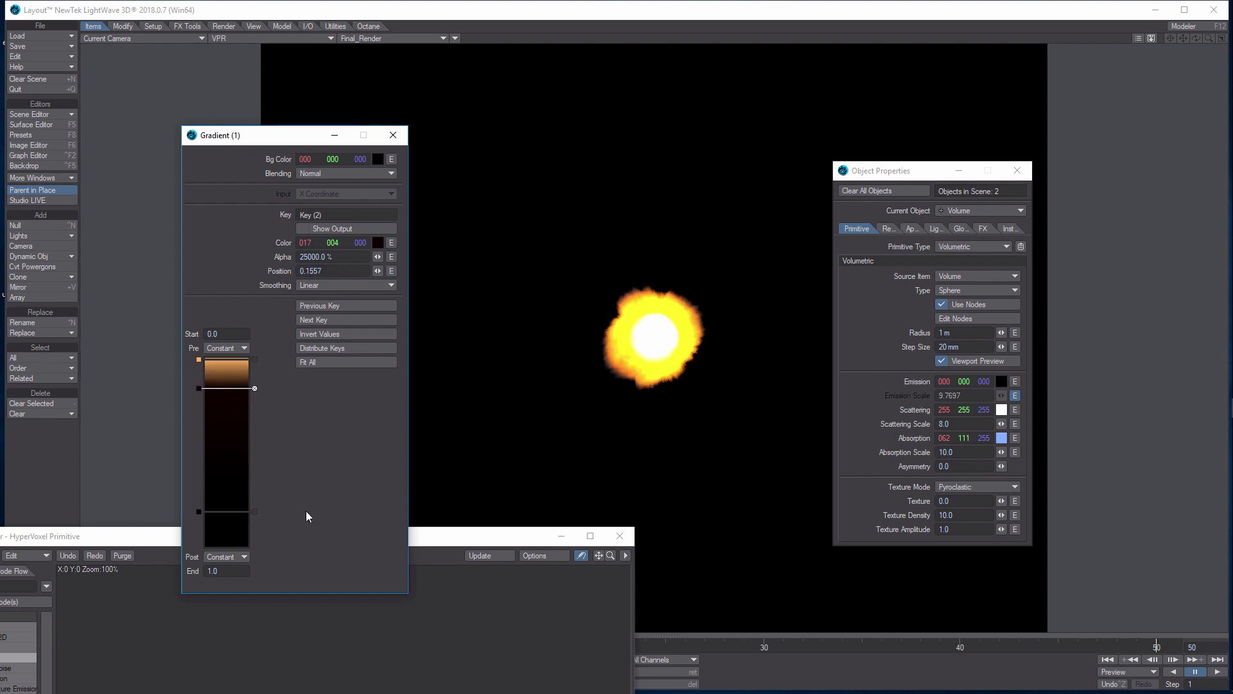
mouse_move(237, 513)
mouse_down()
mouse_move(242, 470)
mouse_move(236, 508)
mouse_up()
click(348, 309)
click(348, 310)
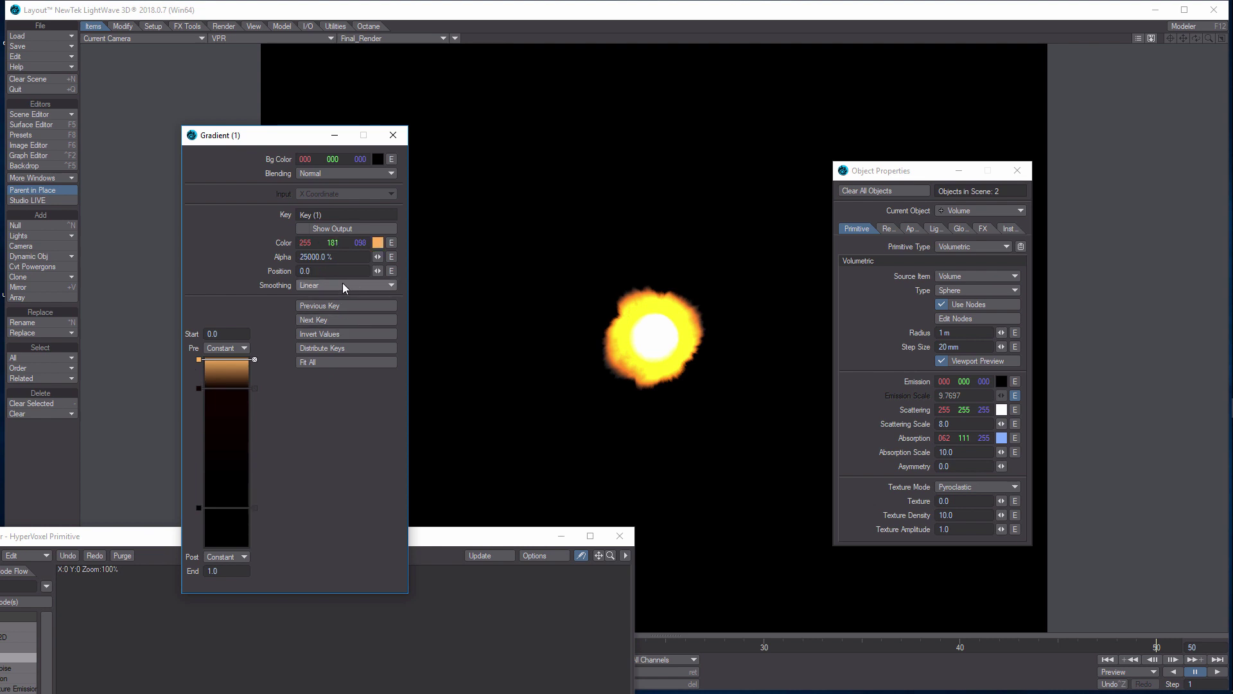
click(334, 322)
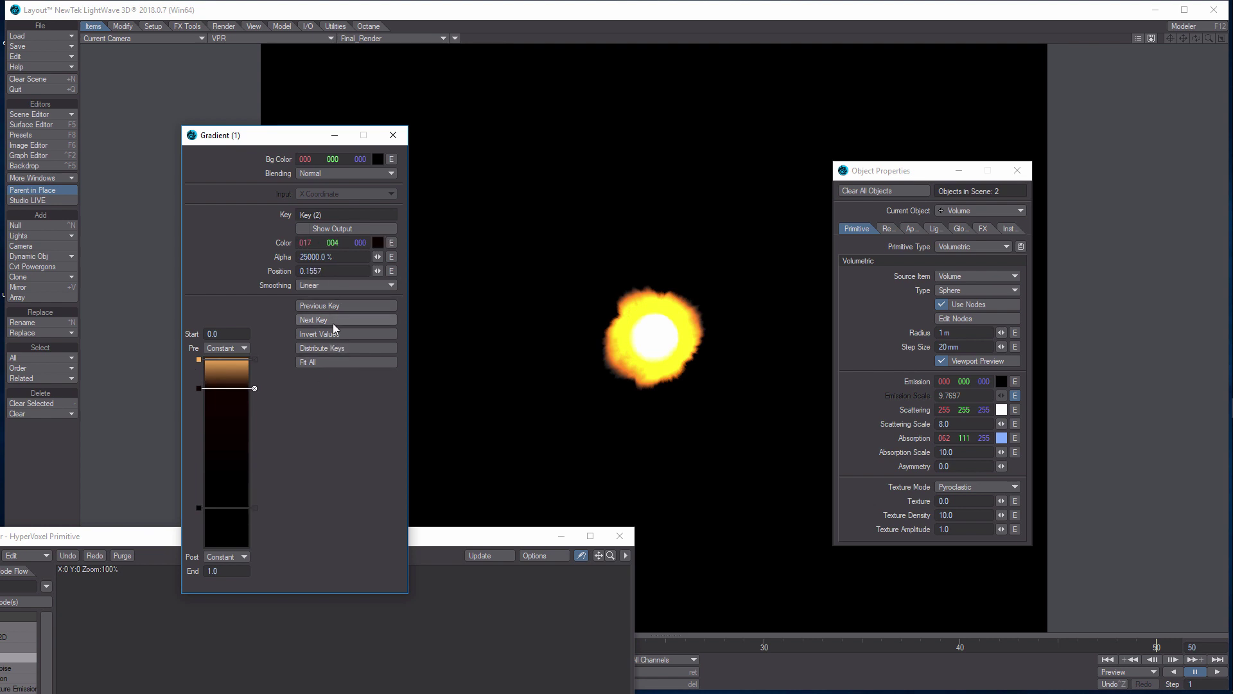
click(335, 323)
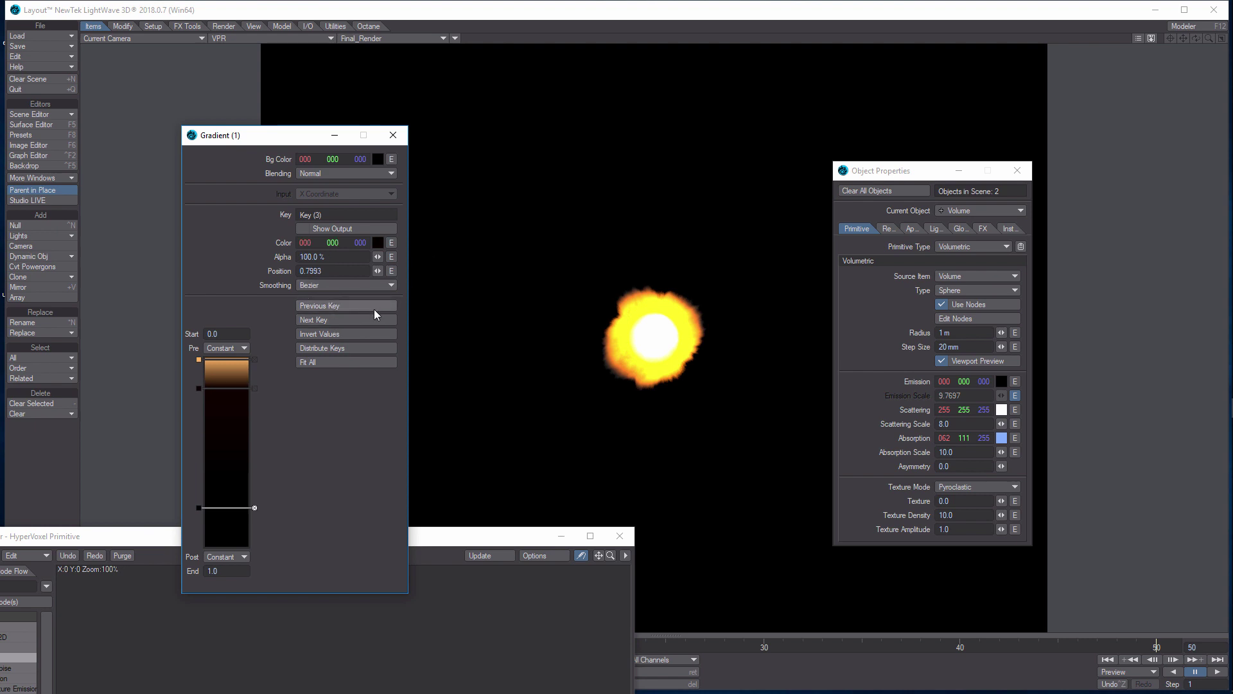
click(235, 385)
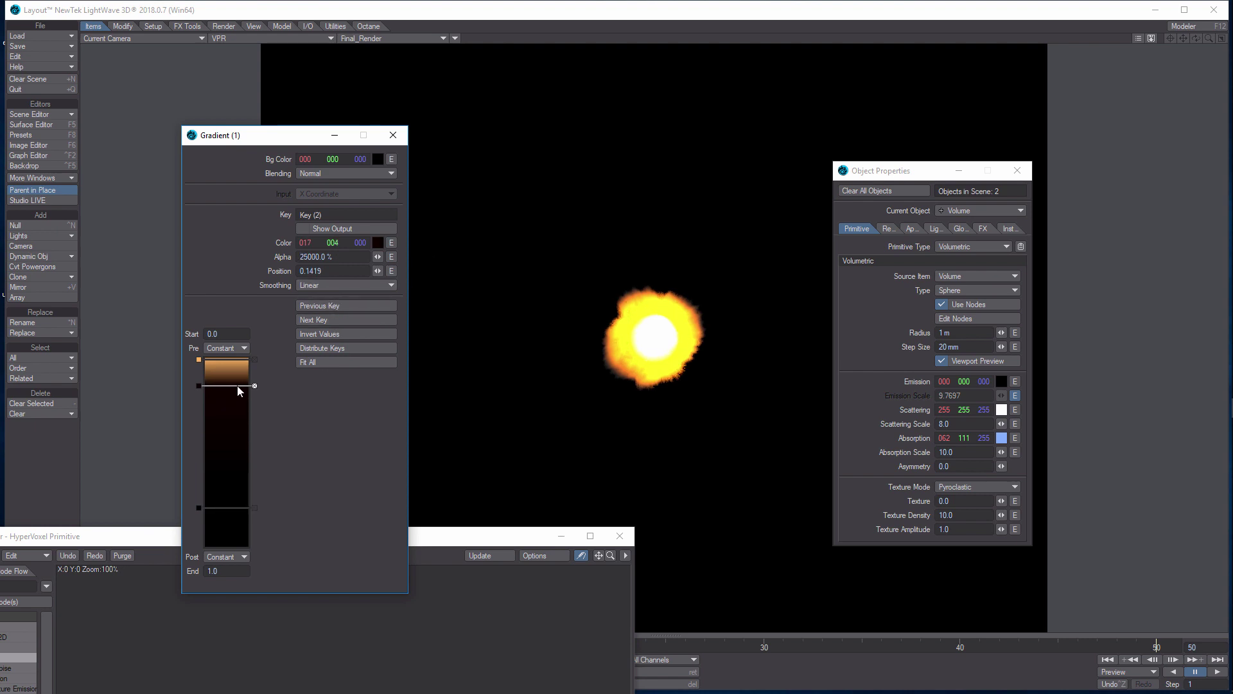
click(349, 307)
click(350, 323)
drag(226, 401, 226, 396)
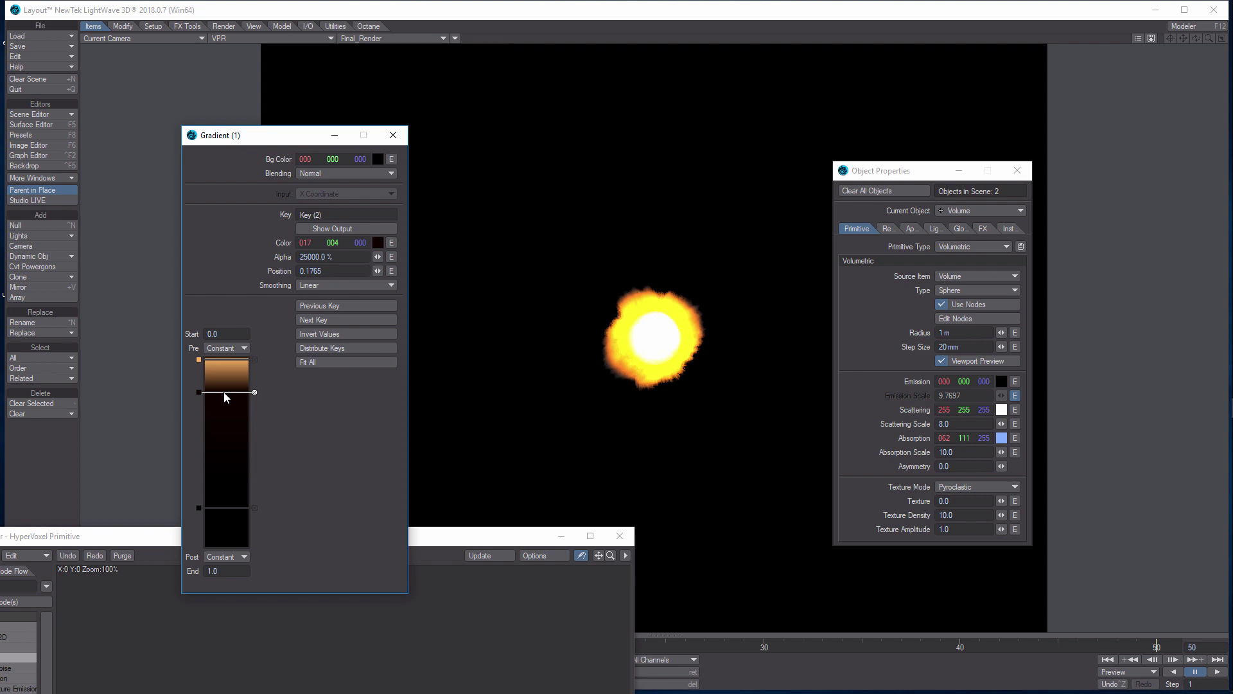
mouse_move(223, 507)
mouse_down()
mouse_move(225, 497)
mouse_move(224, 508)
mouse_up()
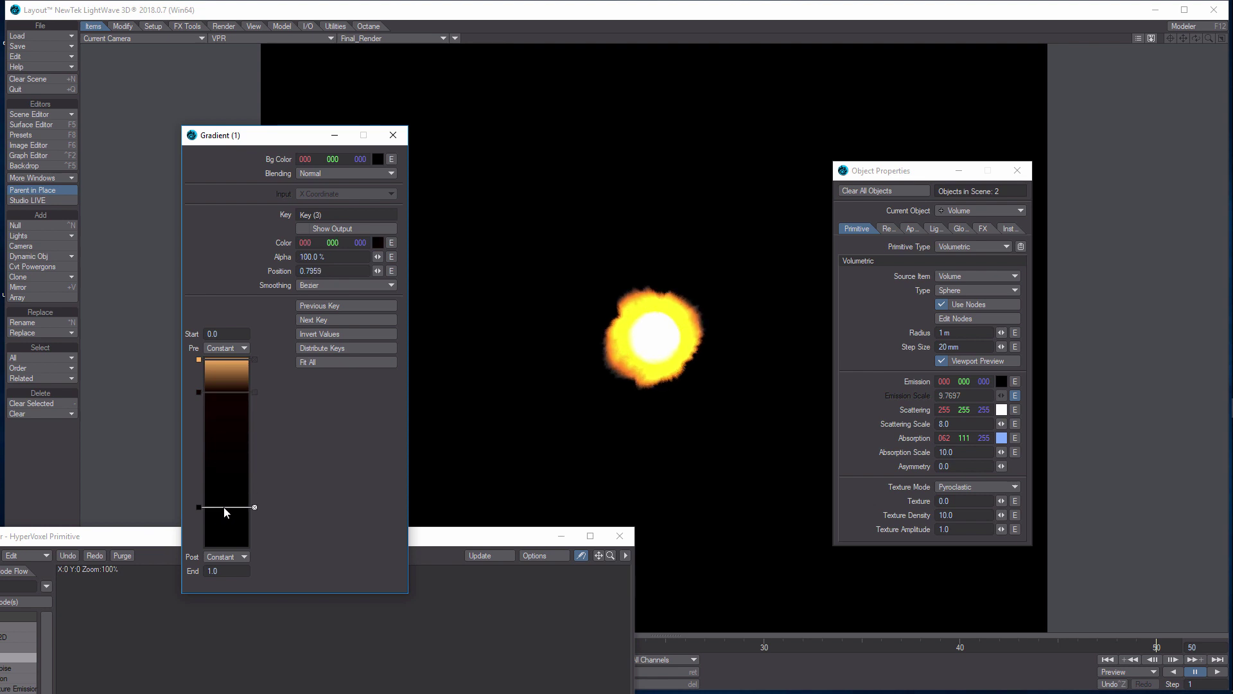
Close the gradient settings and object properties, minimize the node editor, and switch to the light
click(399, 137)
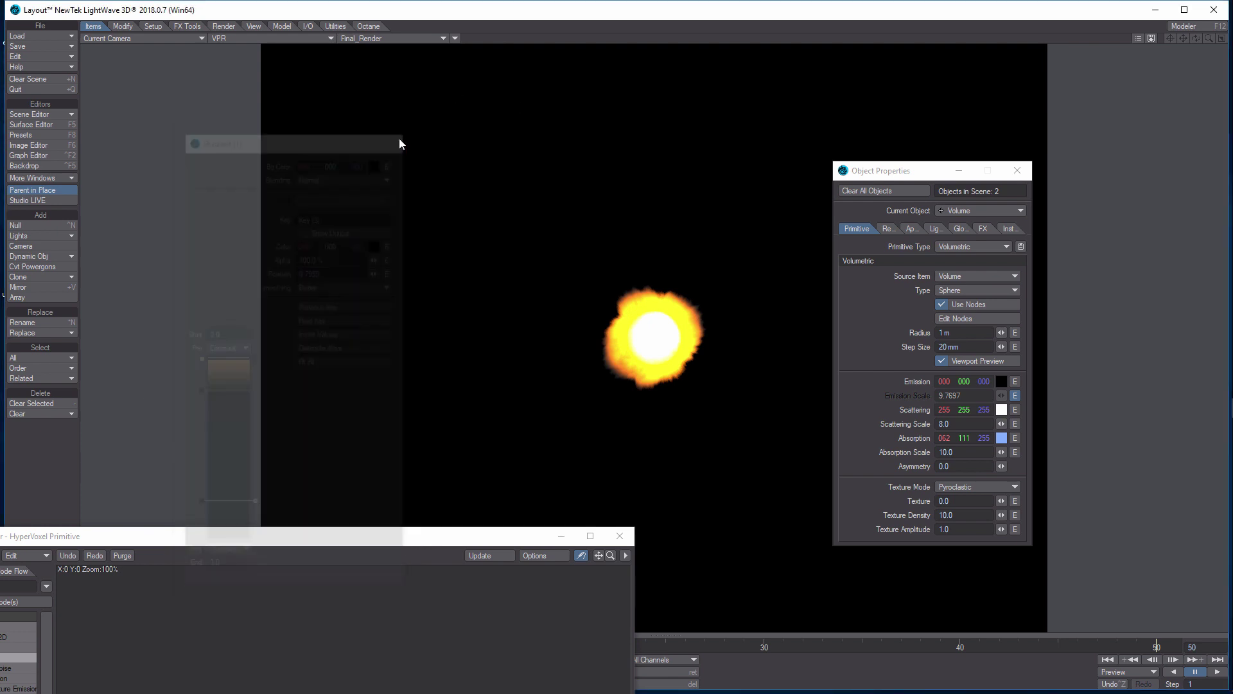
click(561, 536)
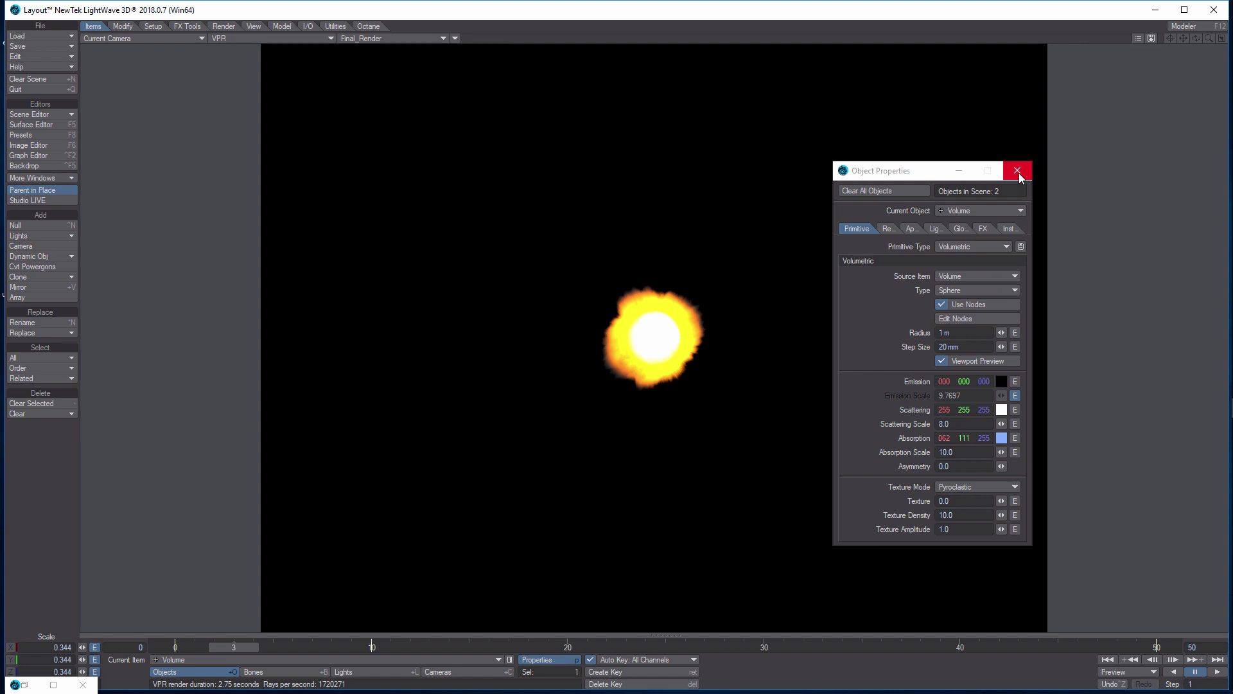
click(1018, 170)
click(376, 672)
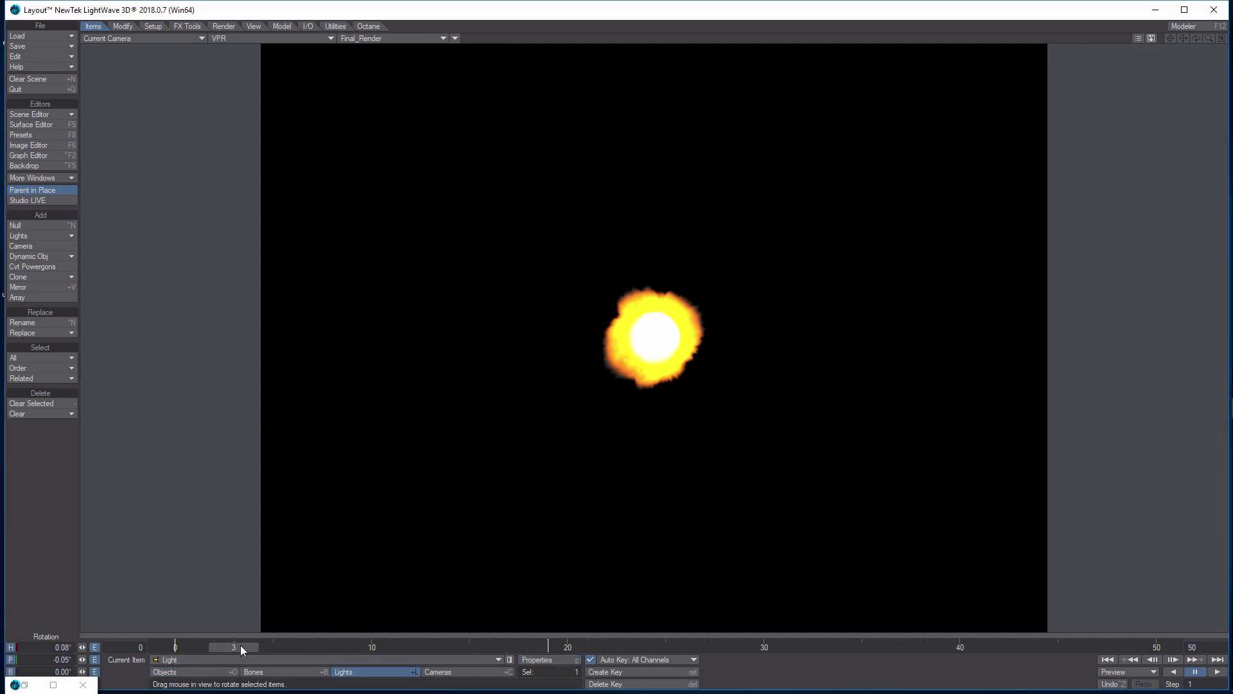
Close the minimized node editor and set the light's rotation at frame 20 to heading 40° and pitch 8°
drag(240, 645, 175, 647)
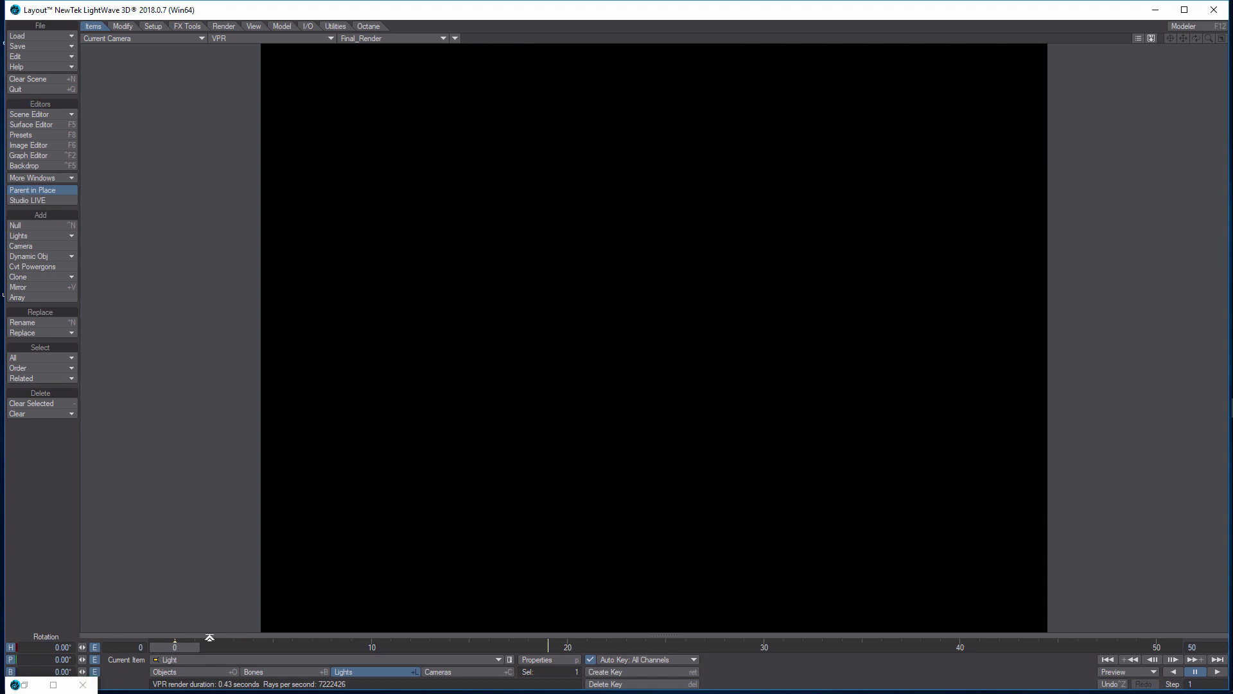
click(83, 685)
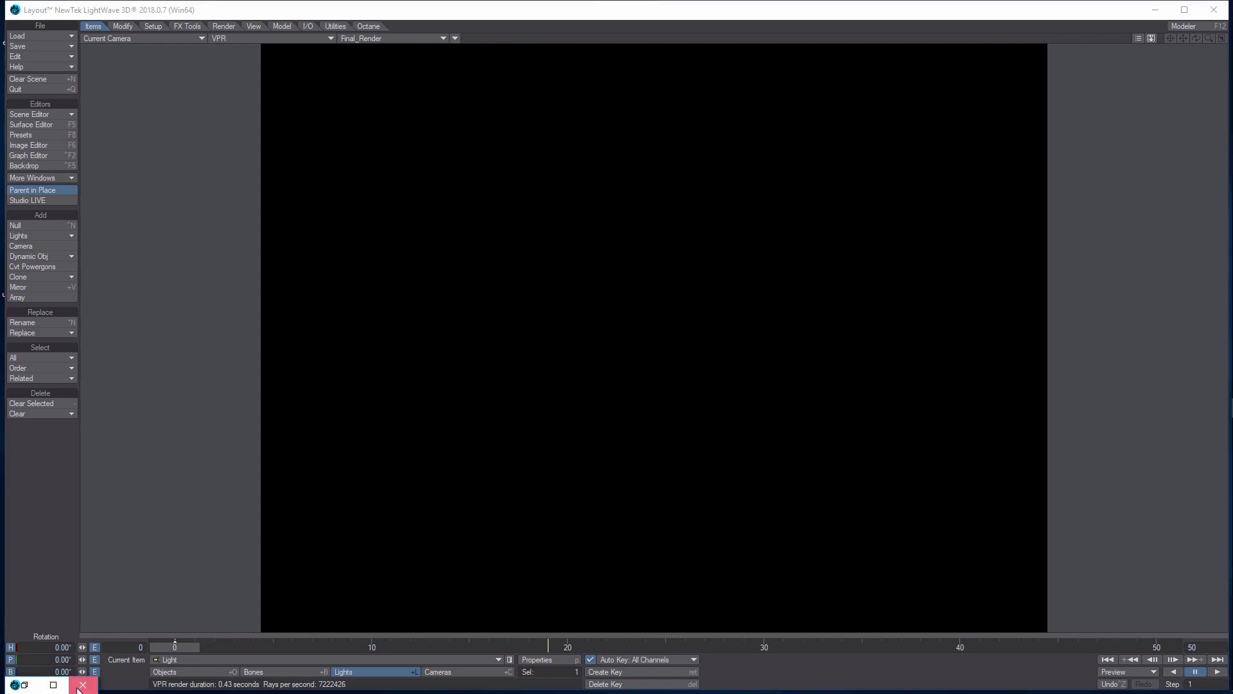
drag(172, 648, 567, 648)
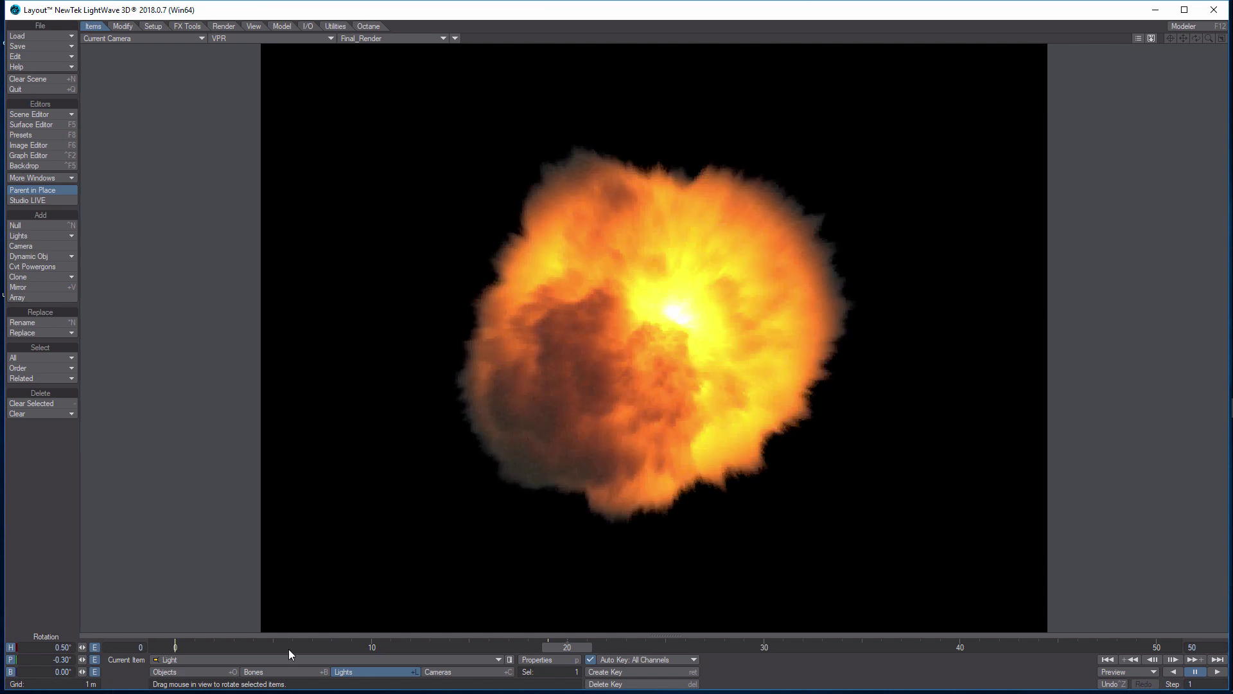
click(57, 647)
text(40)
click(55, 660)
text(8)
key(Tab)
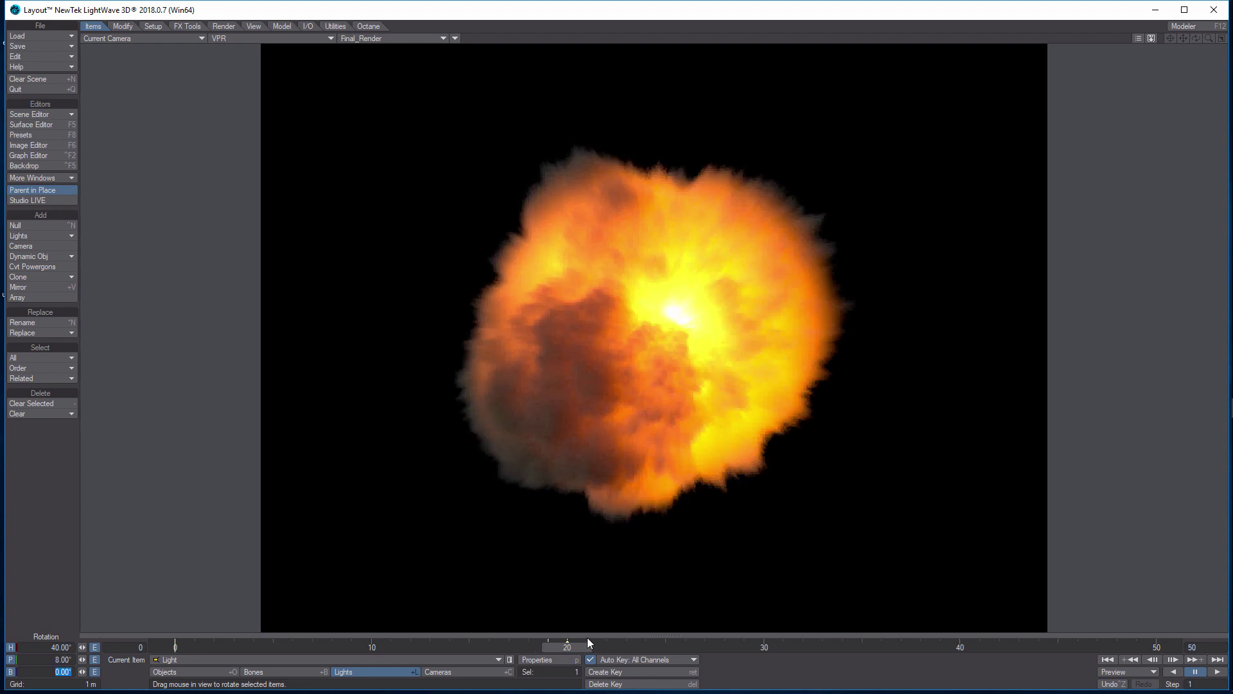
Scrub the explosion from frame 1 through frame 30 to frame 46 to examine its lighting and shading
drag(568, 650, 194, 650)
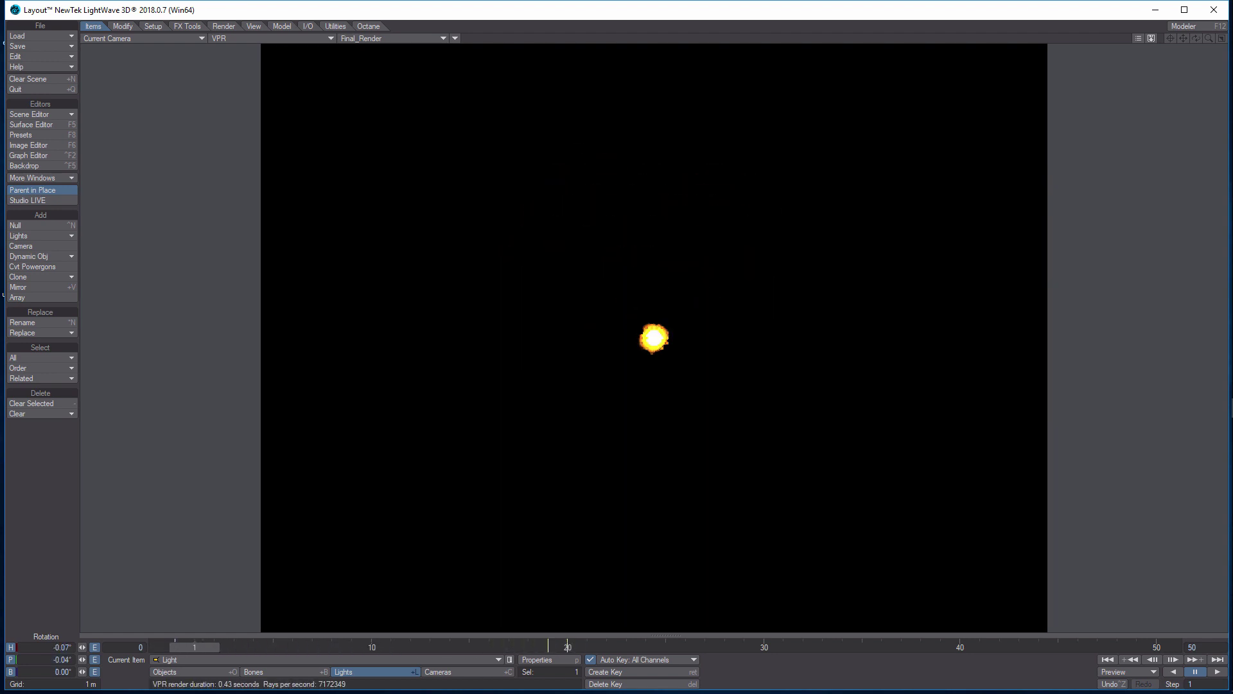
drag(195, 649, 764, 649)
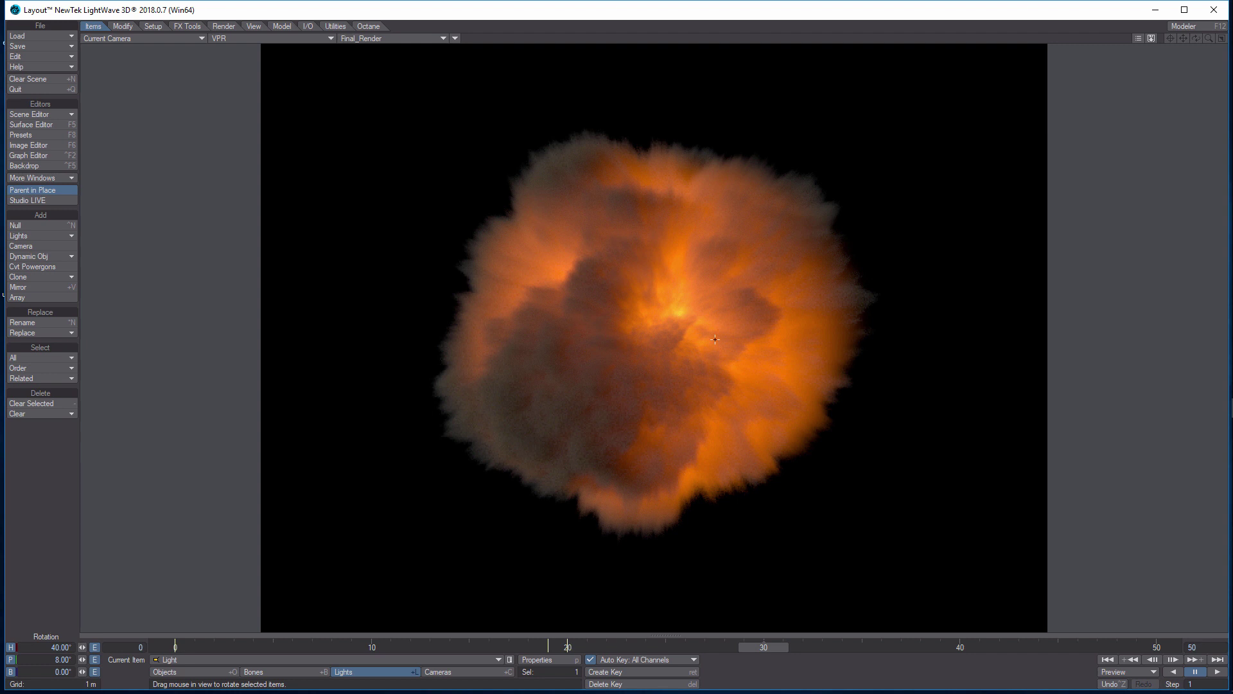
drag(773, 645, 1086, 645)
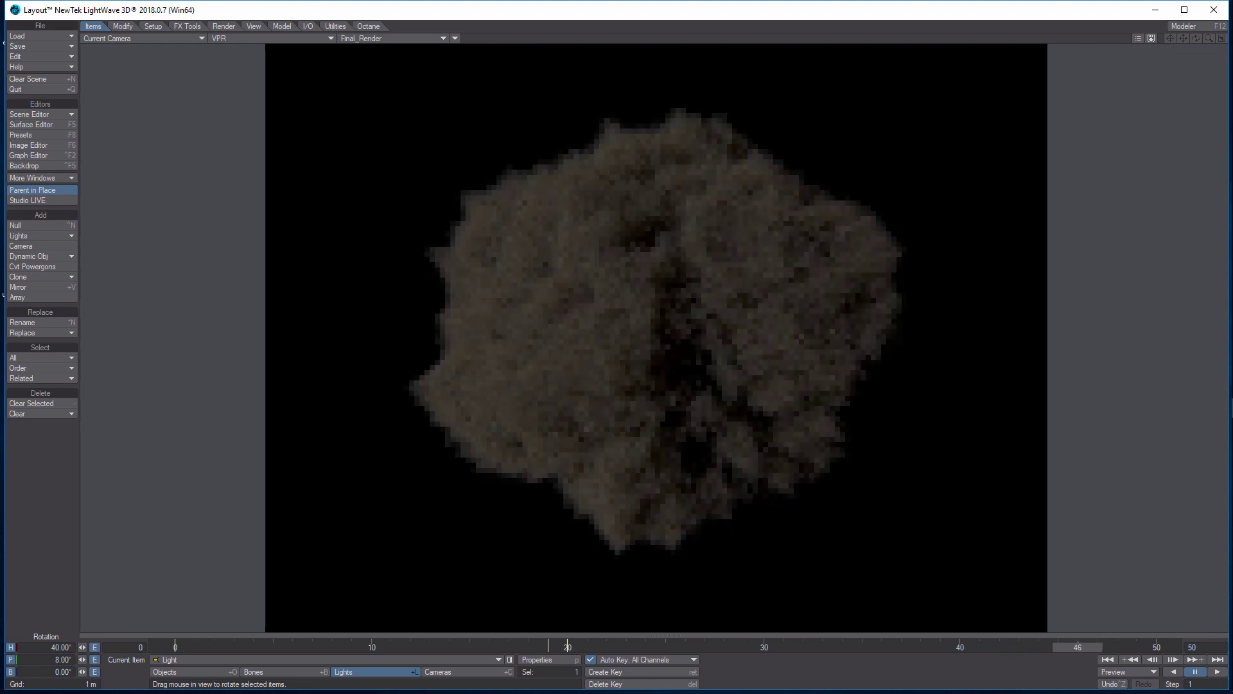